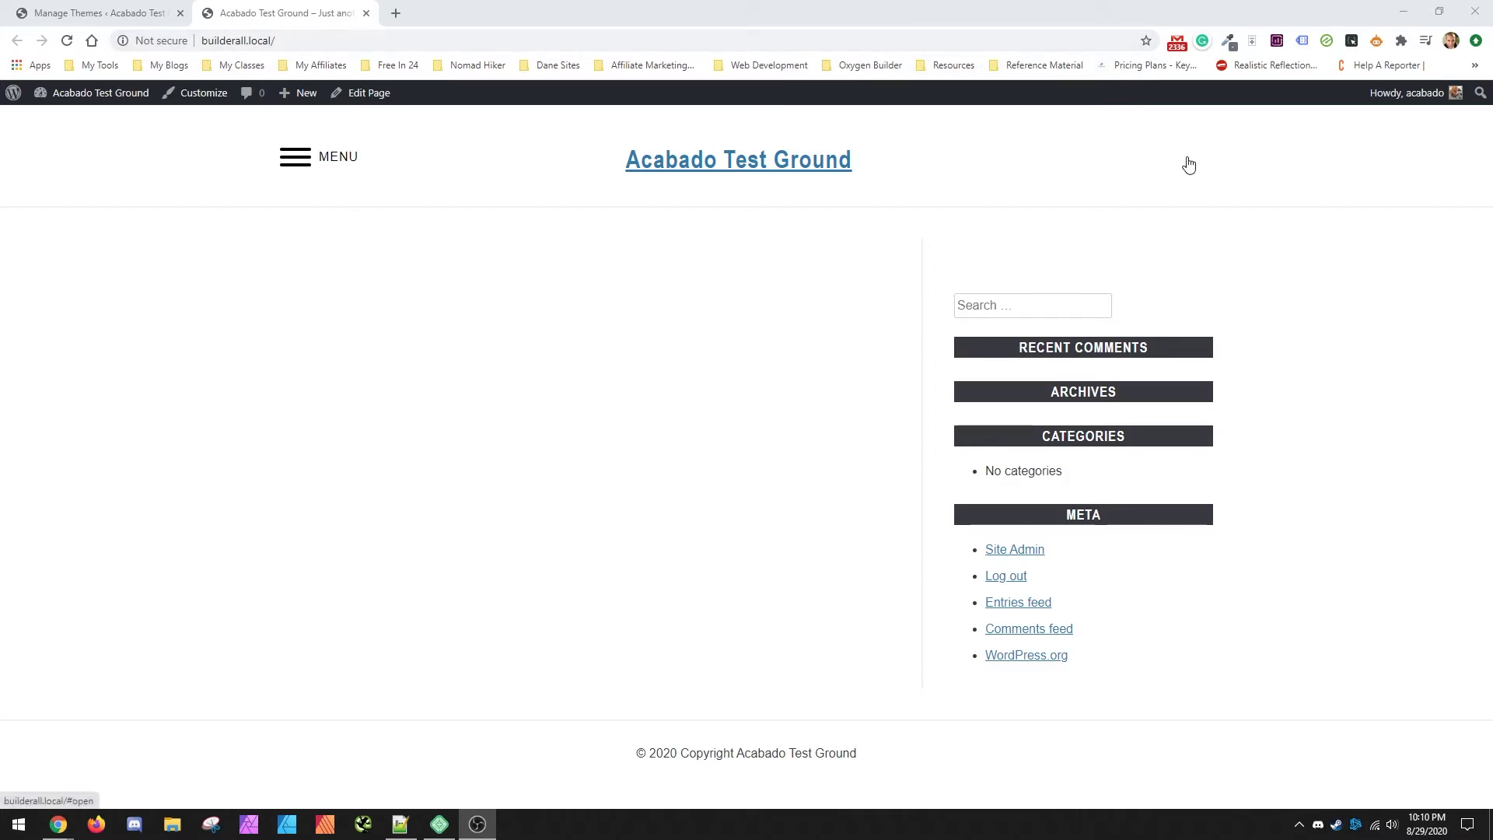
left_click(319, 167)
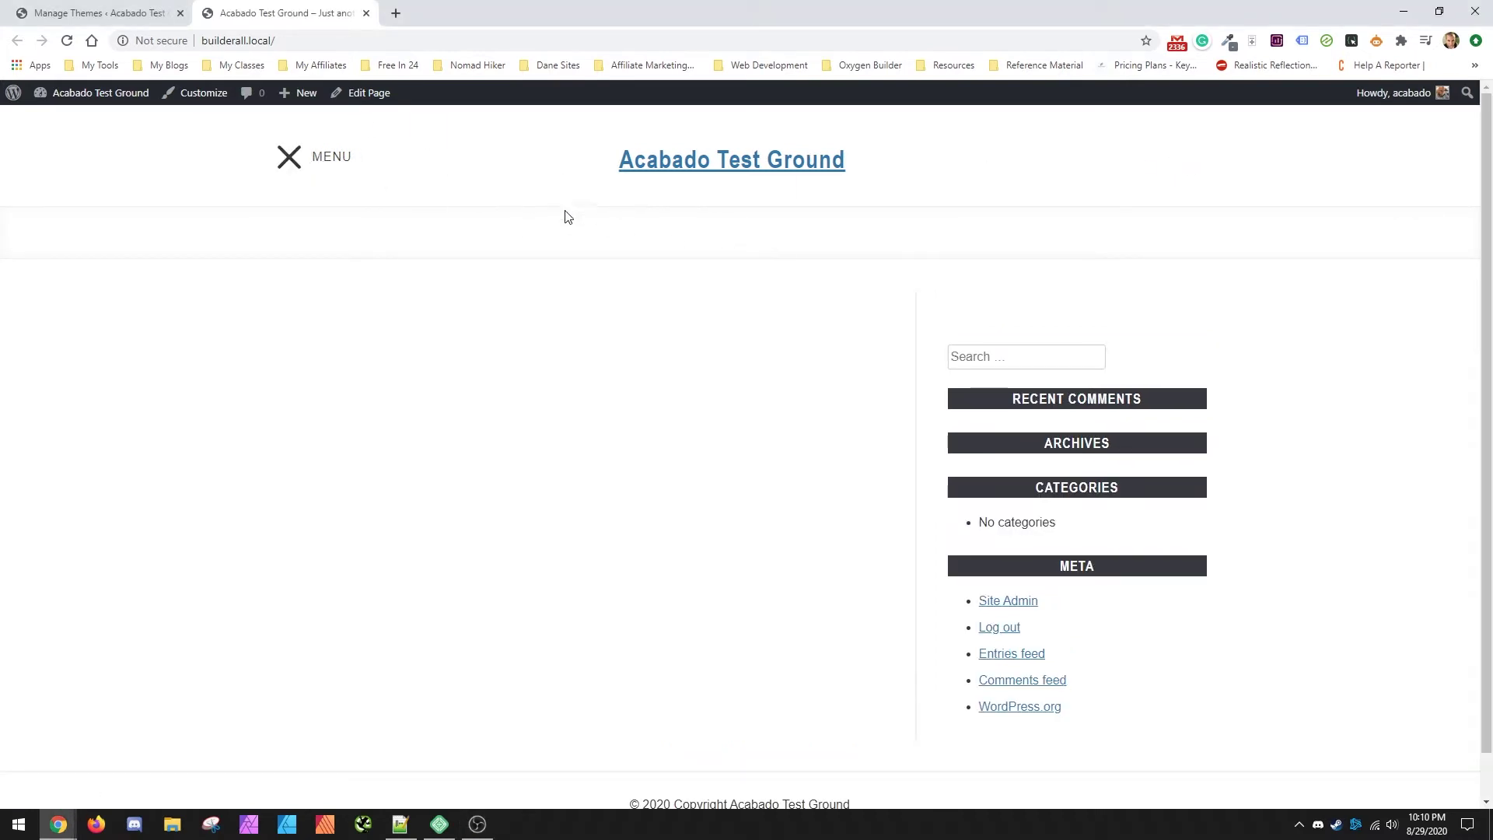
left_click(370, 188)
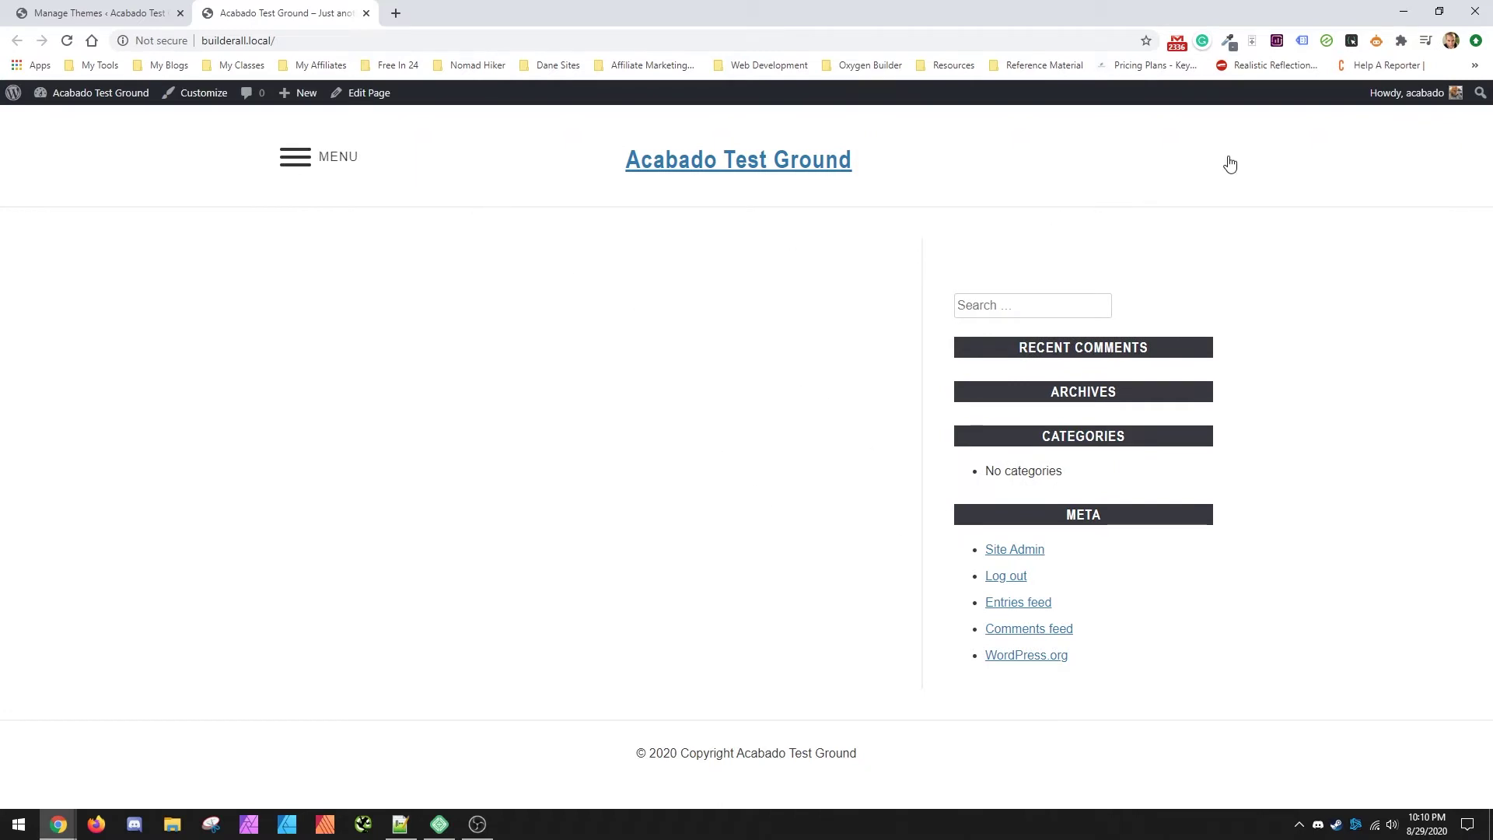
right_click(1189, 160)
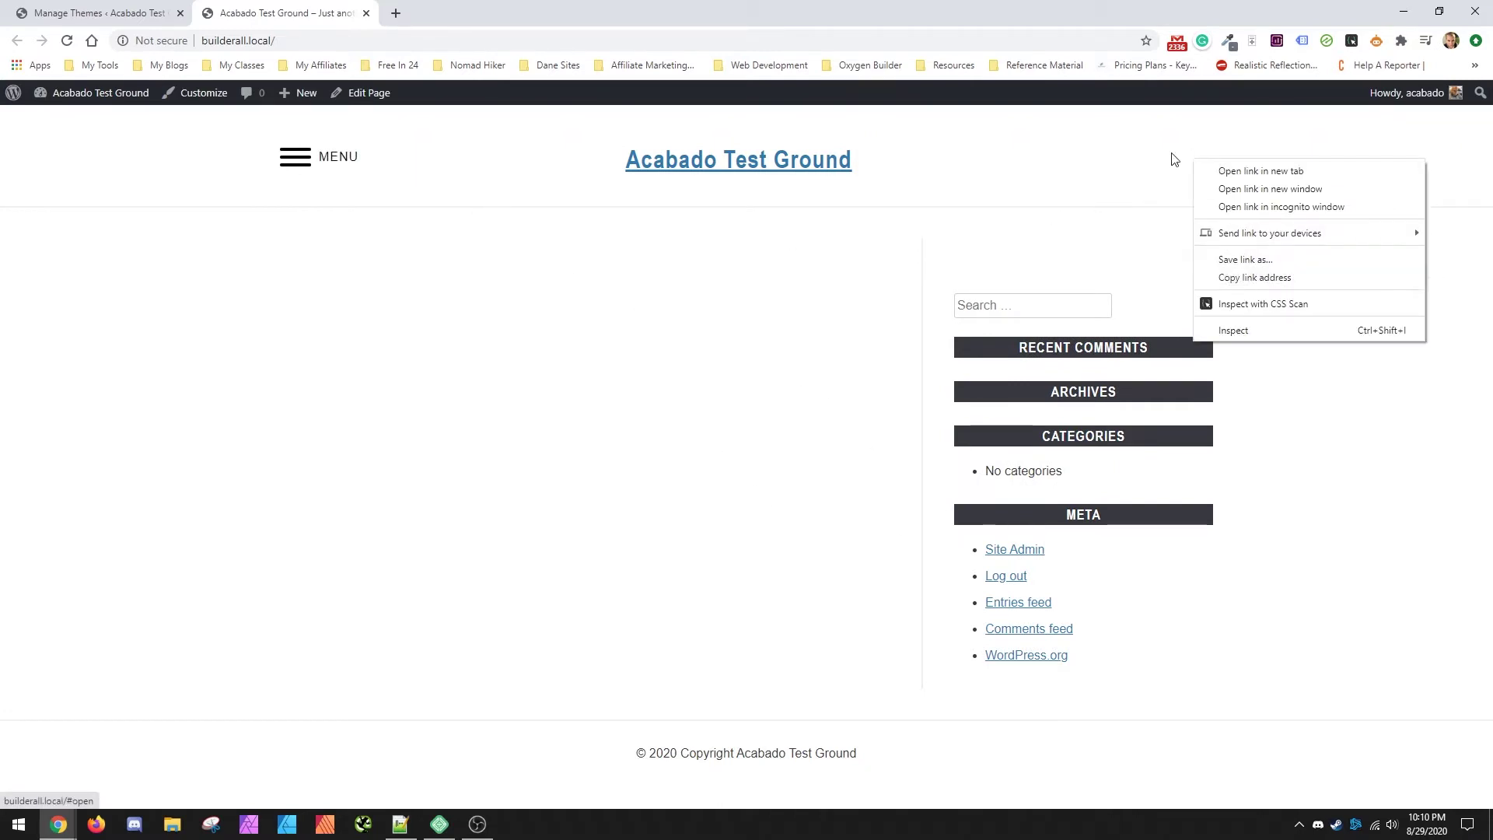
left_click(1231, 329)
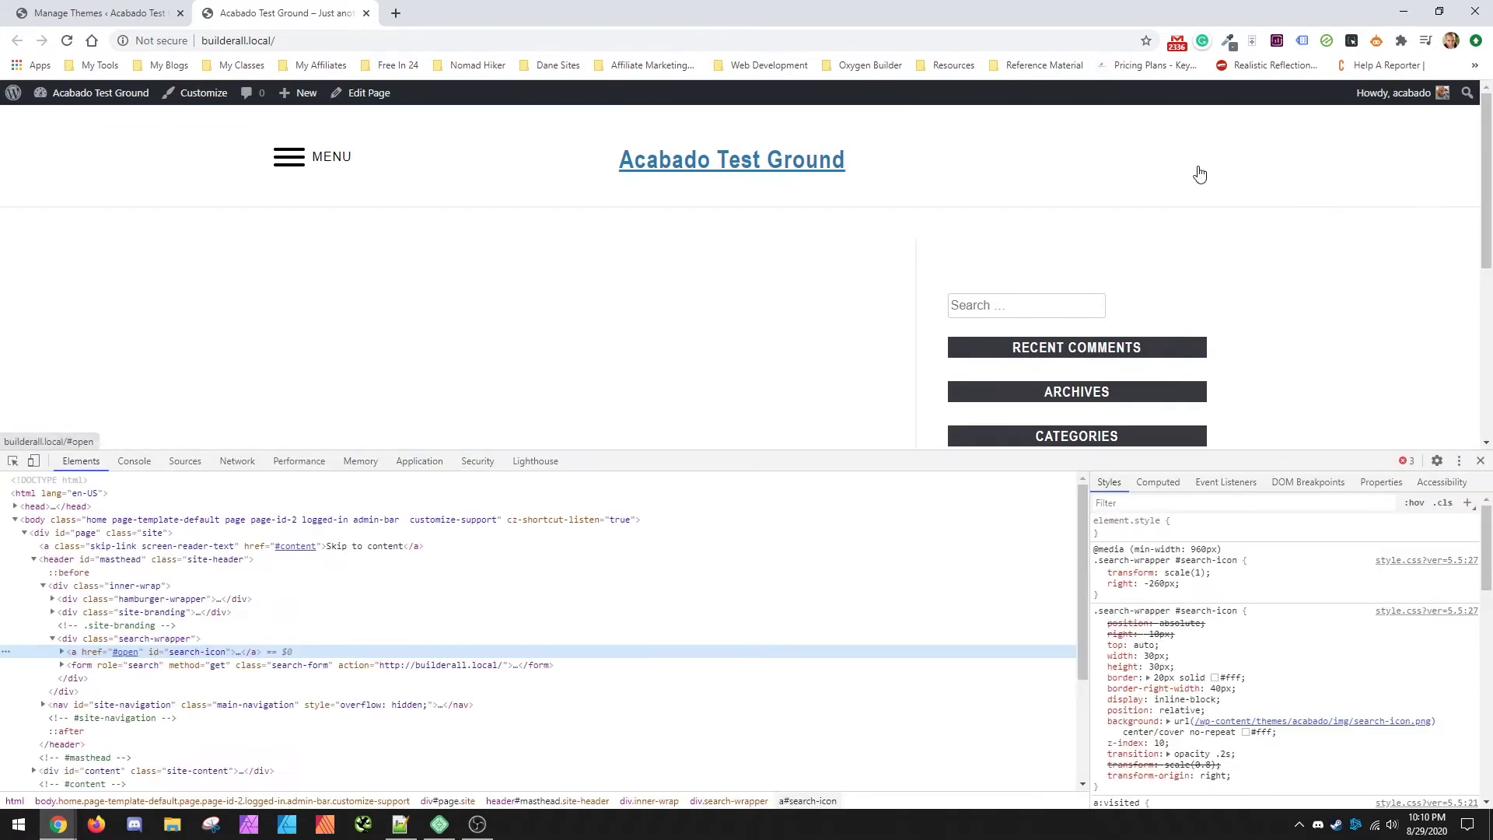
left_click(1324, 724)
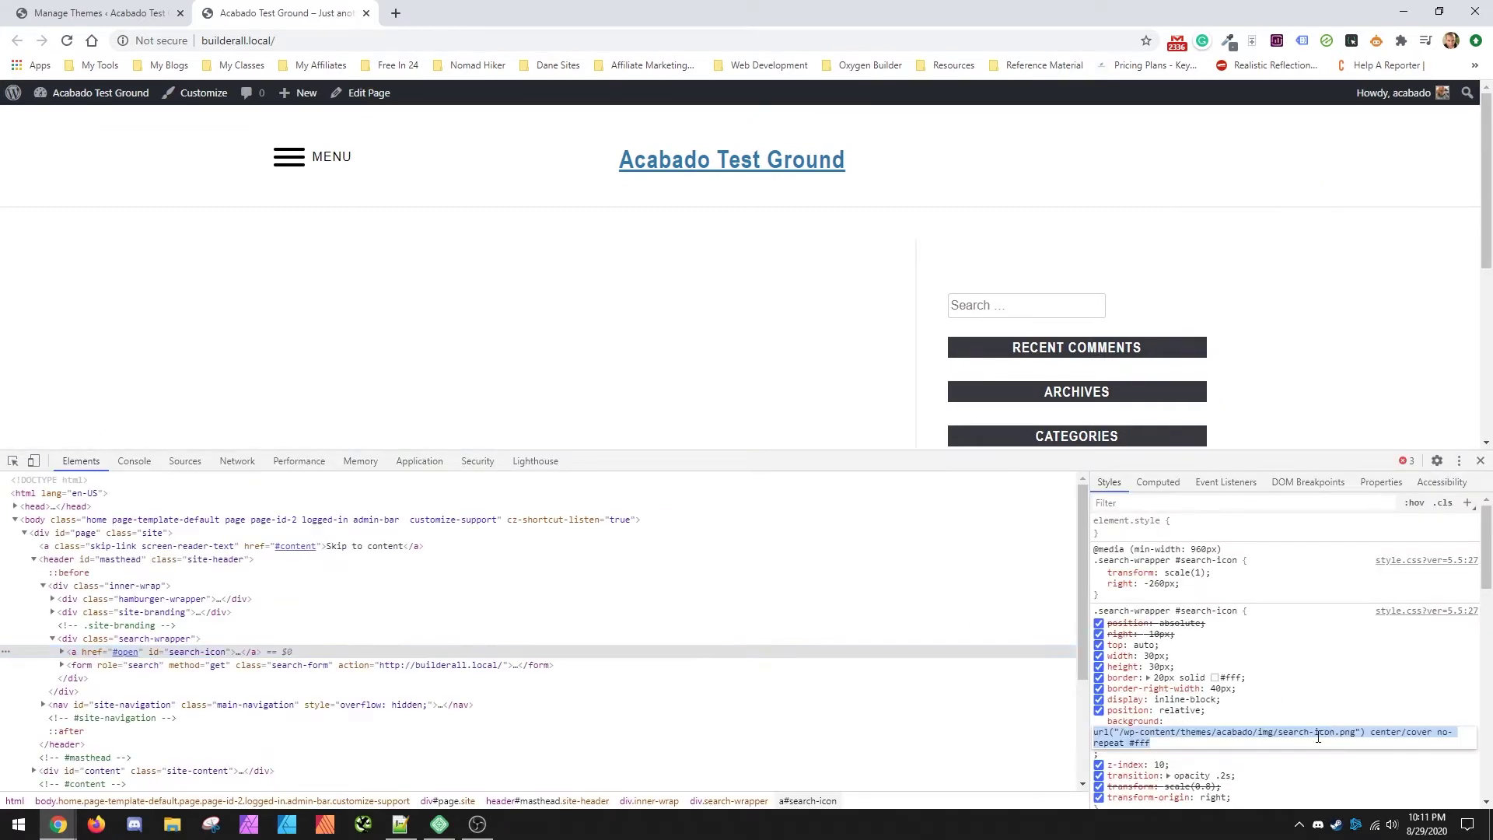
double_click(1237, 732)
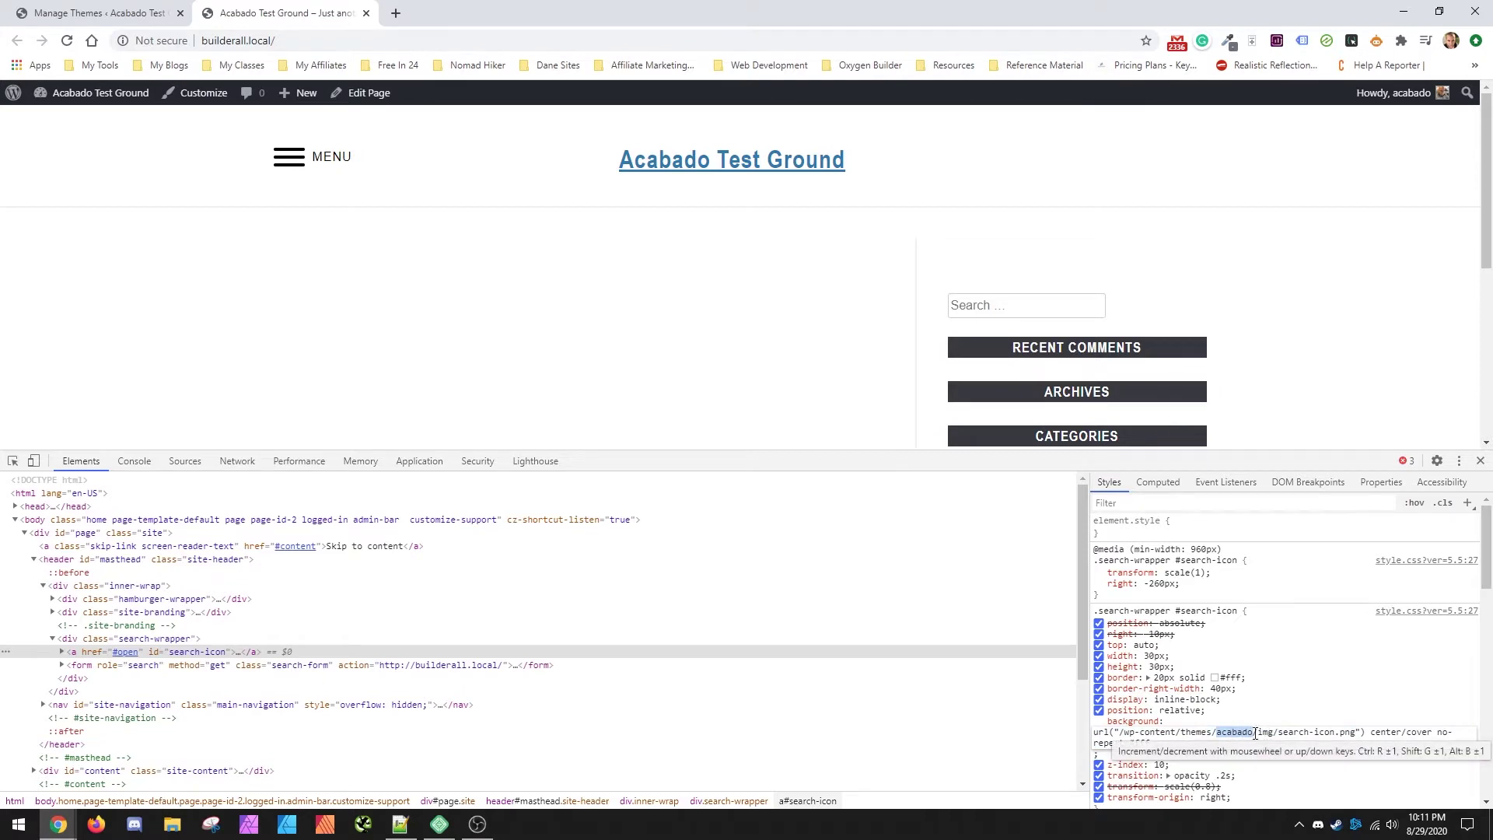
key("Escape")
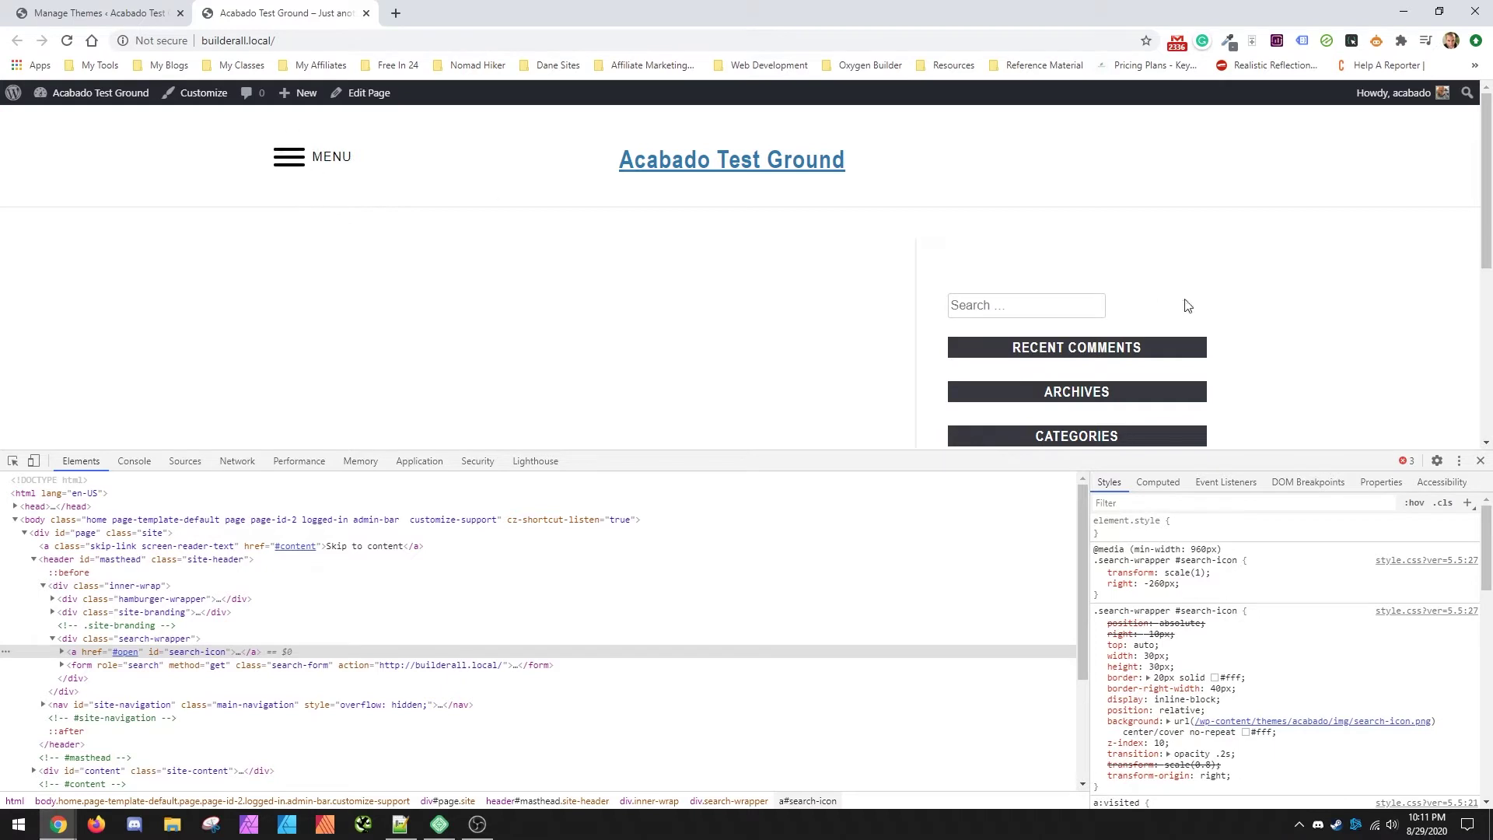
left_click(1480, 460)
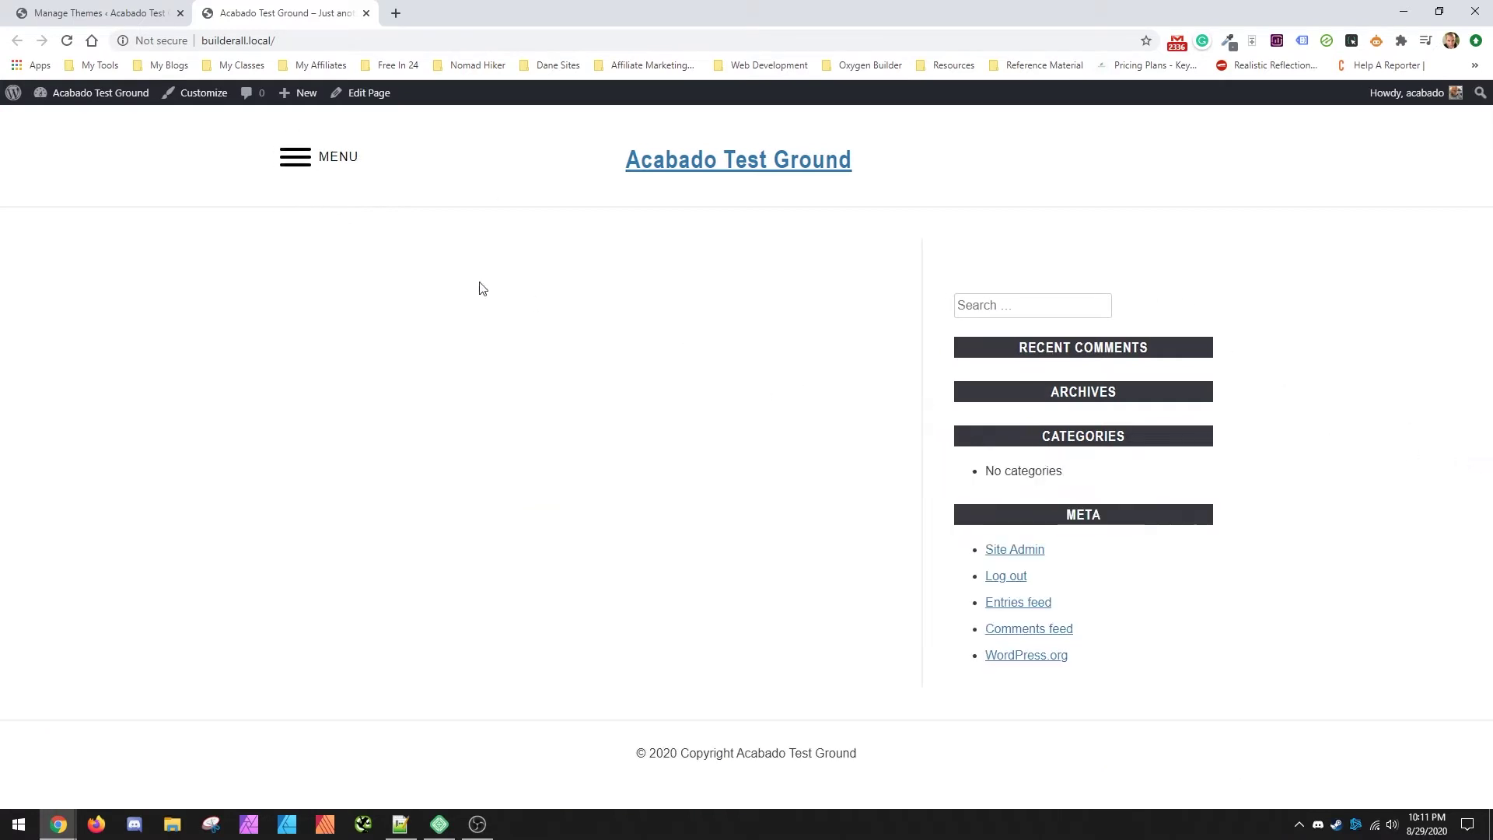
Create a new menu named Primary Menu on the Menus page
left_click(123, 6)
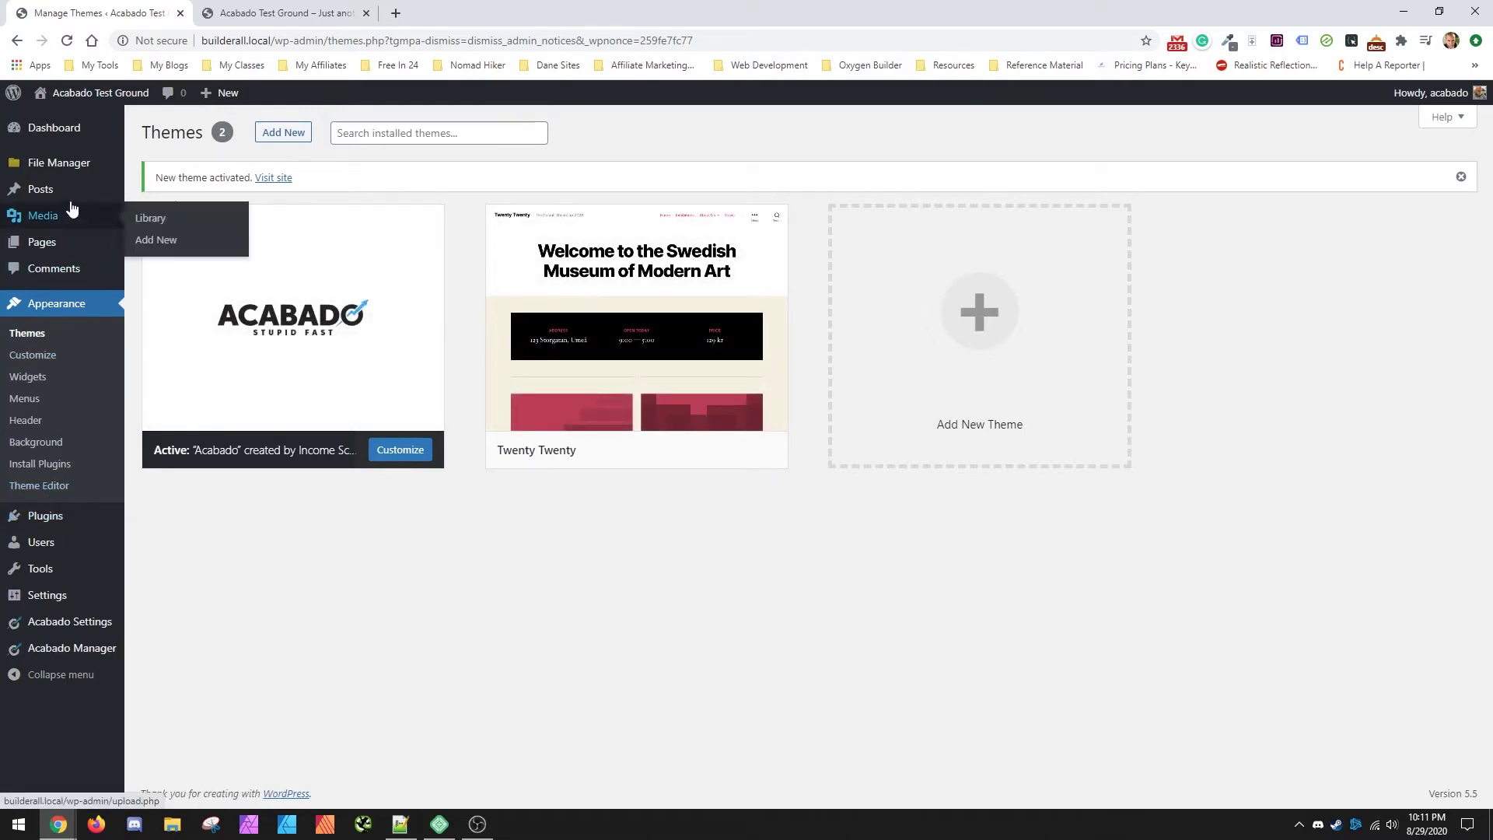
mouse_move(66, 194)
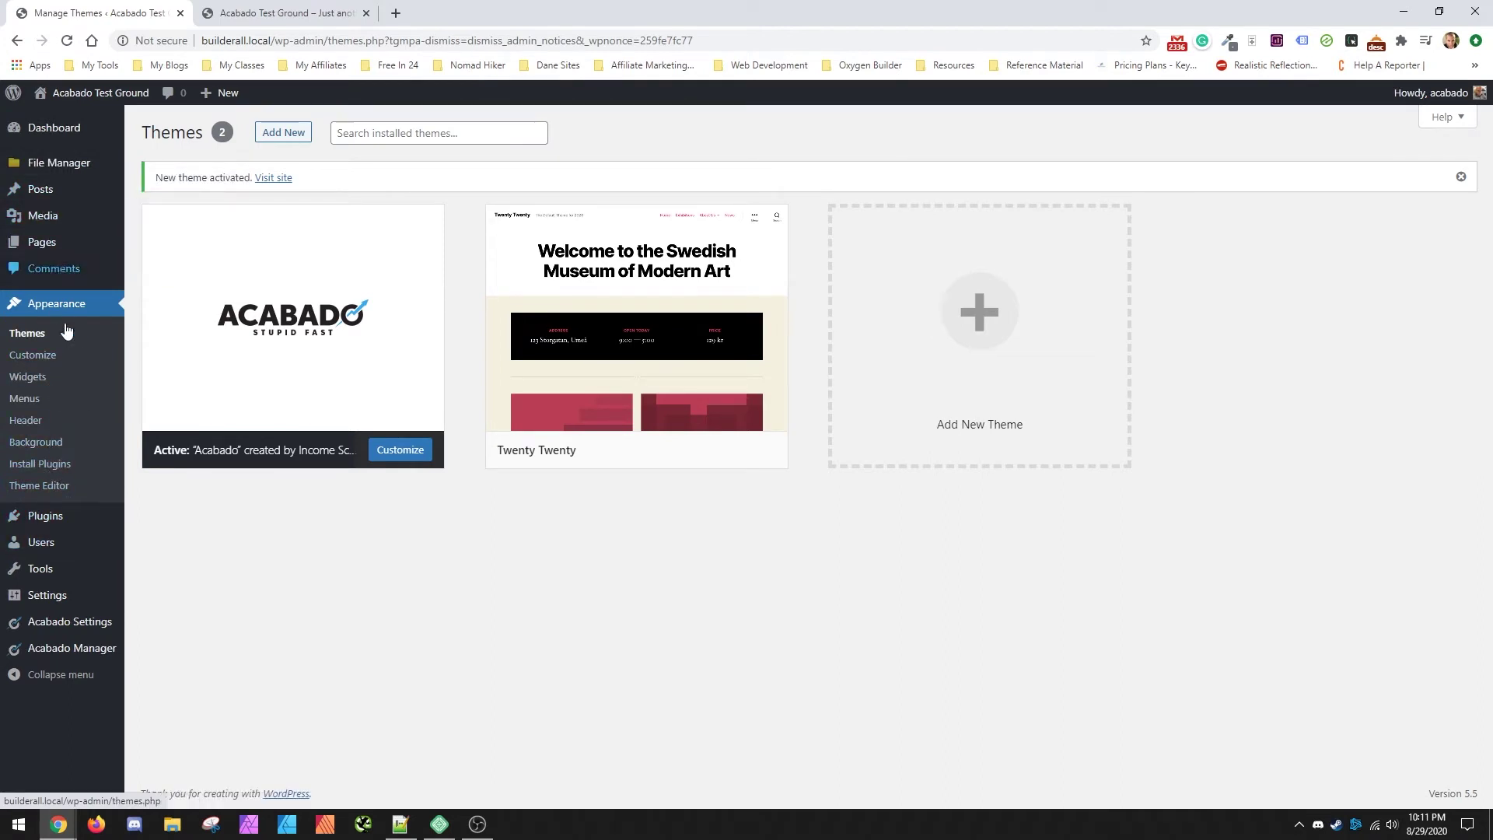
left_click(62, 400)
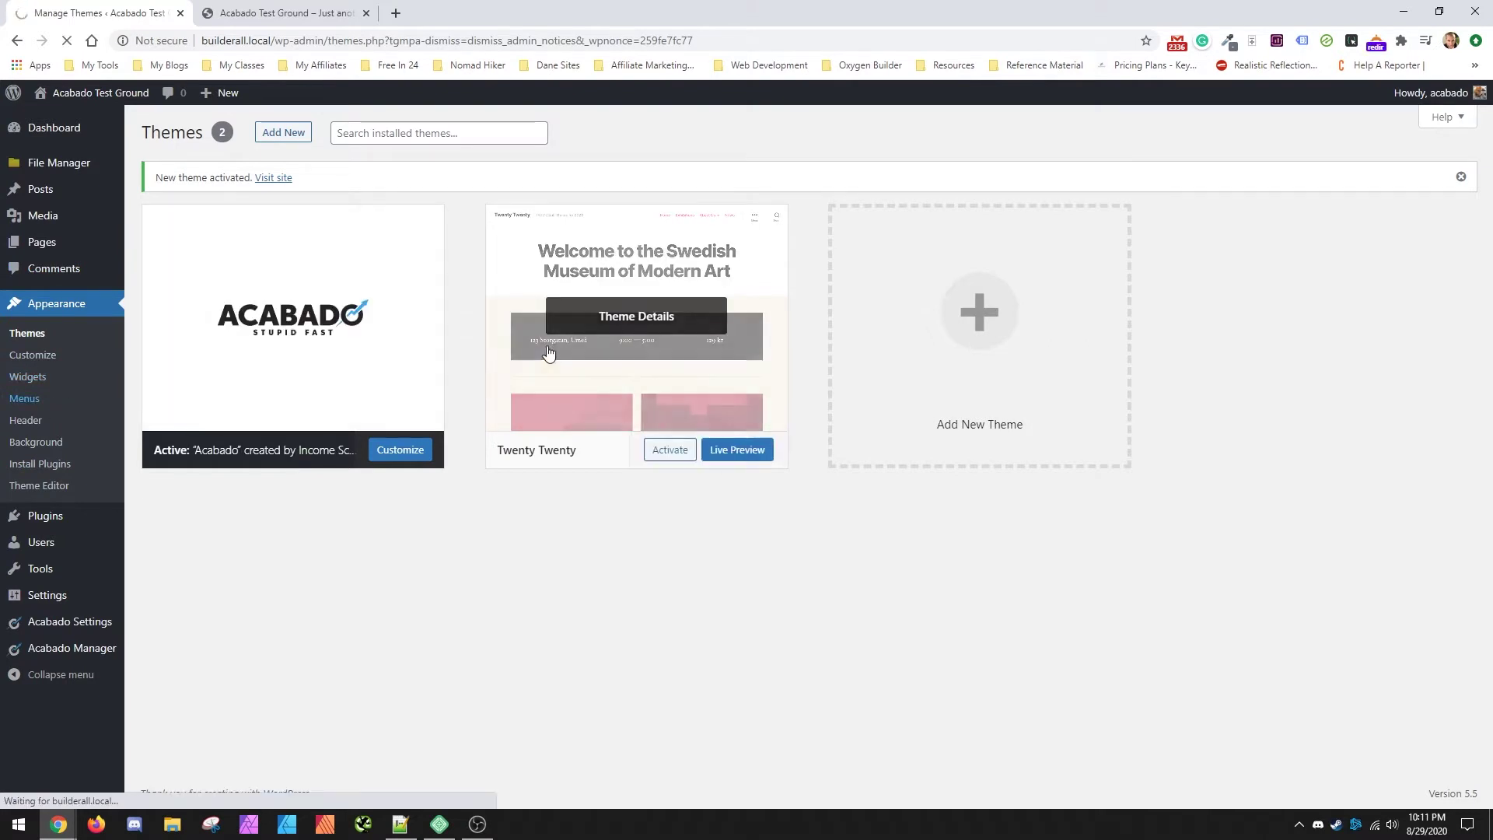
left_click(573, 309)
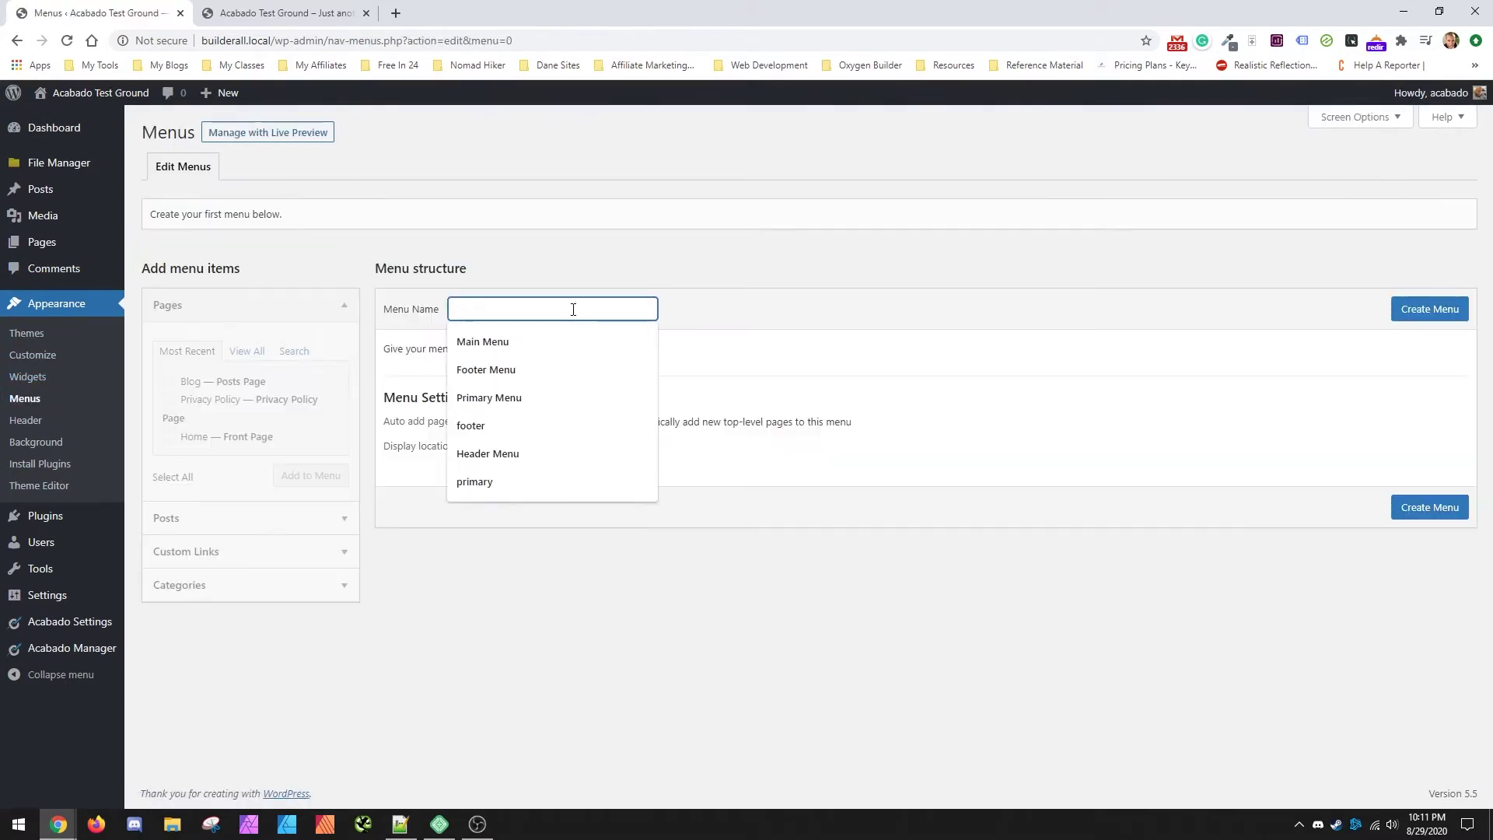
key("Down")
key("Down")
key("Down")
key("Return")
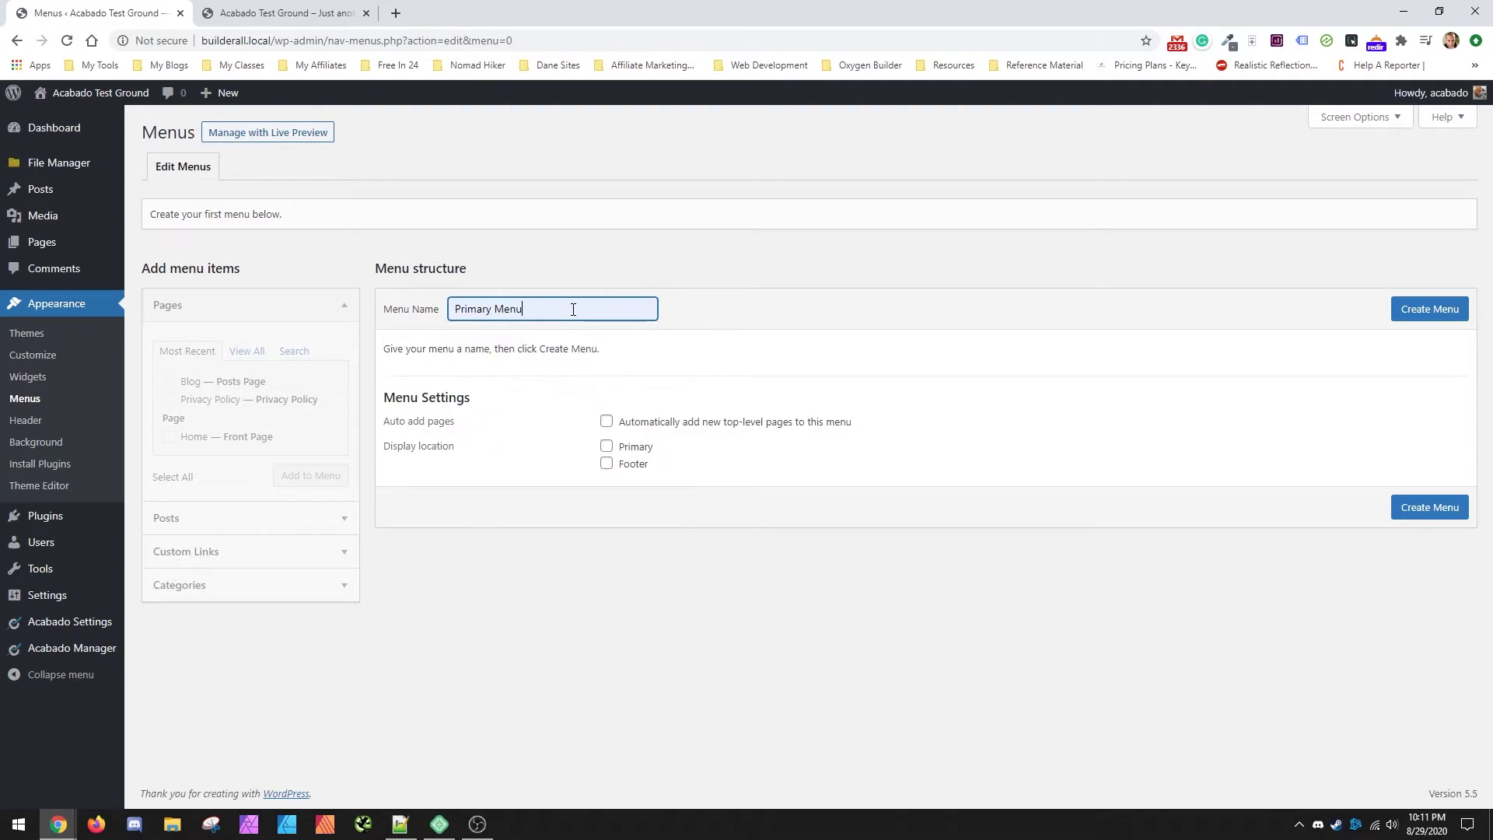
left_click(1429, 309)
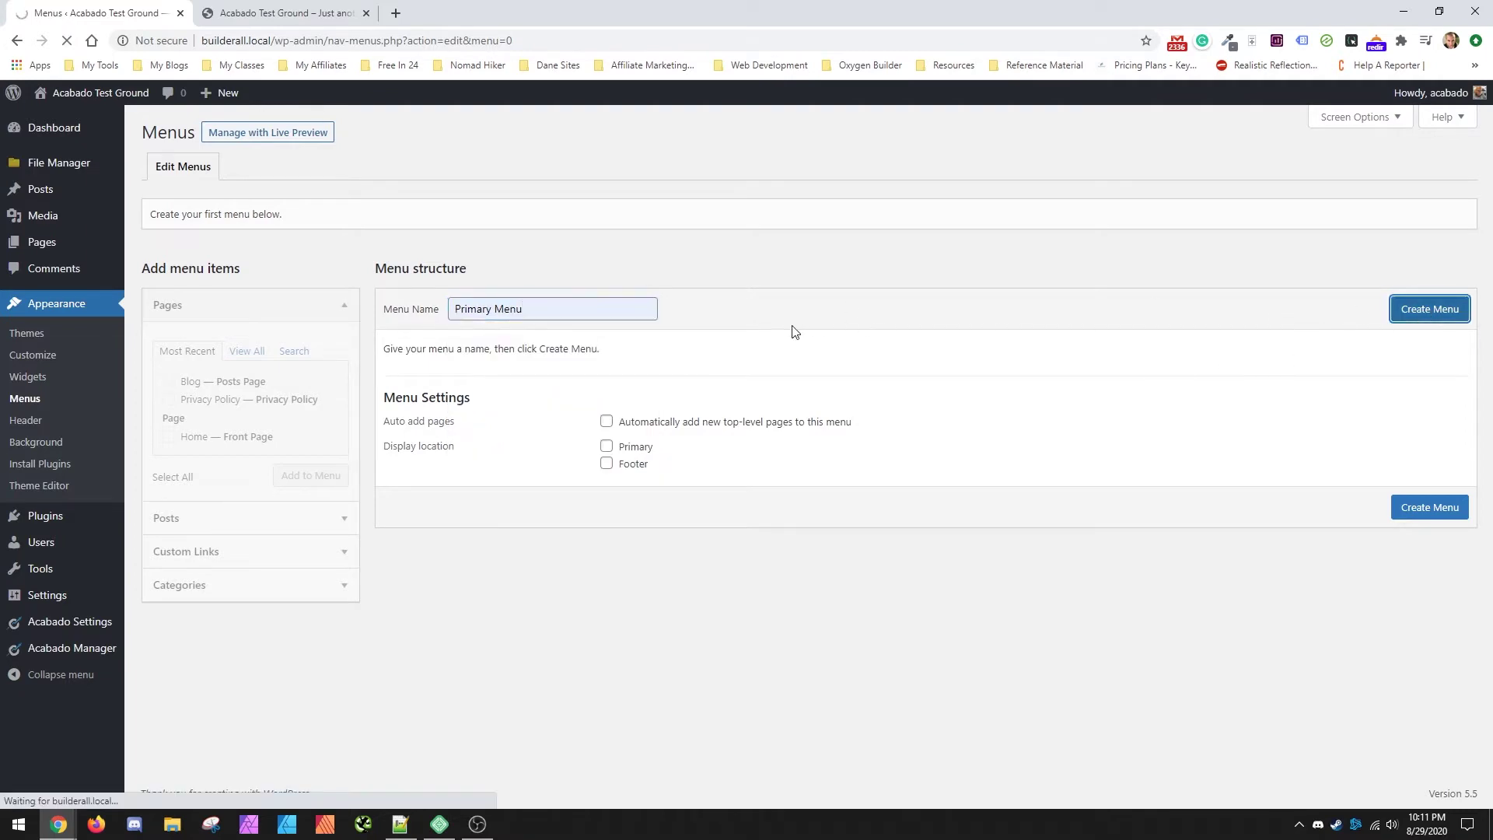
Add the Blog, Privacy Policy and Home pages to Primary Menu and save it
left_click(168, 380)
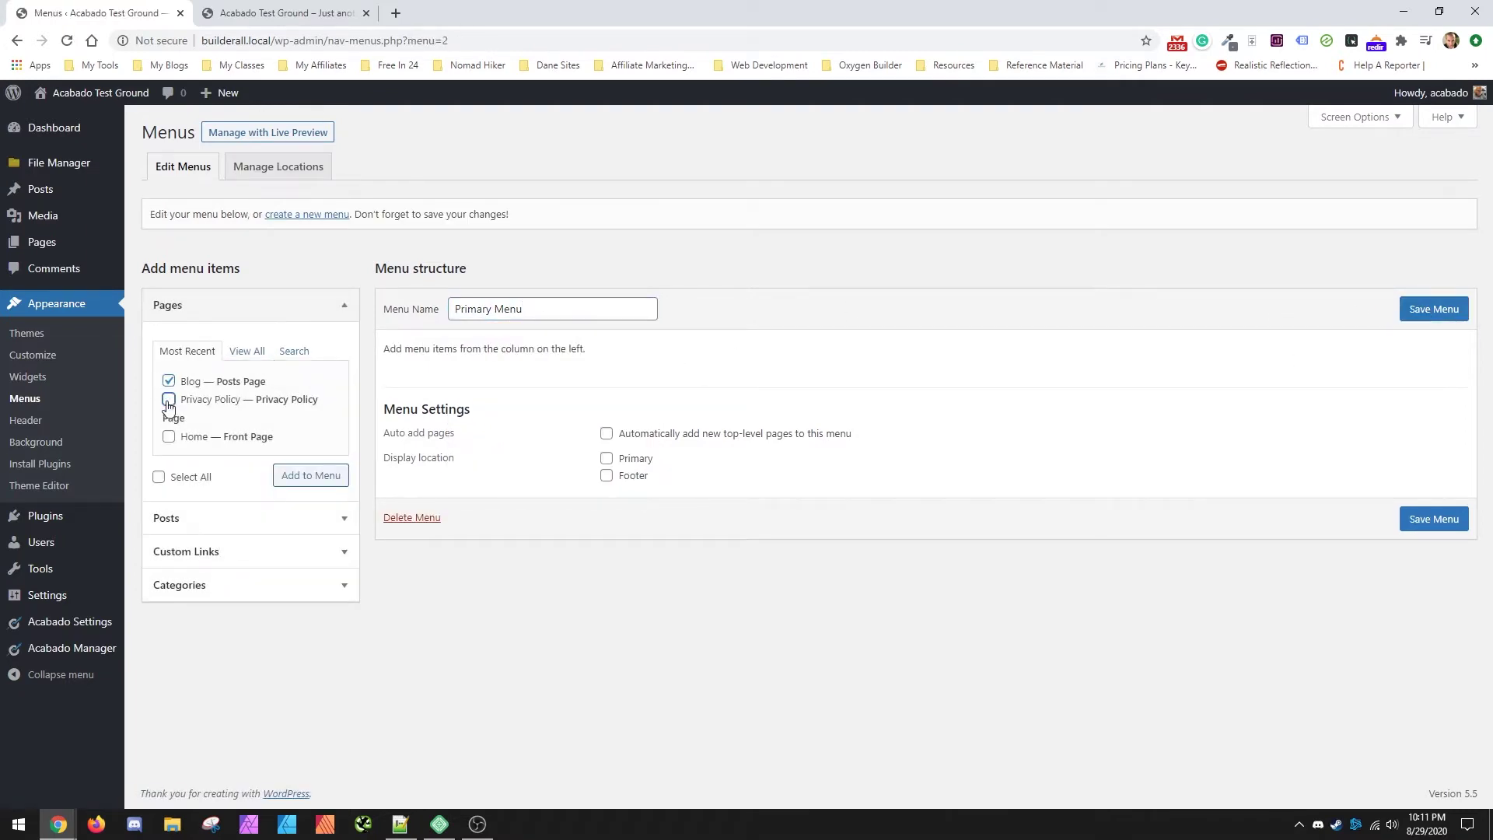
left_click(169, 400)
left_click(169, 436)
left_click(323, 477)
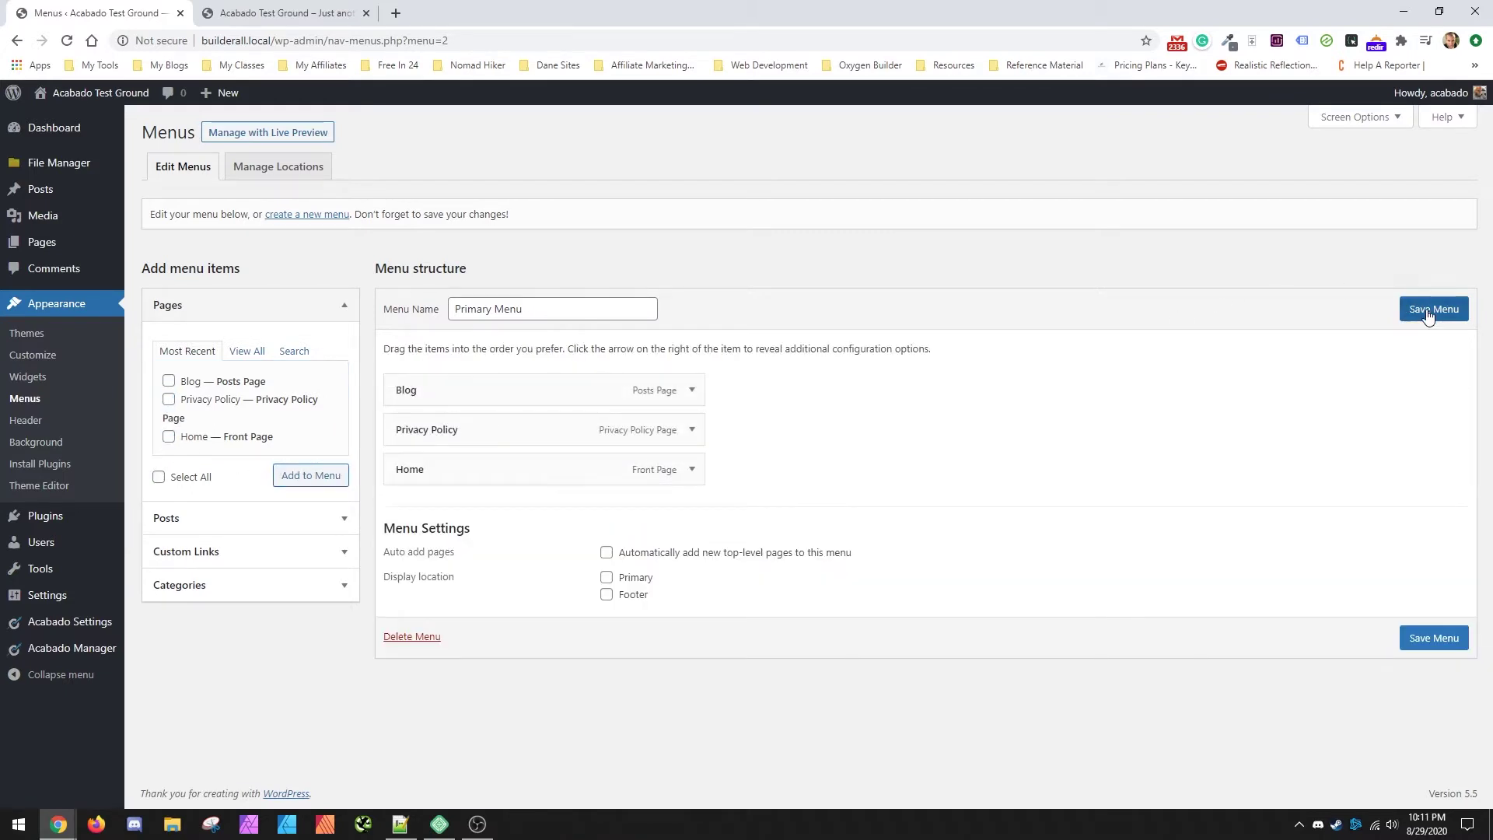
left_click(1428, 311)
Assign Primary Menu to the Primary display location and save the change
left_click(278, 218)
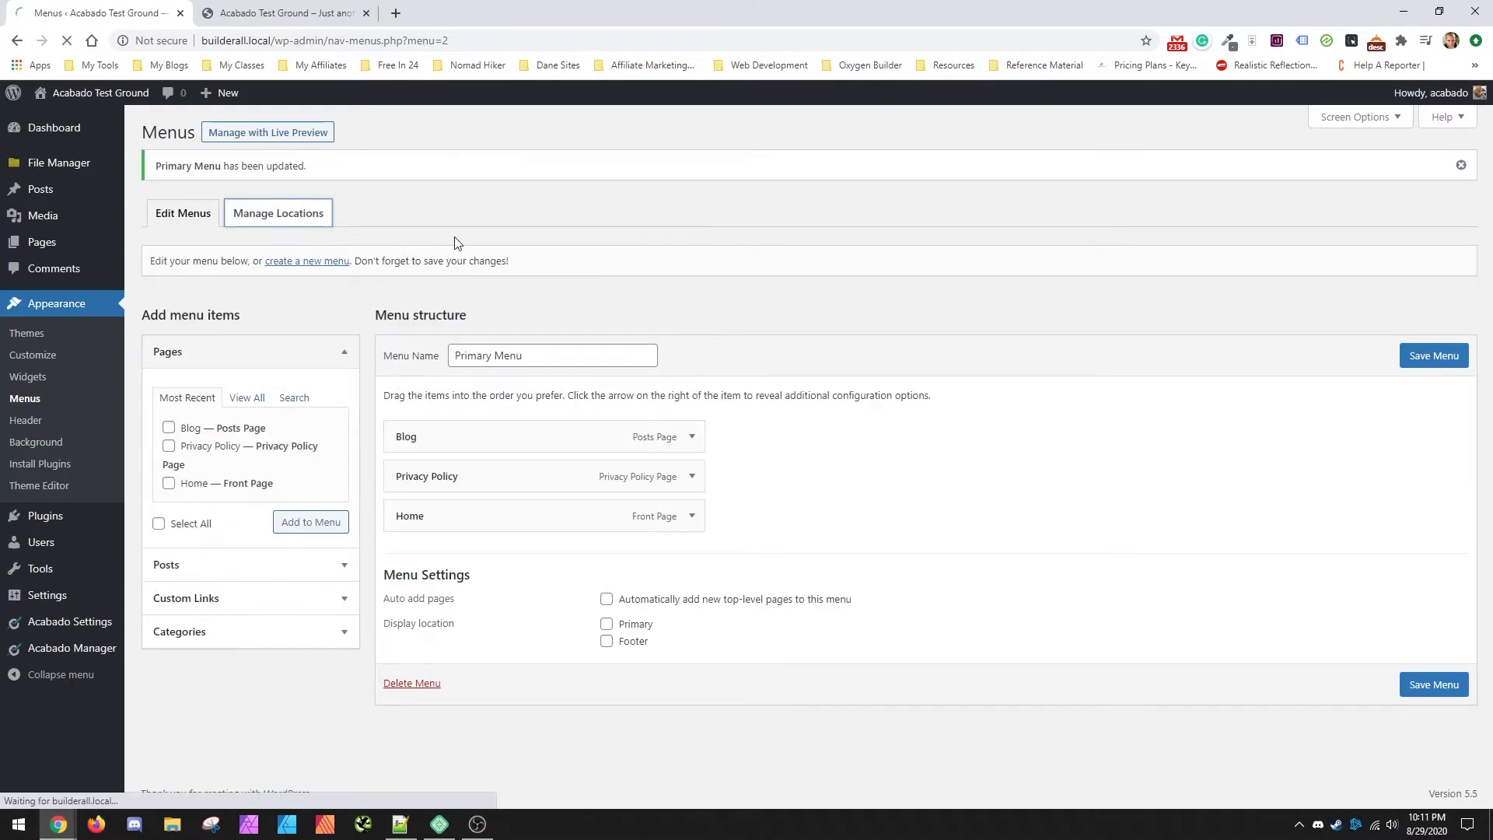
left_click(545, 262)
left_click(511, 295)
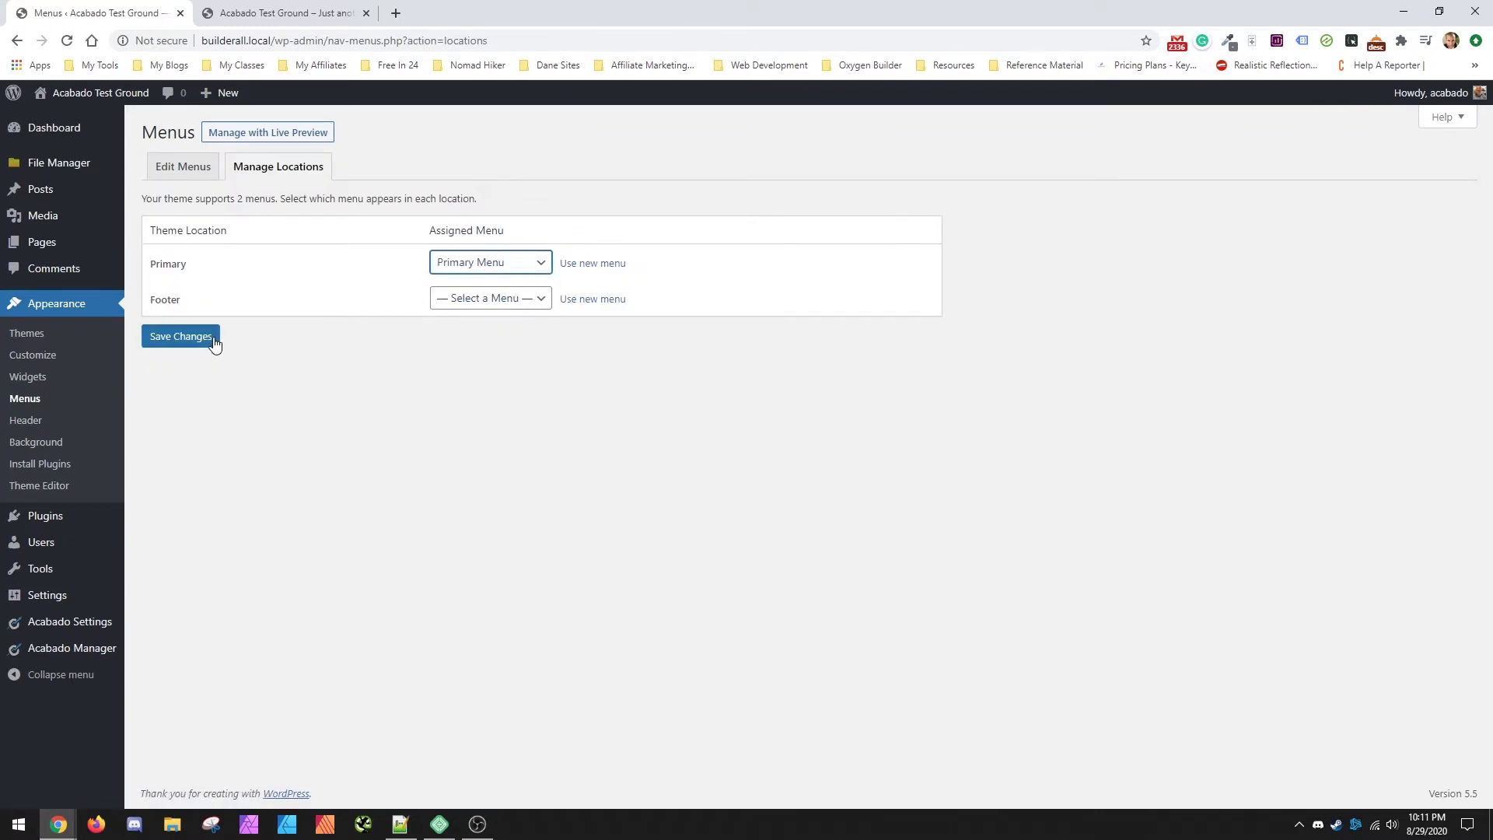
left_click(213, 340)
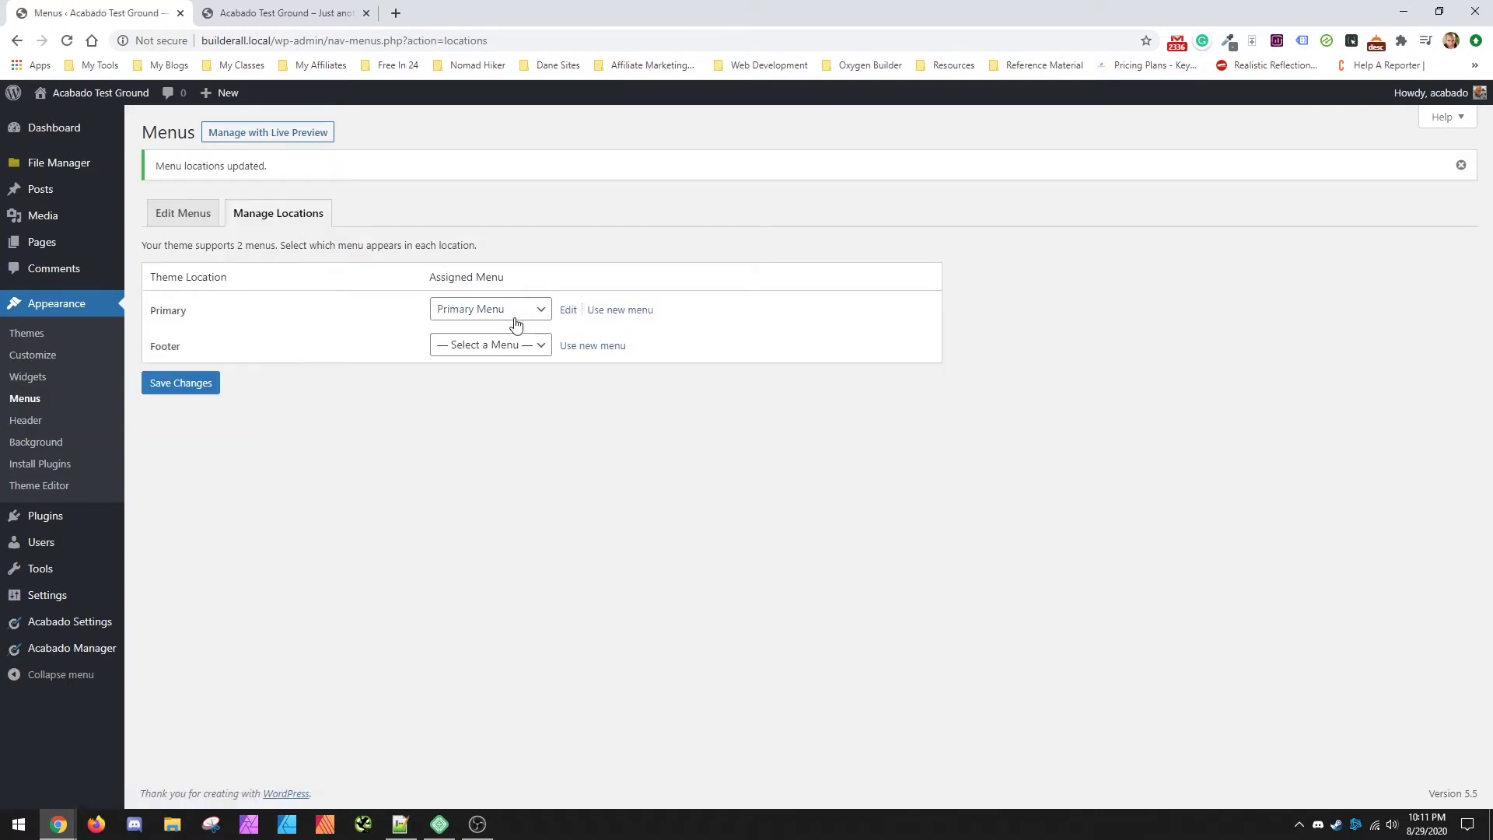
left_click(286, 13)
Reload the site front page and open its header menu to check the items
left_click(67, 43)
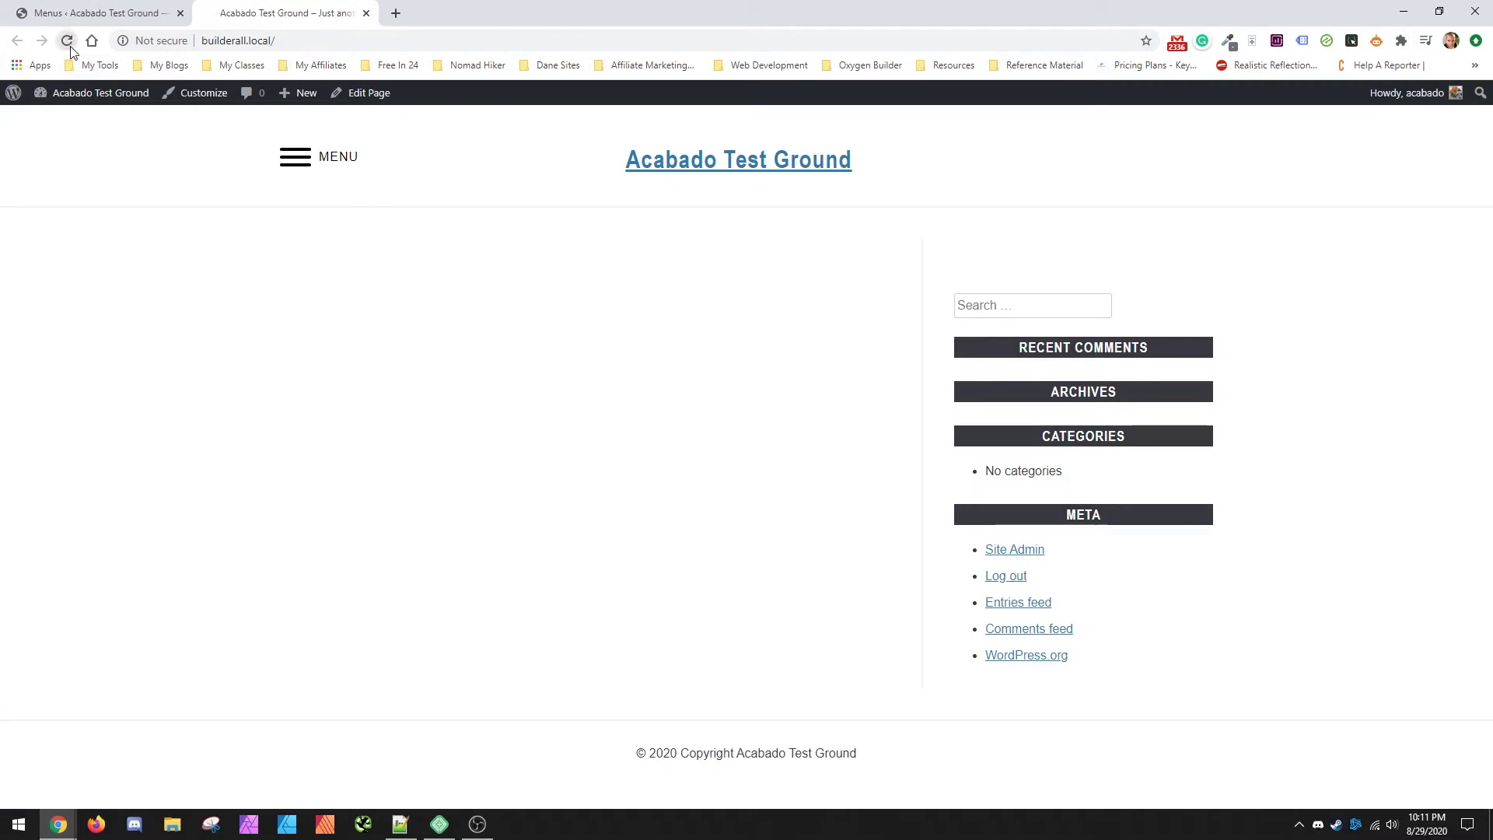
left_click(290, 158)
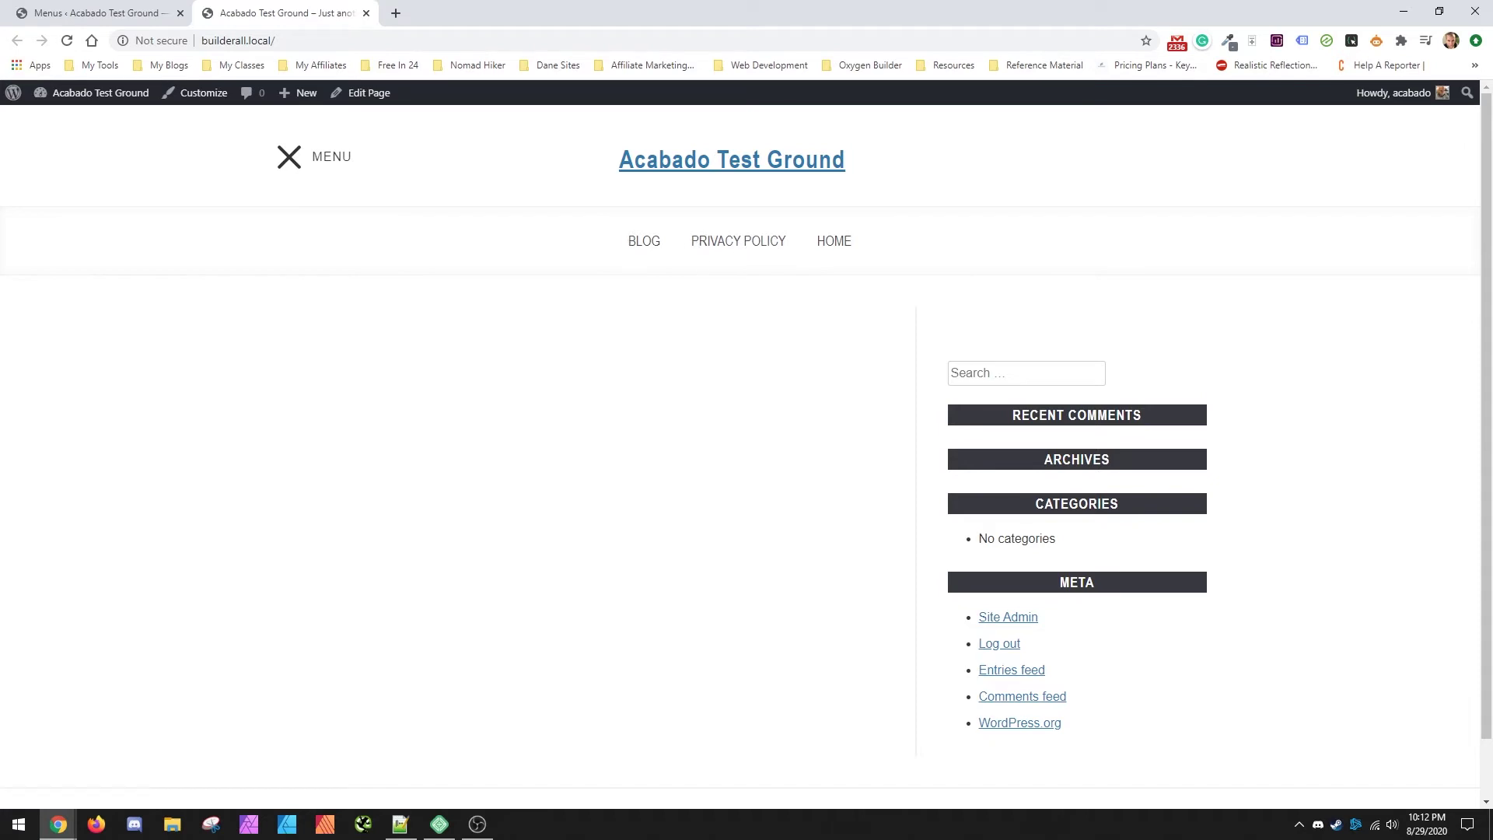
key("alt+Tab")
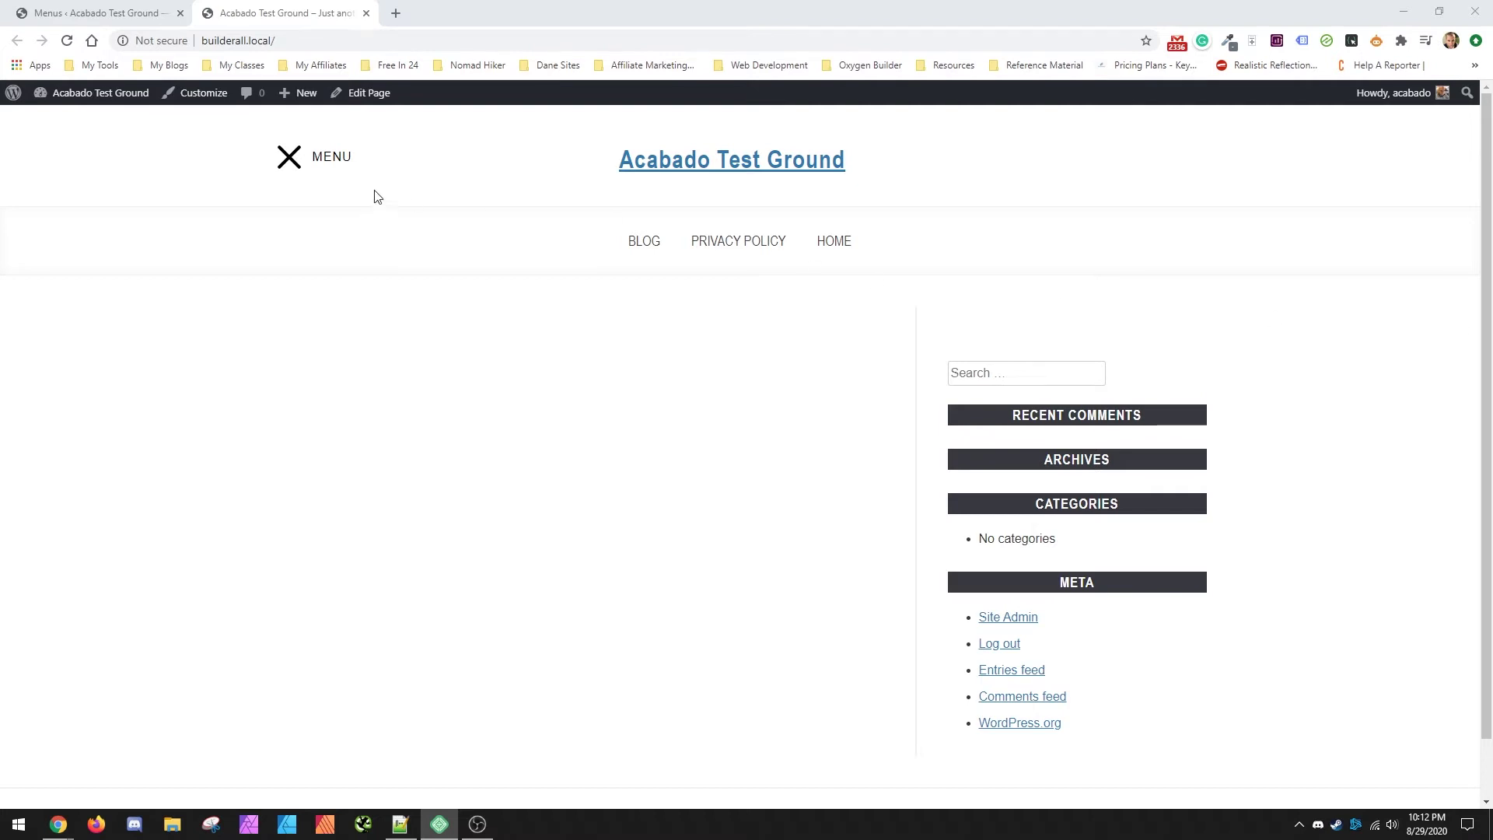
left_click(68, 39)
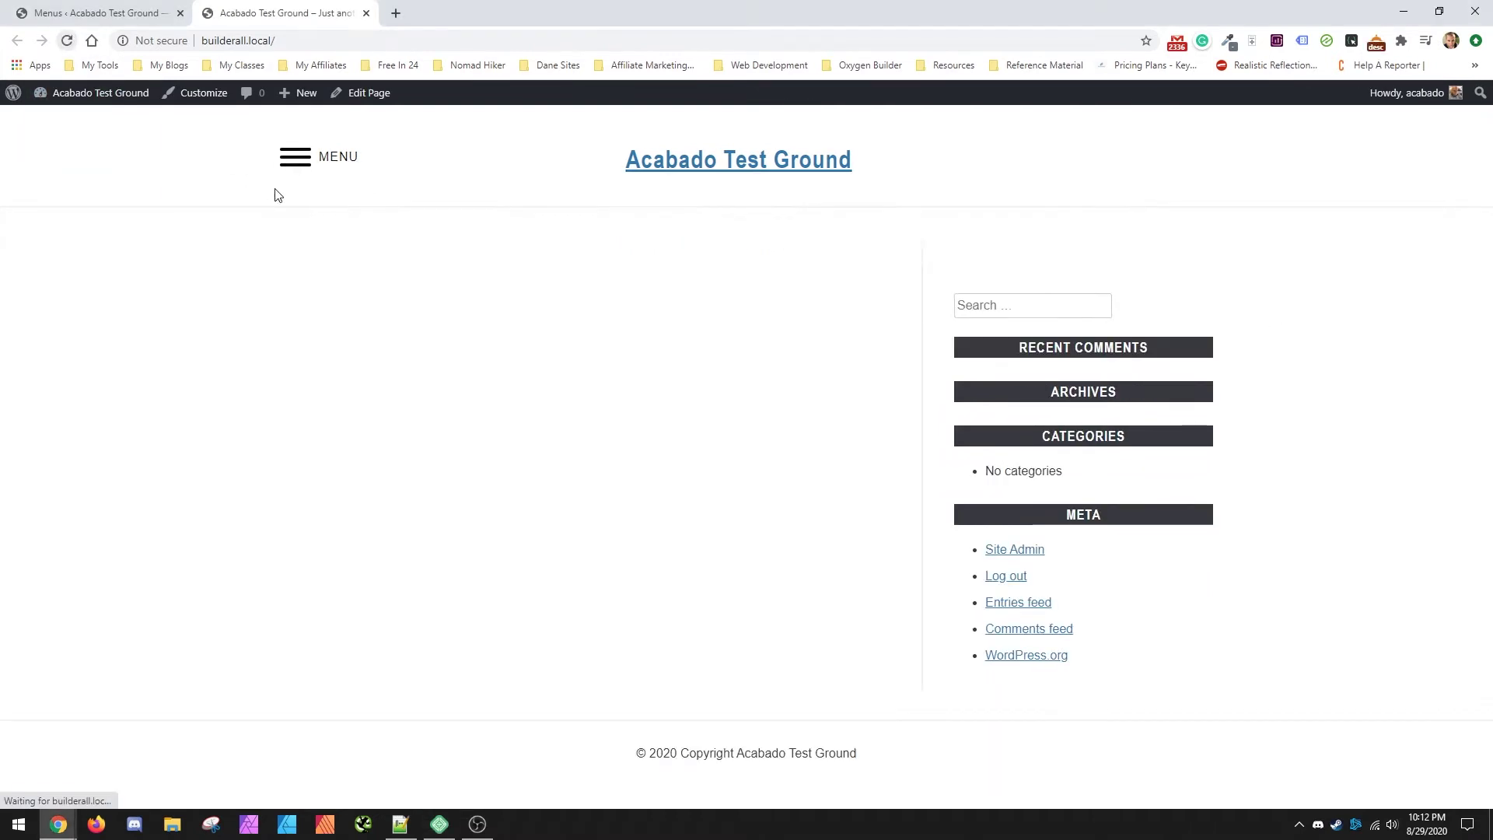
left_click(288, 162)
Inspect the BLOG menu link's code and styles, then close the inspector
right_click(644, 241)
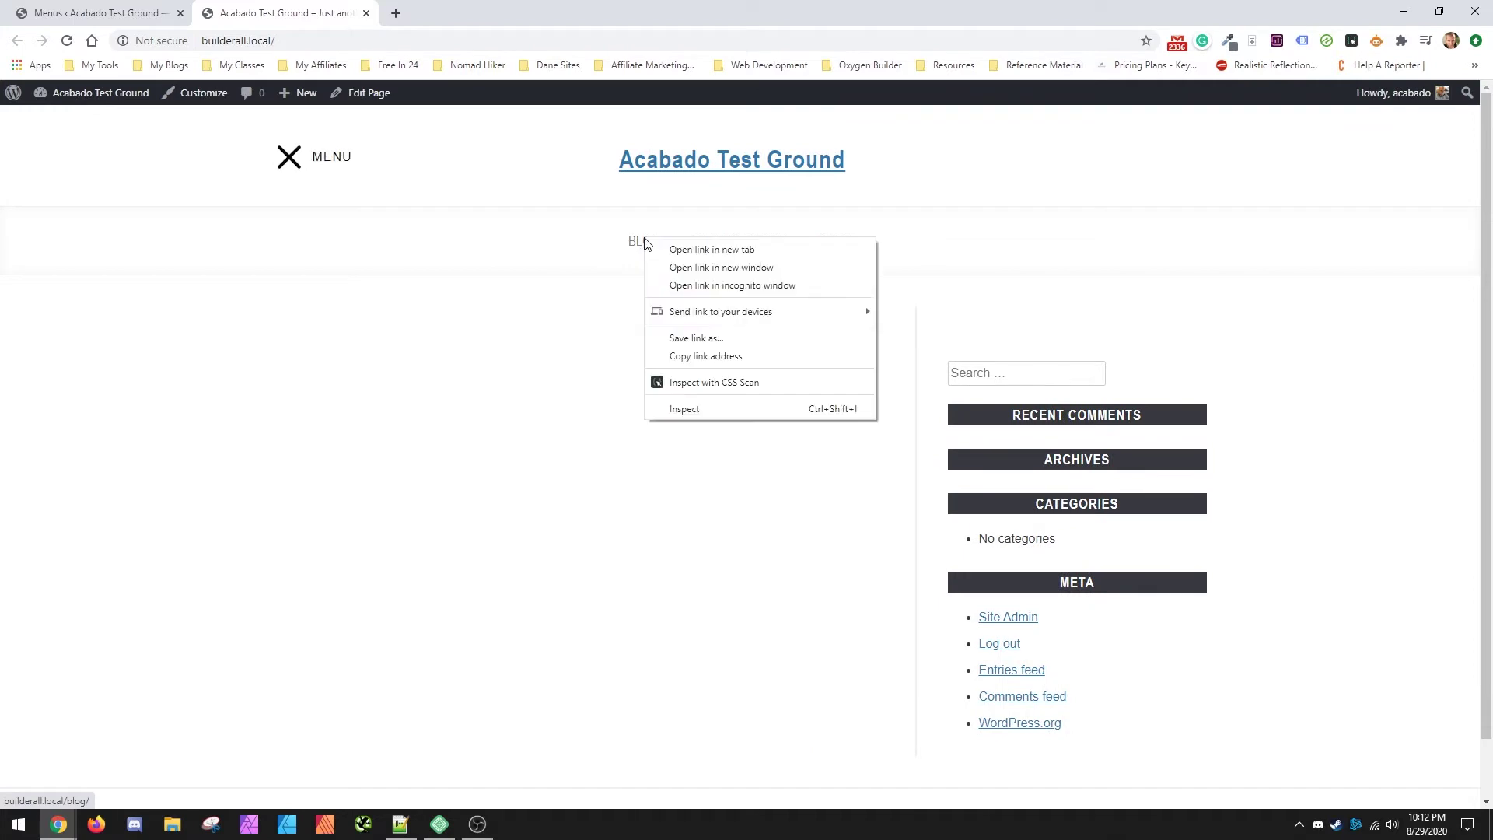
left_click(713, 407)
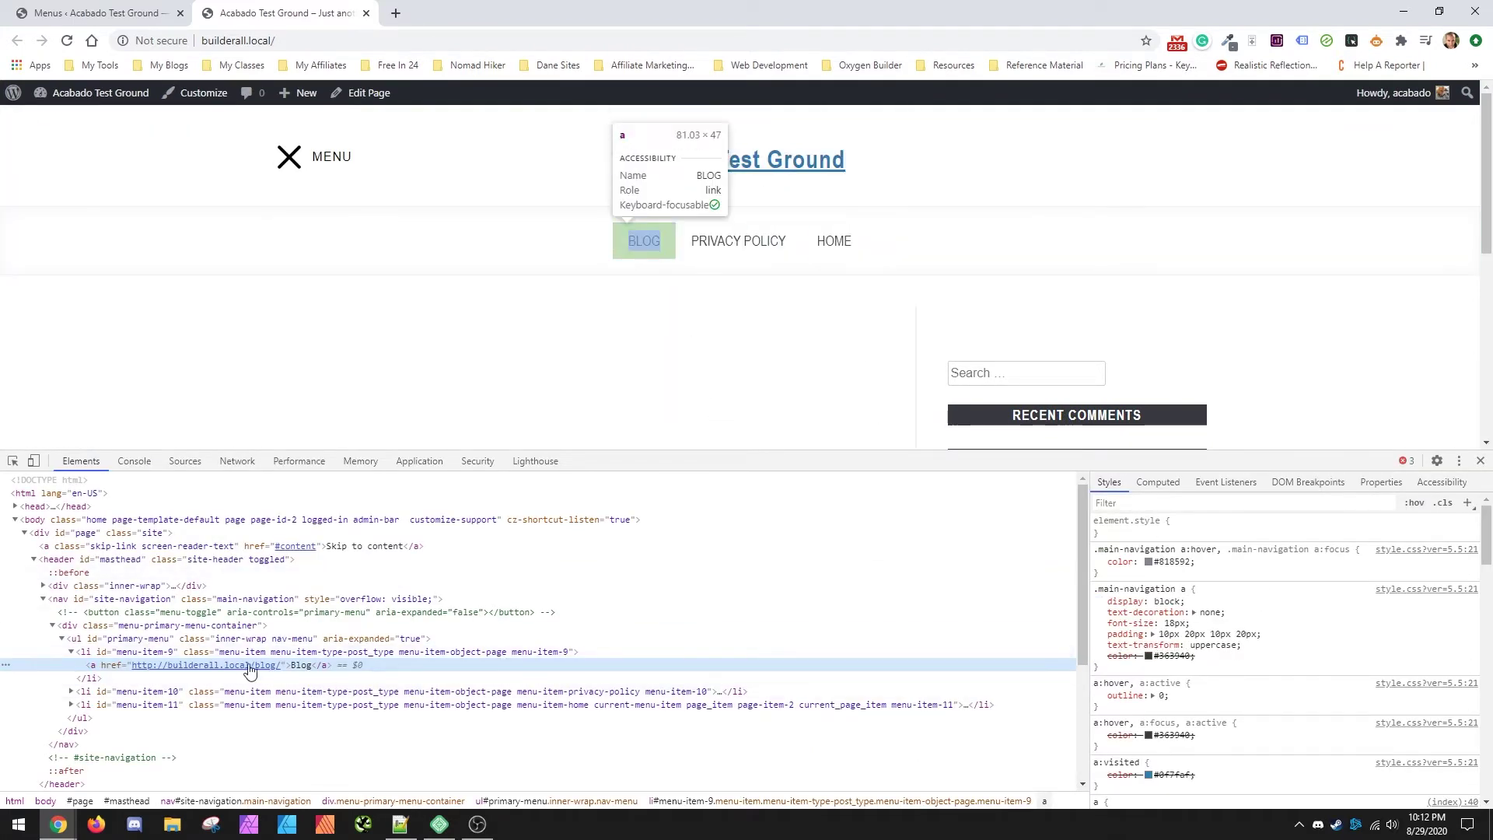
left_click(1480, 461)
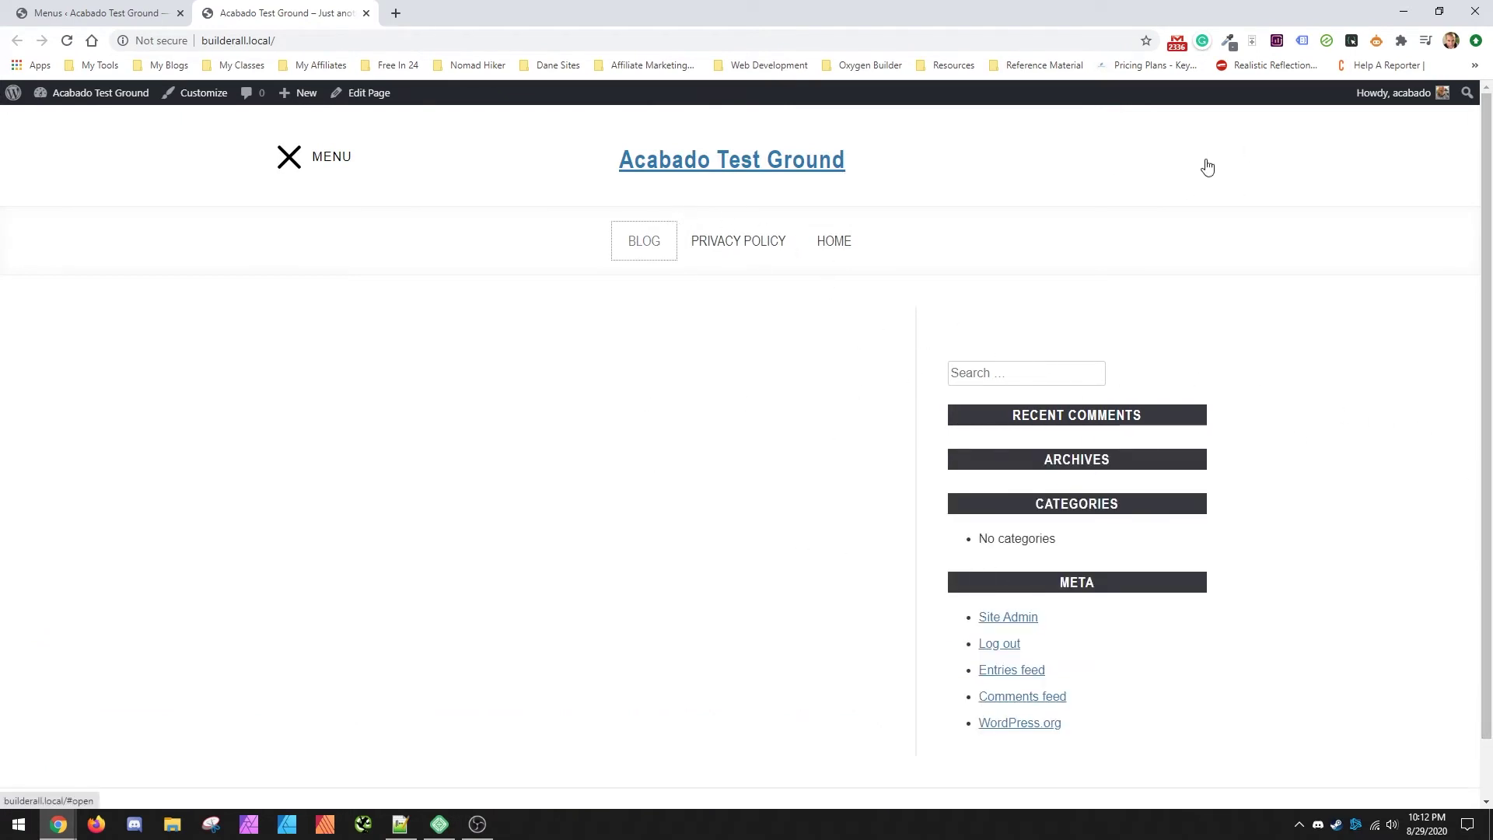
right_click(725, 241)
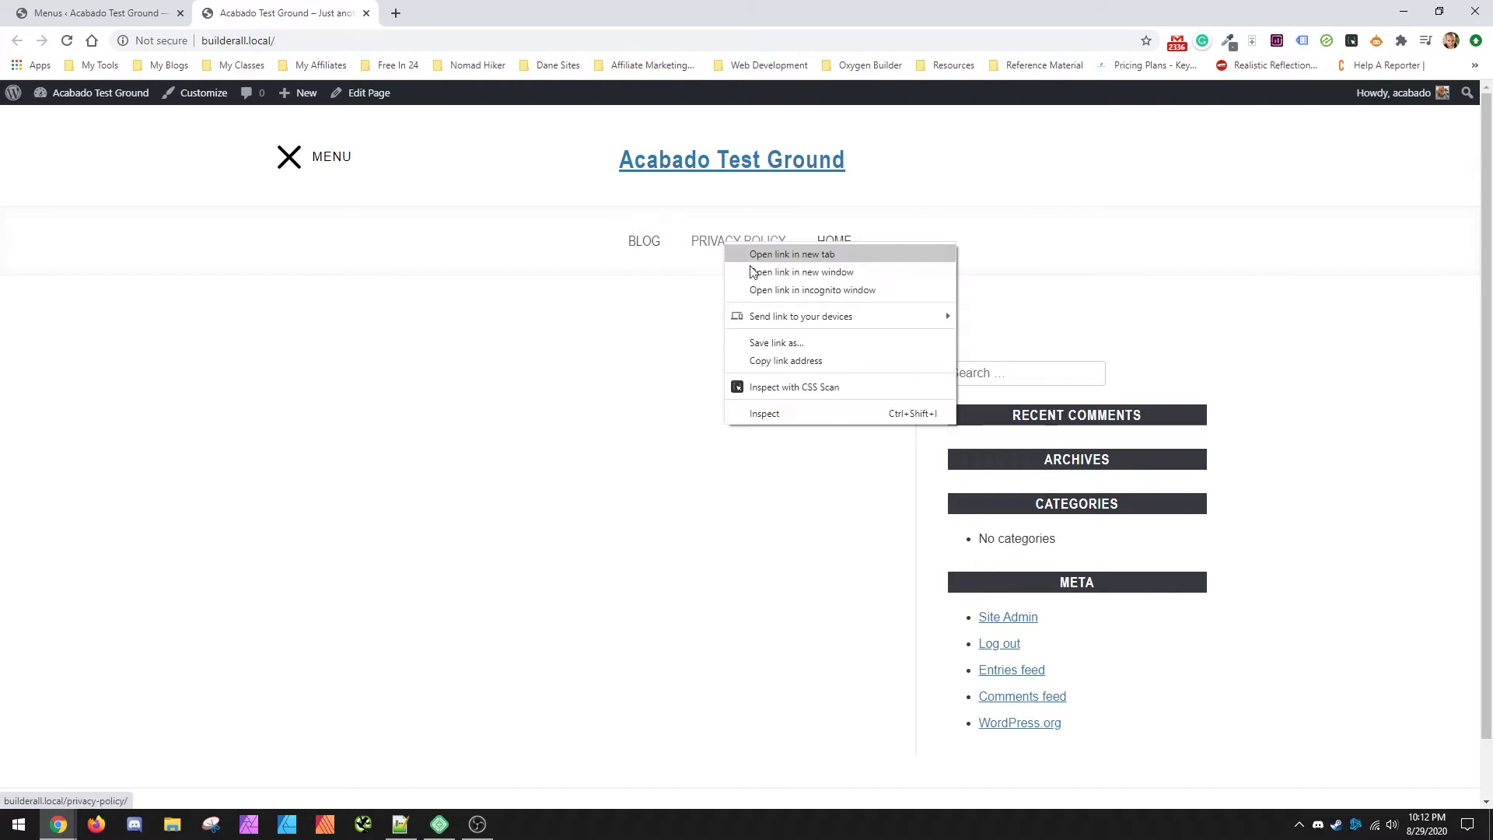
right_click(1200, 162)
left_click(1271, 331)
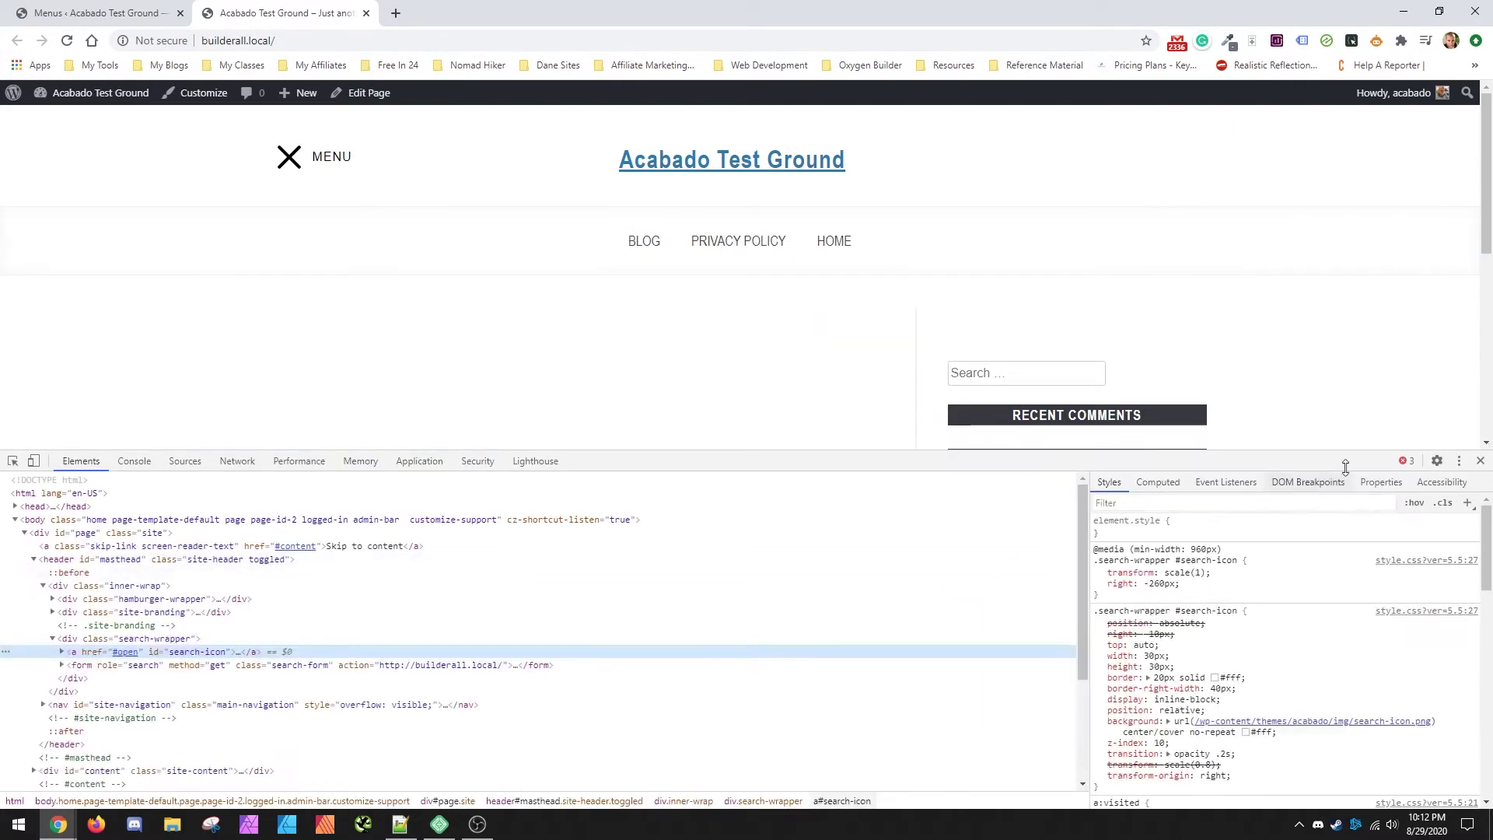
left_click(1414, 464)
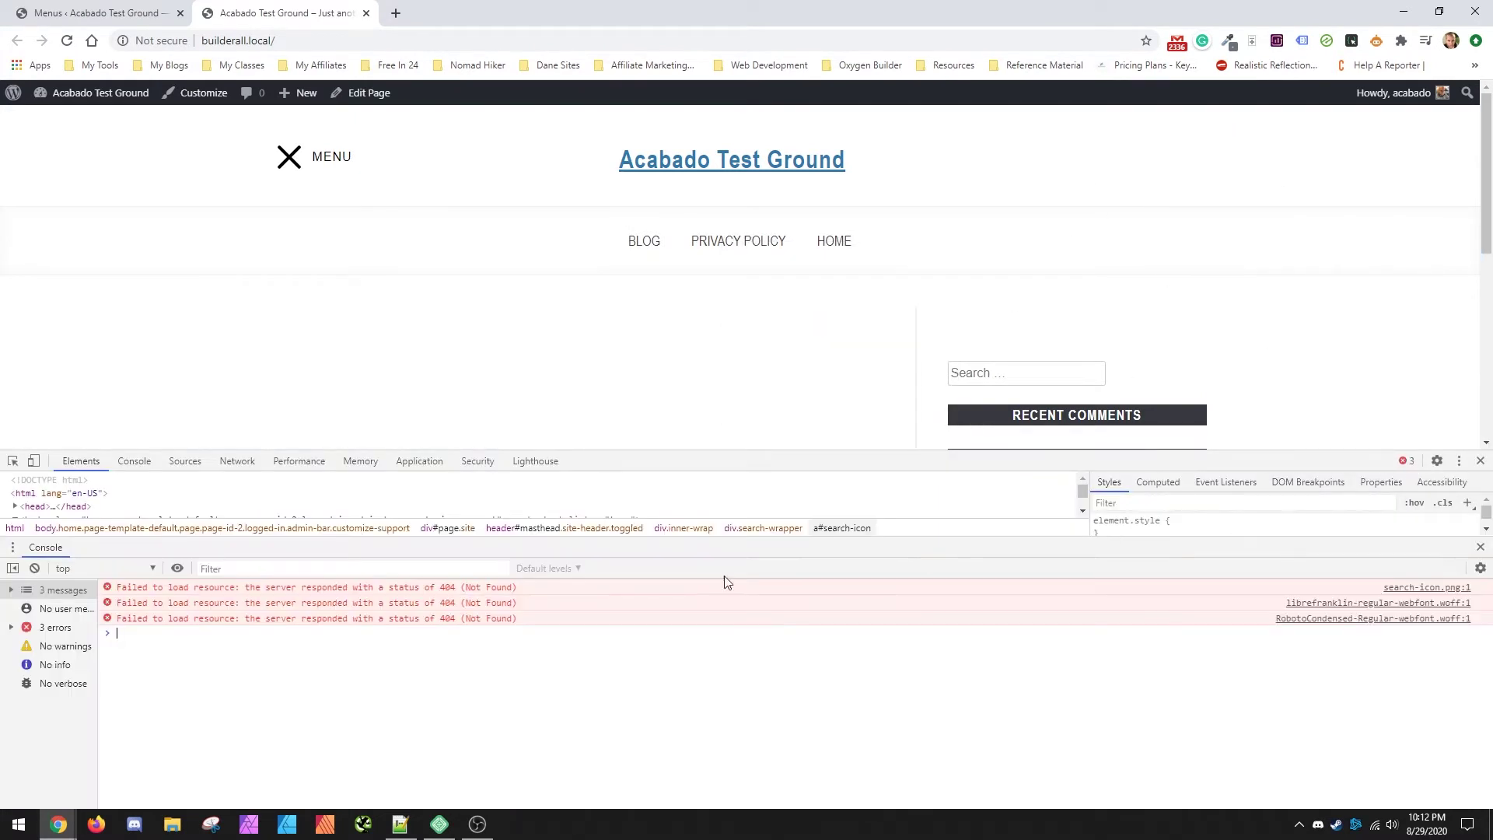
left_click(1479, 549)
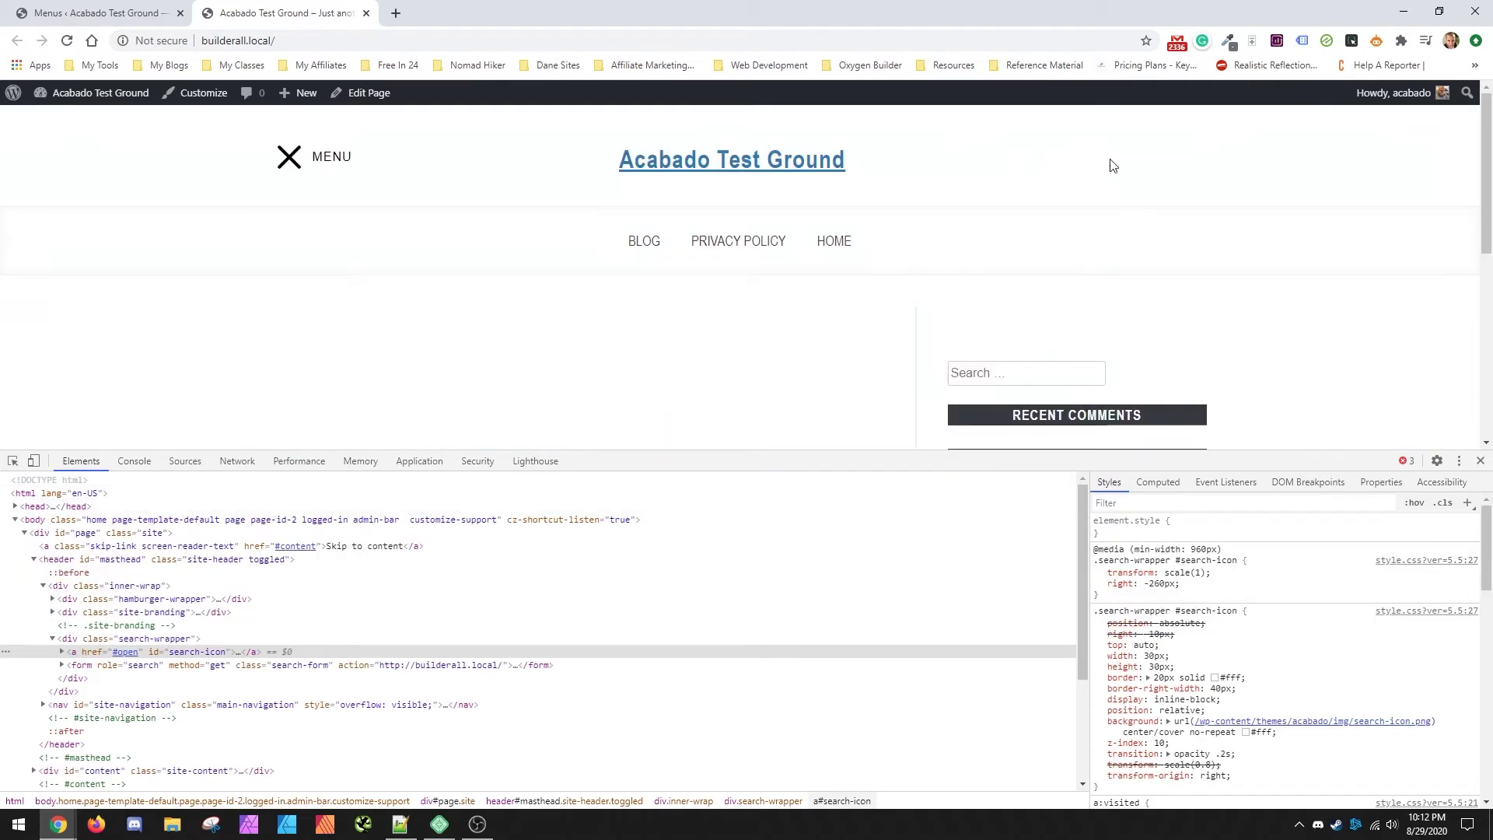
left_click(1191, 156)
left_click(1197, 158)
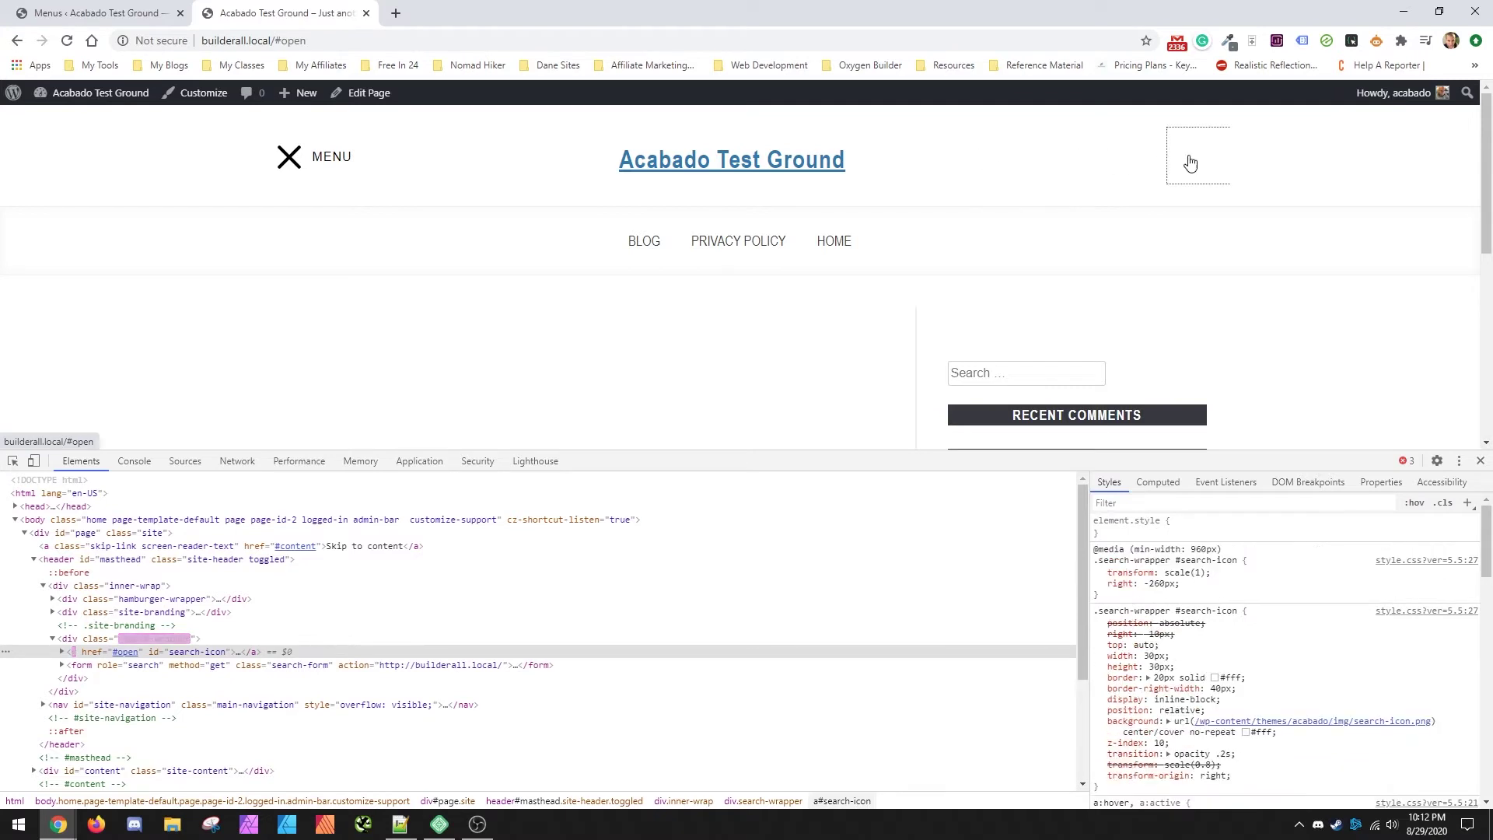
left_click(1069, 156)
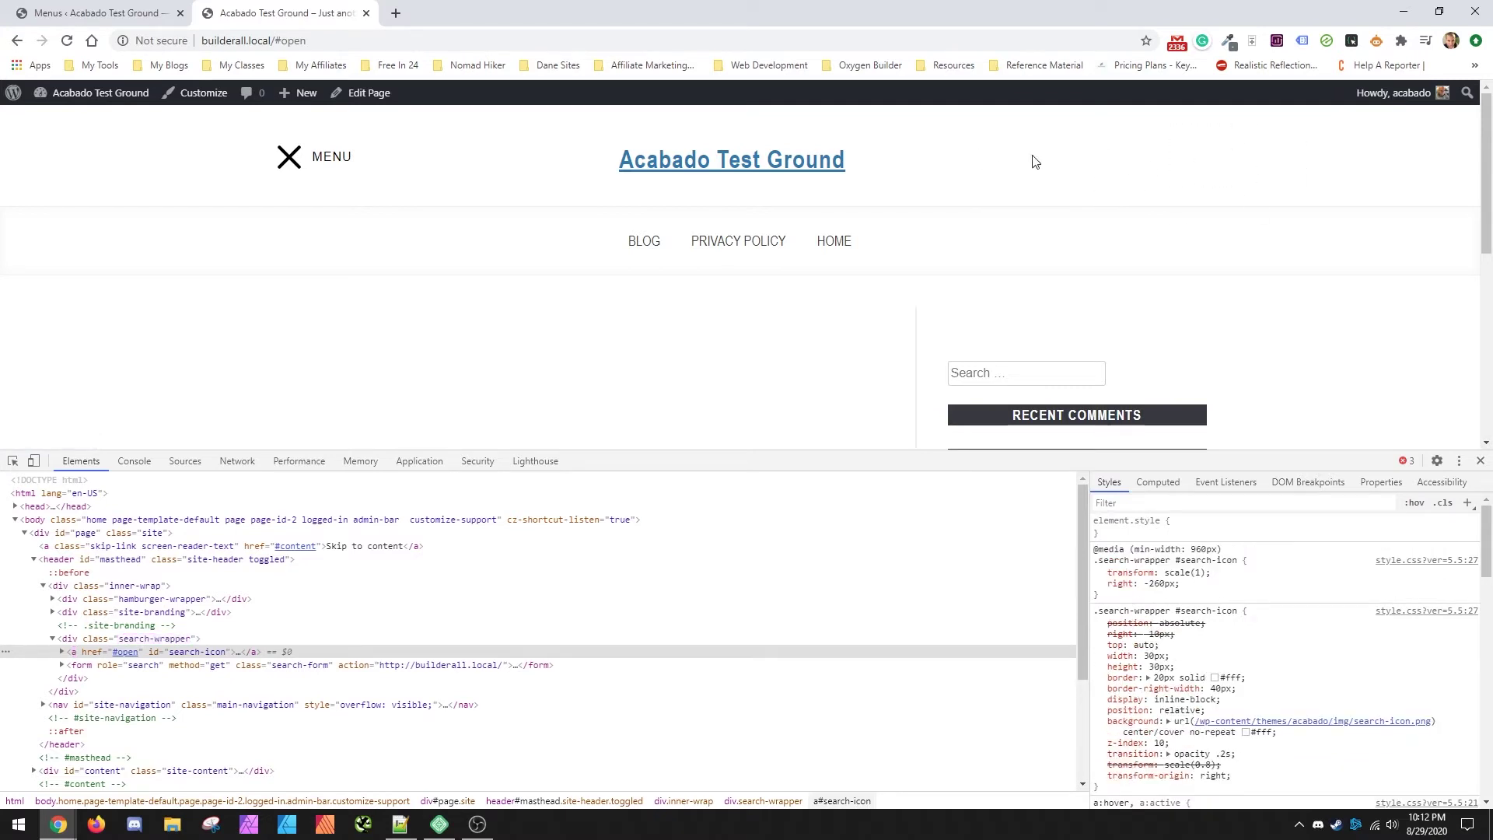
left_click(1480, 460)
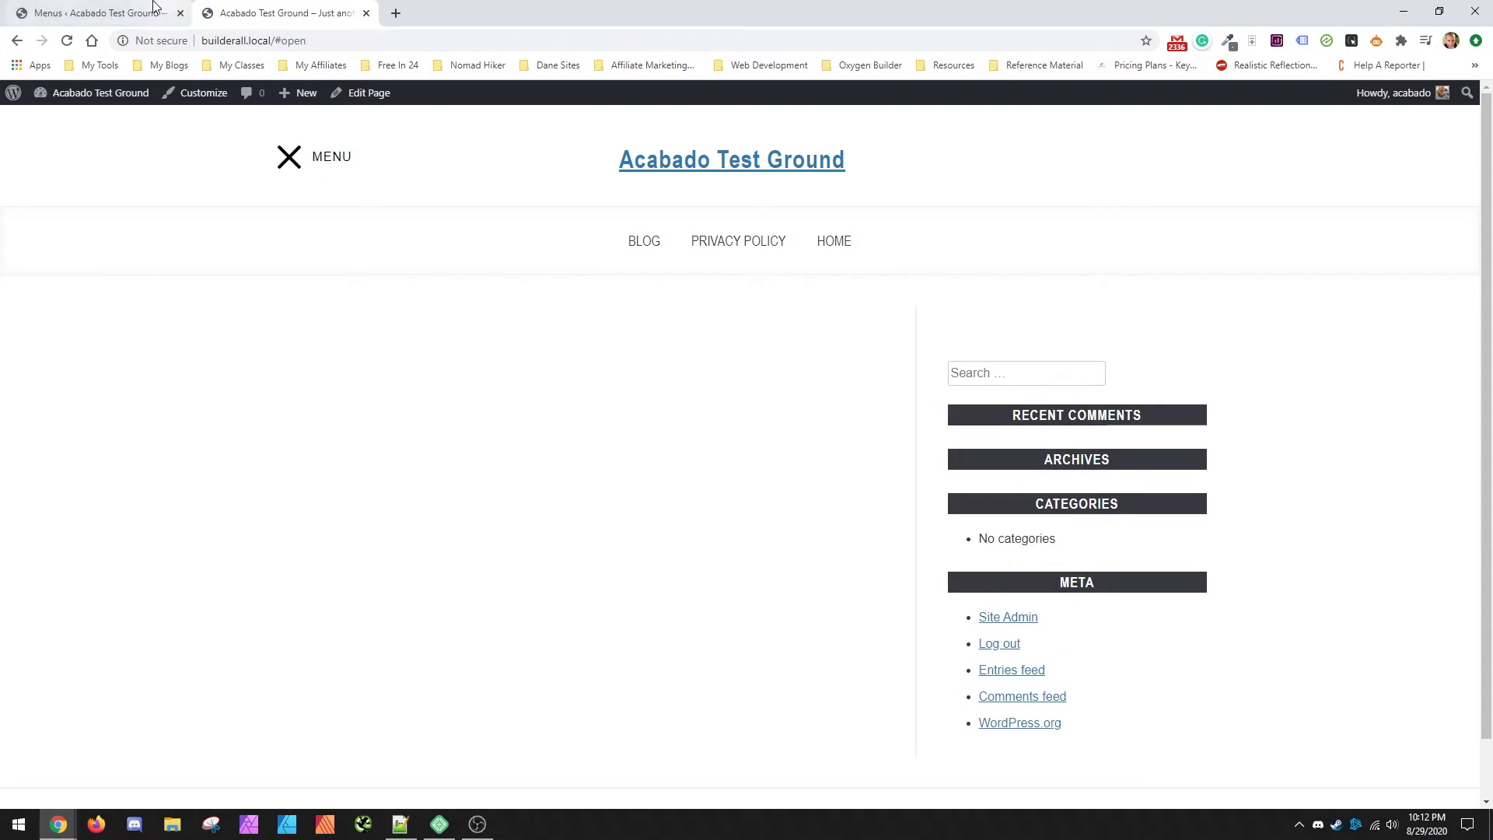
Show Plugins > Installed Plugins and highlight the File Manager Advanced entry
left_click(113, 11)
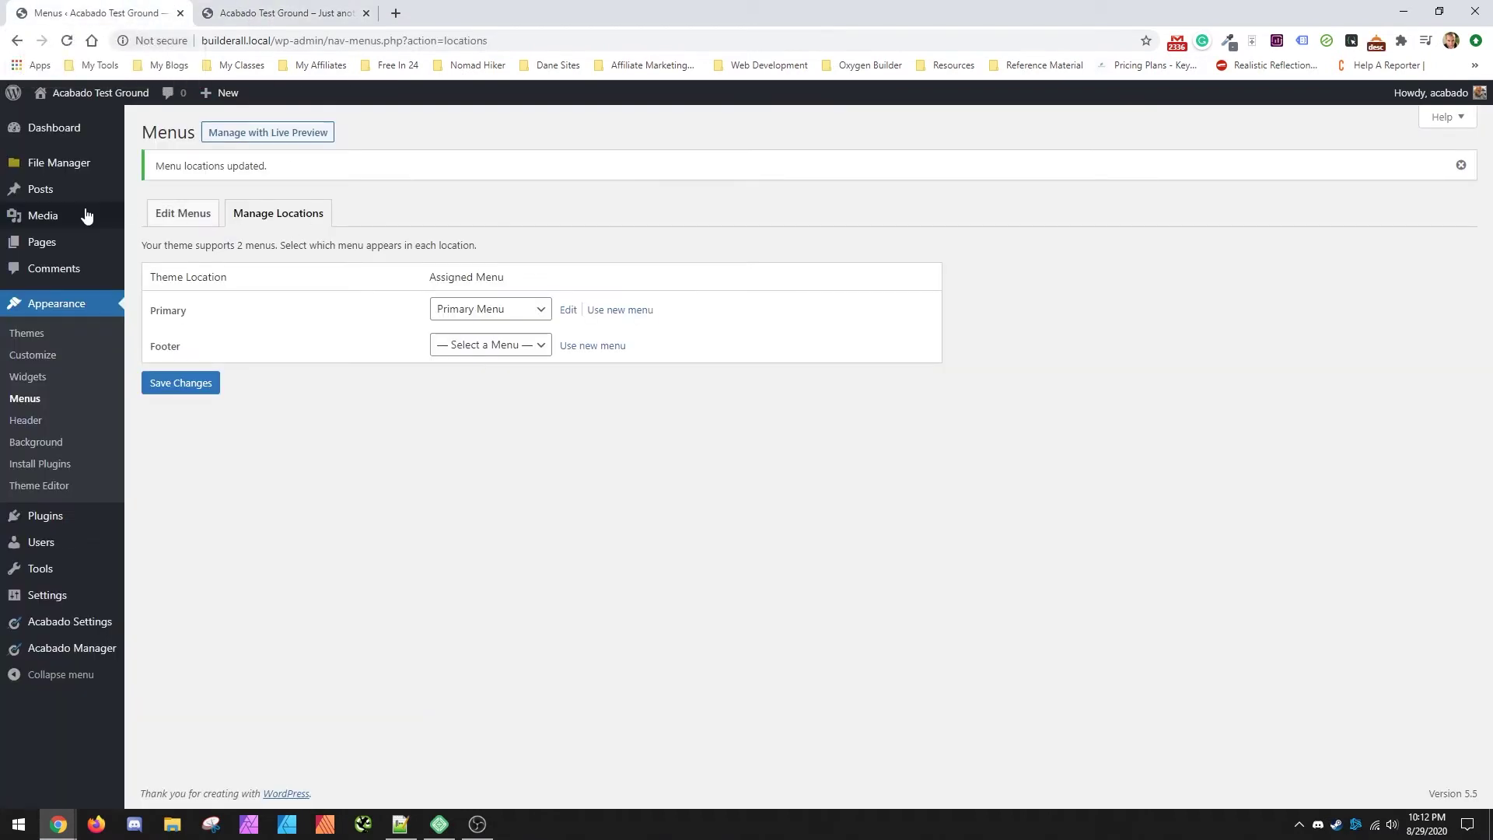
mouse_move(69, 520)
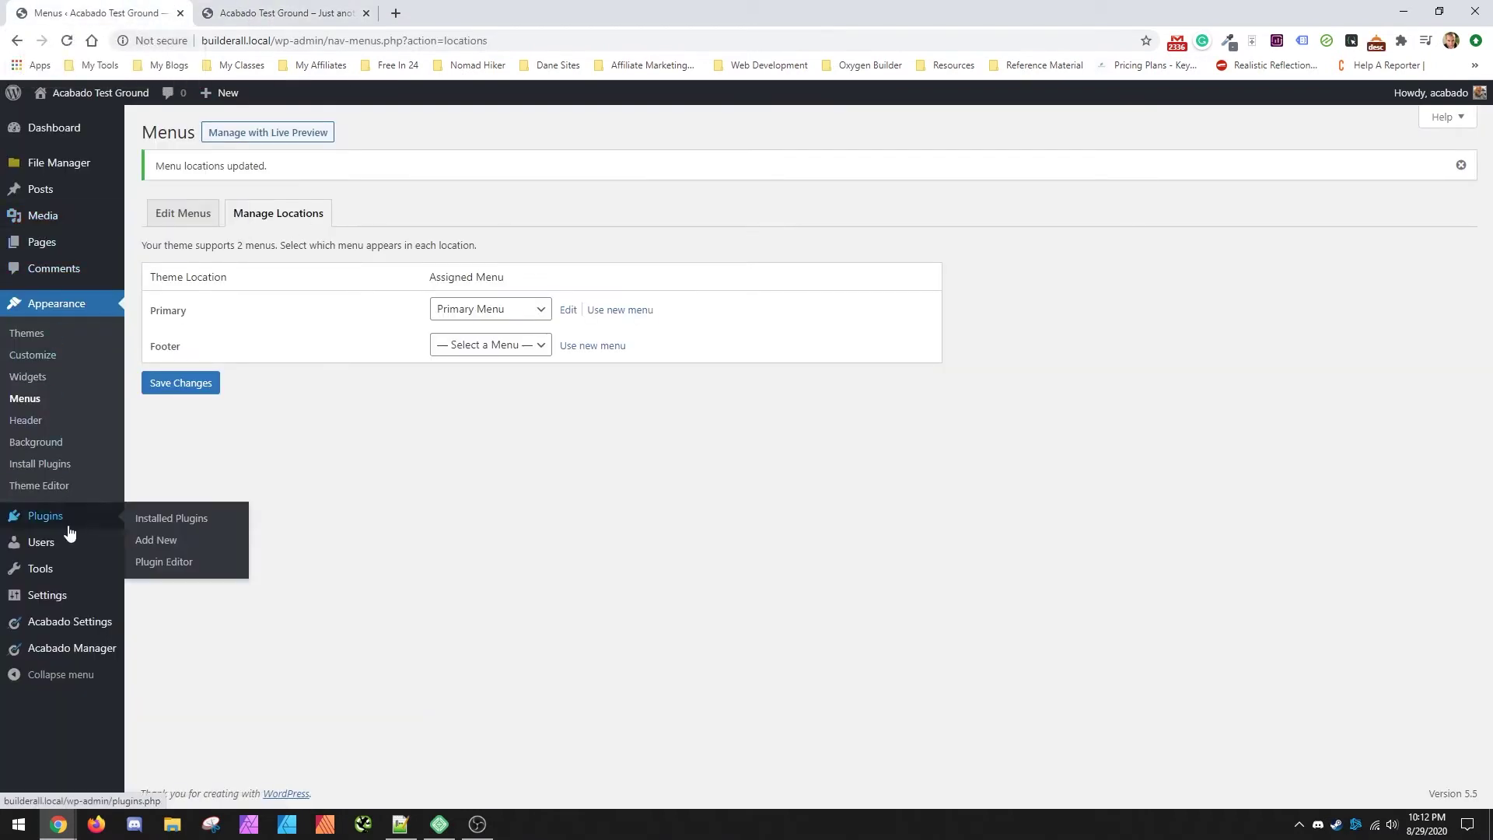
left_click(148, 528)
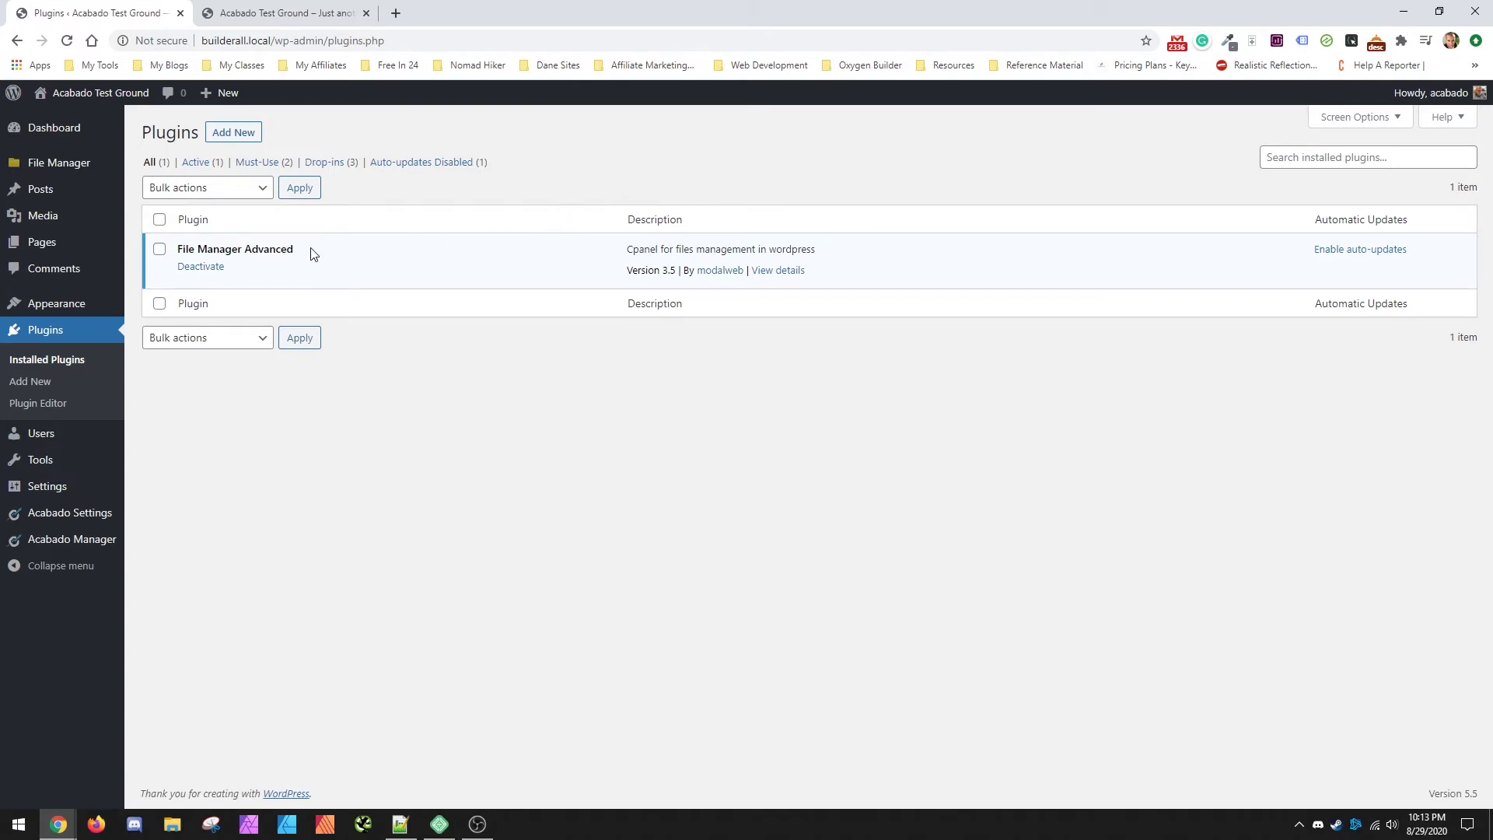
left_click_drag(313, 254, 180, 251)
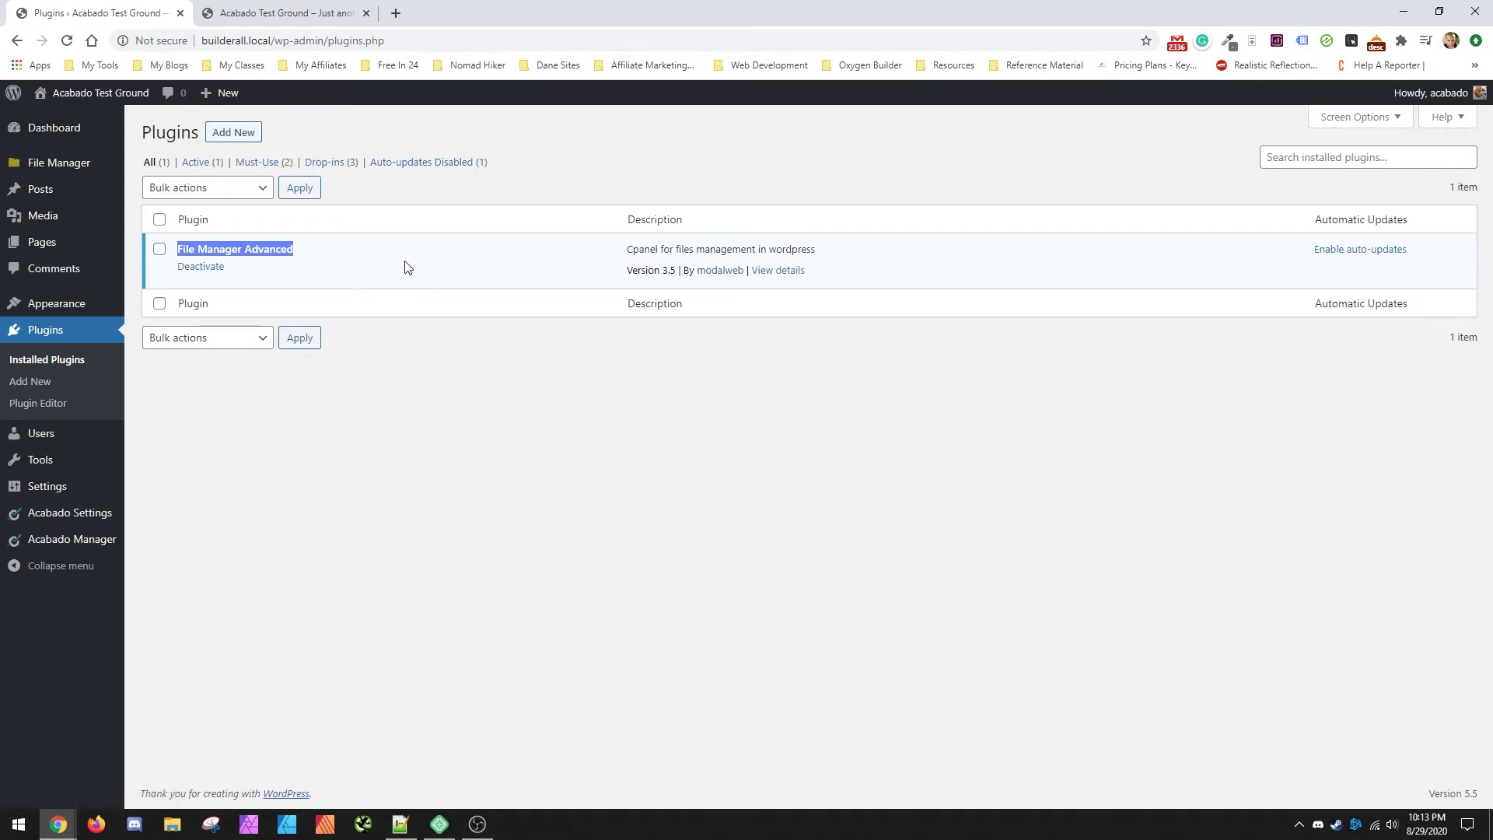
left_click(74, 165)
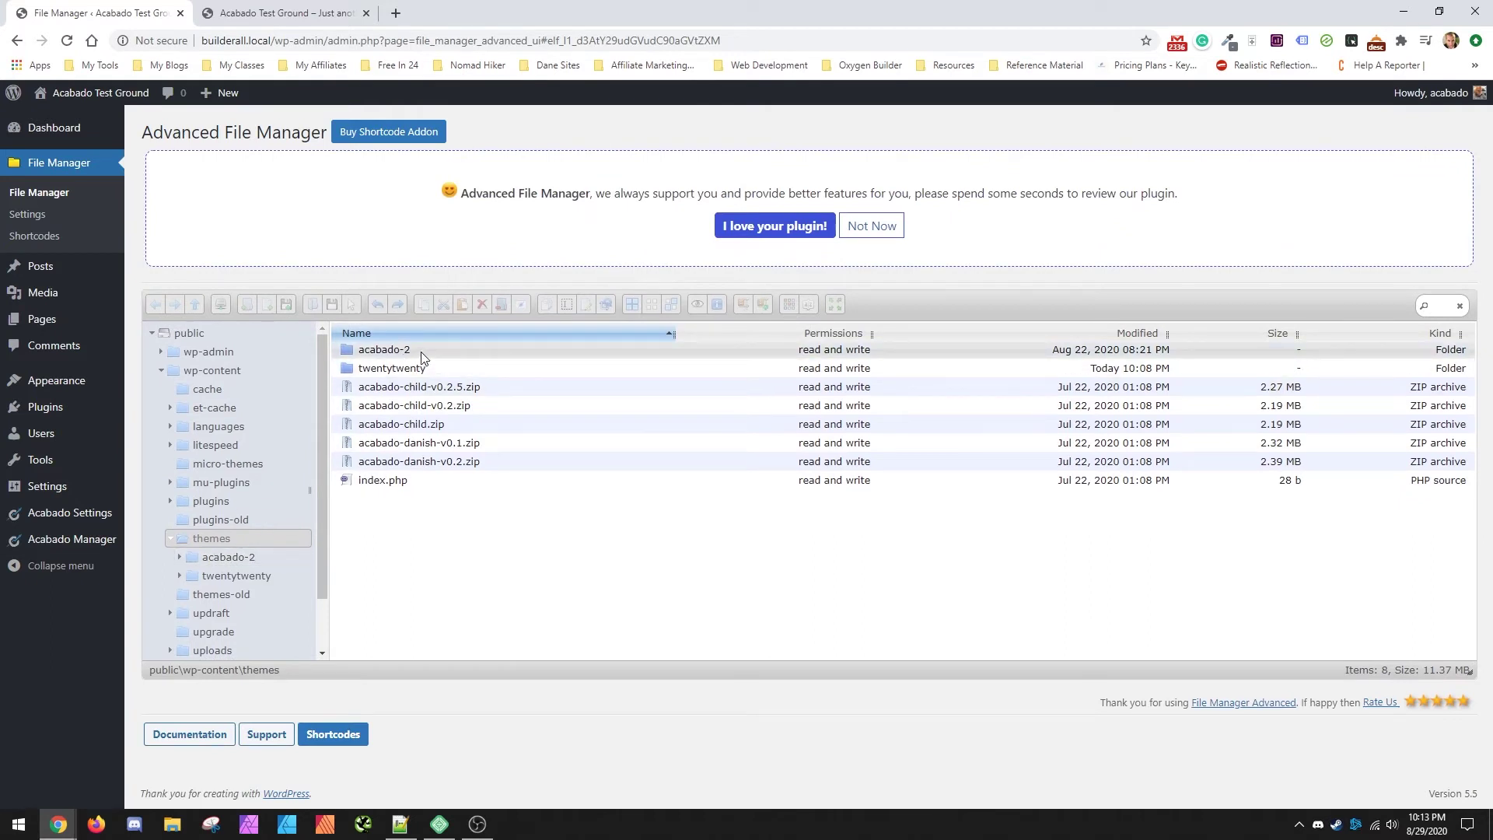
Select the acabado-2 folder in wp-content/themes, start a rename, then cancel it
left_click(424, 353)
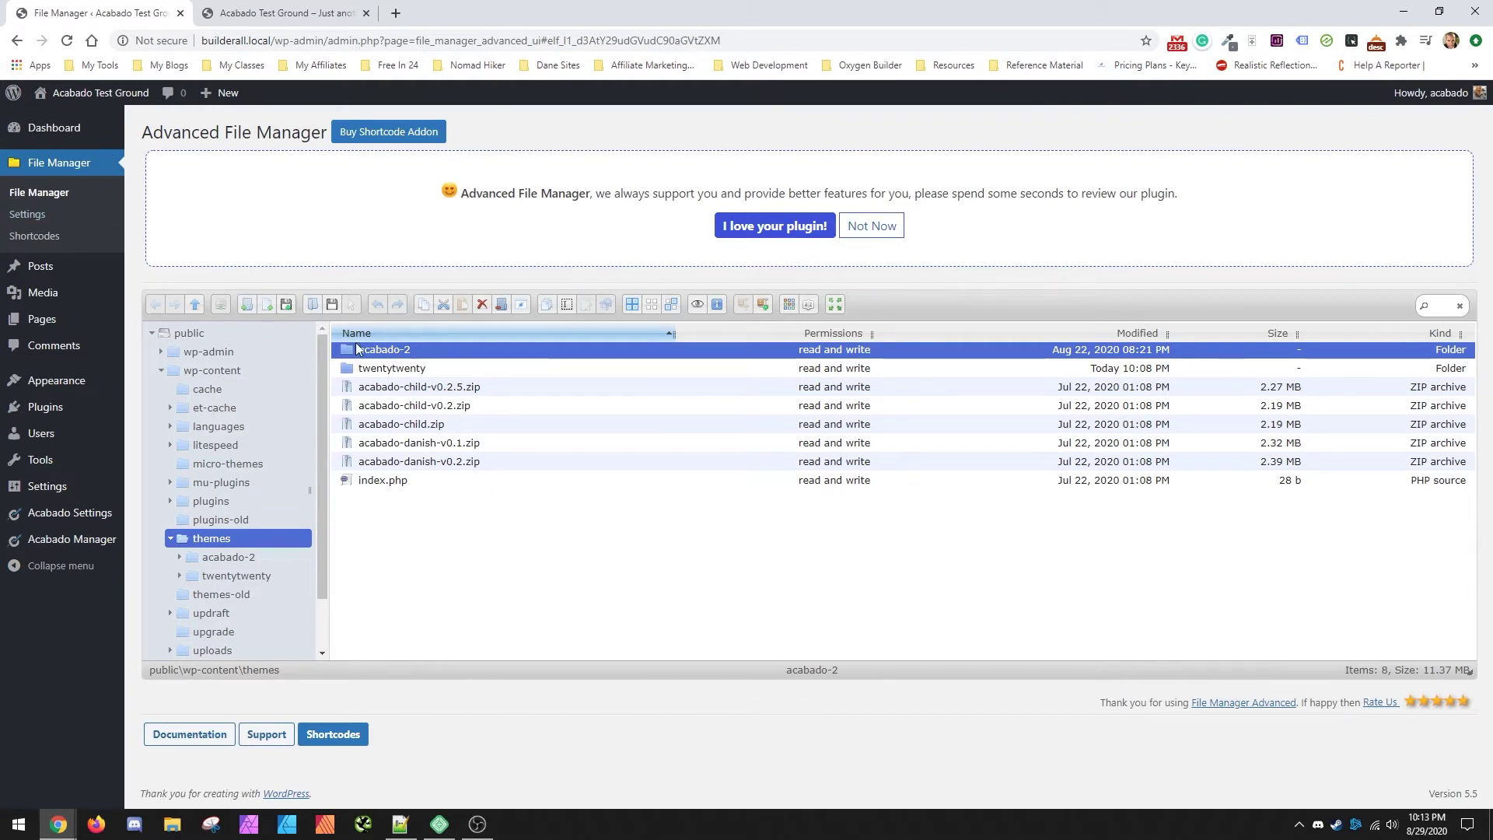
right_click(424, 356)
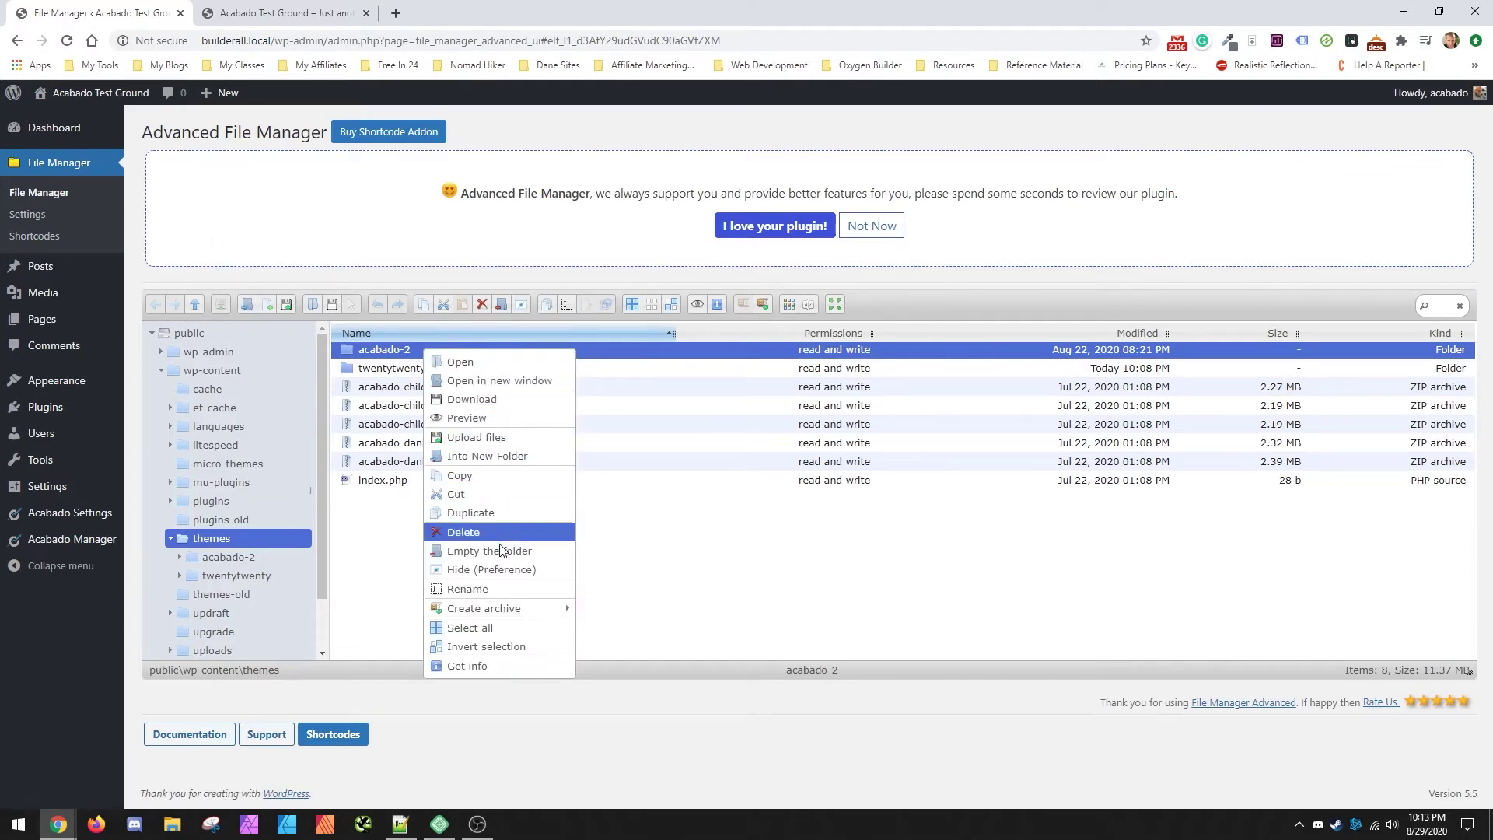
left_click(498, 588)
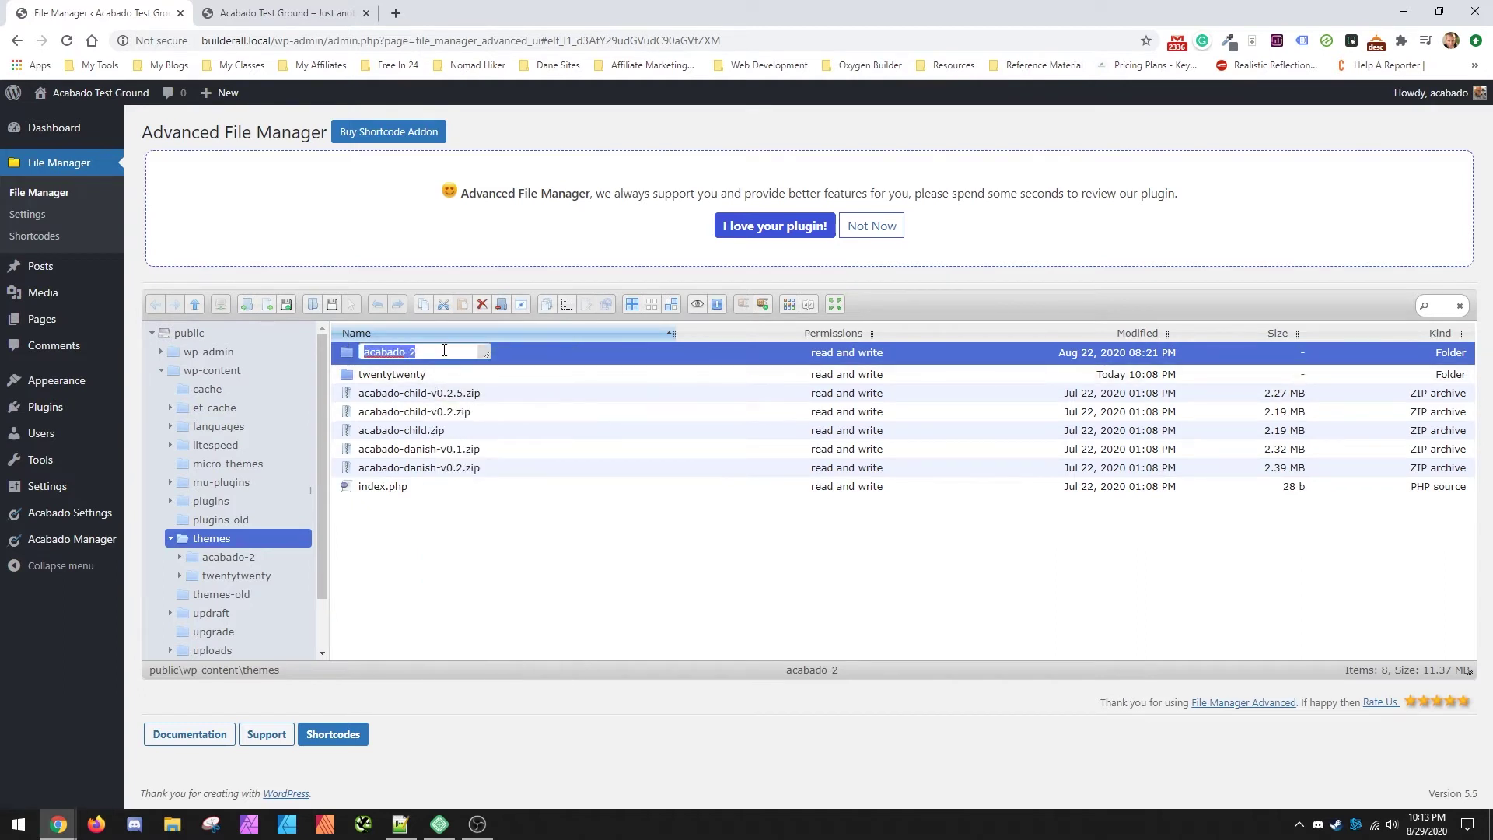
left_click(516, 543)
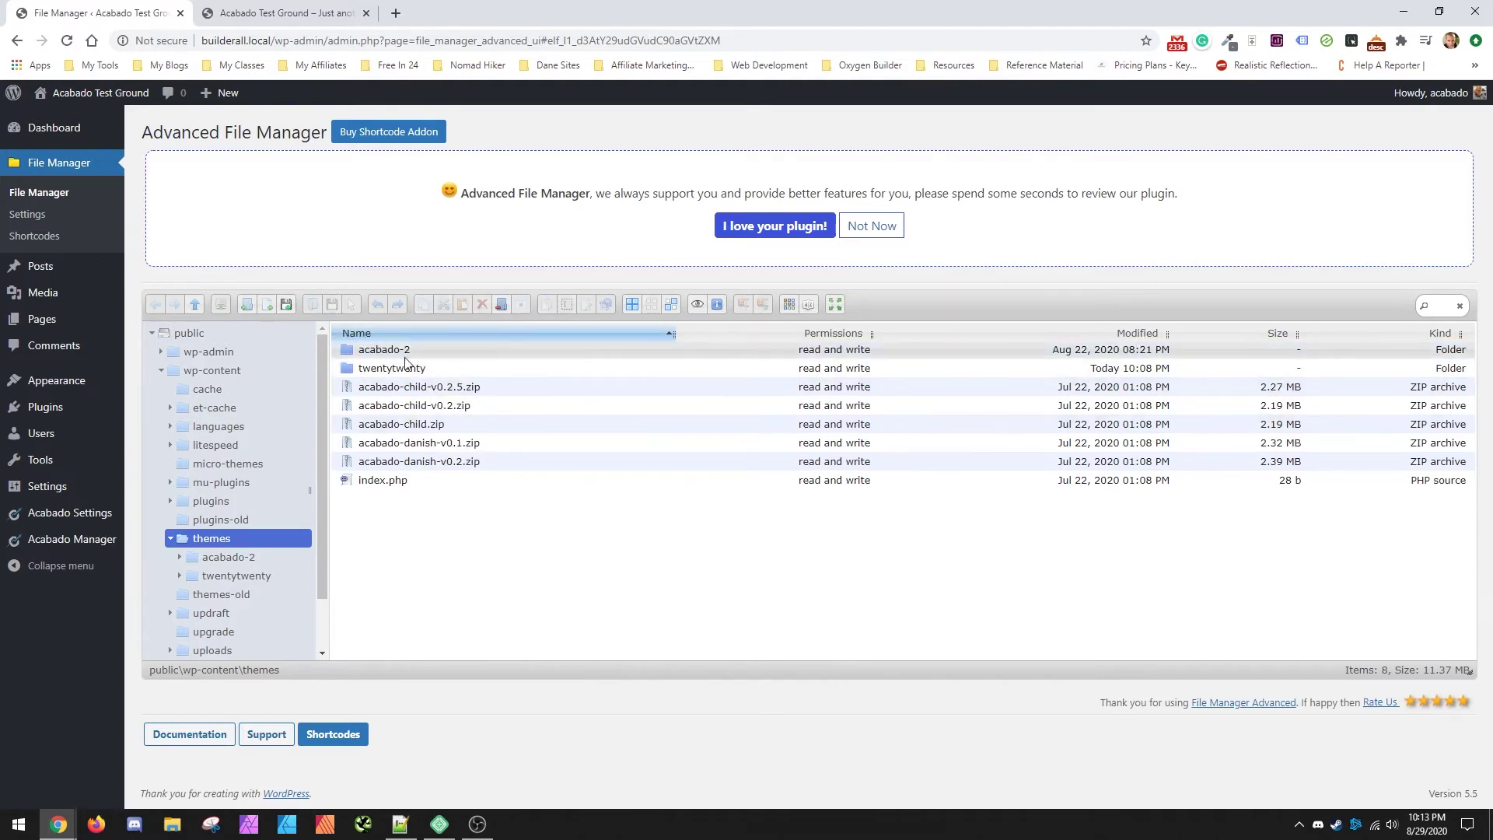
Activate the Twenty Twenty theme from Appearance > Themes
mouse_move(78, 383)
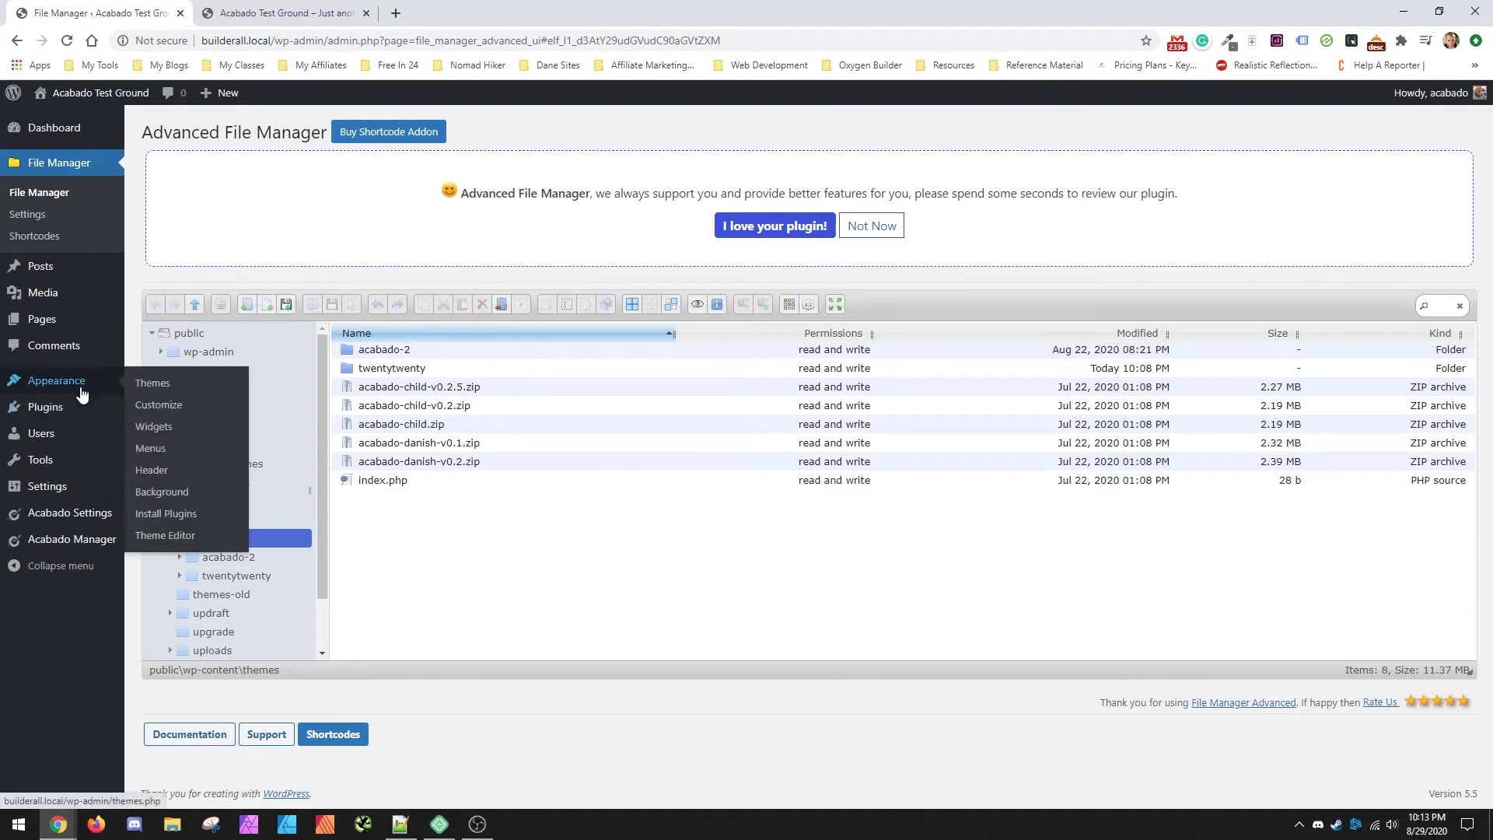
left_click(159, 382)
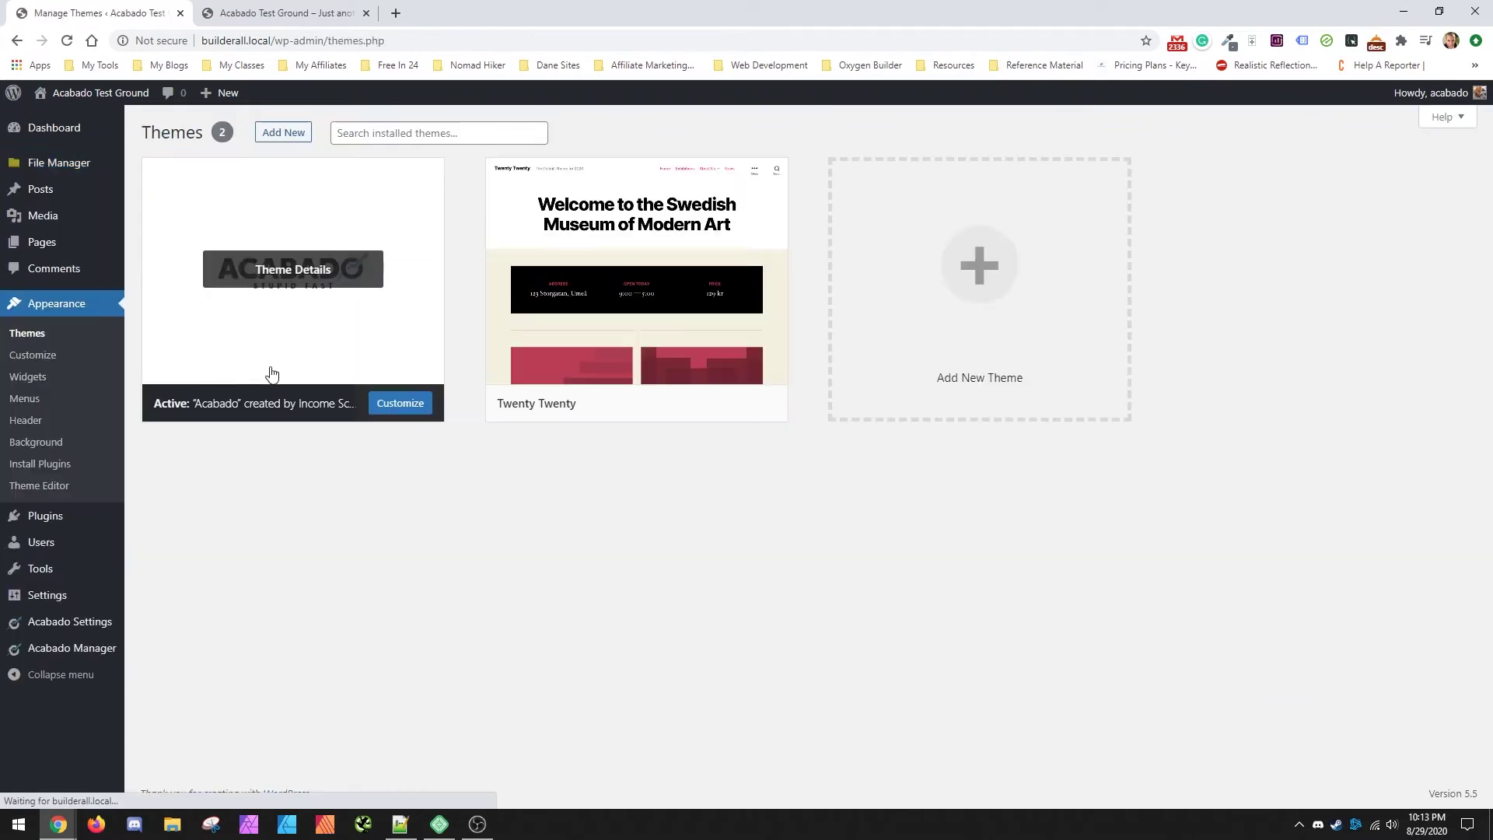
left_click(666, 403)
mouse_move(622, 319)
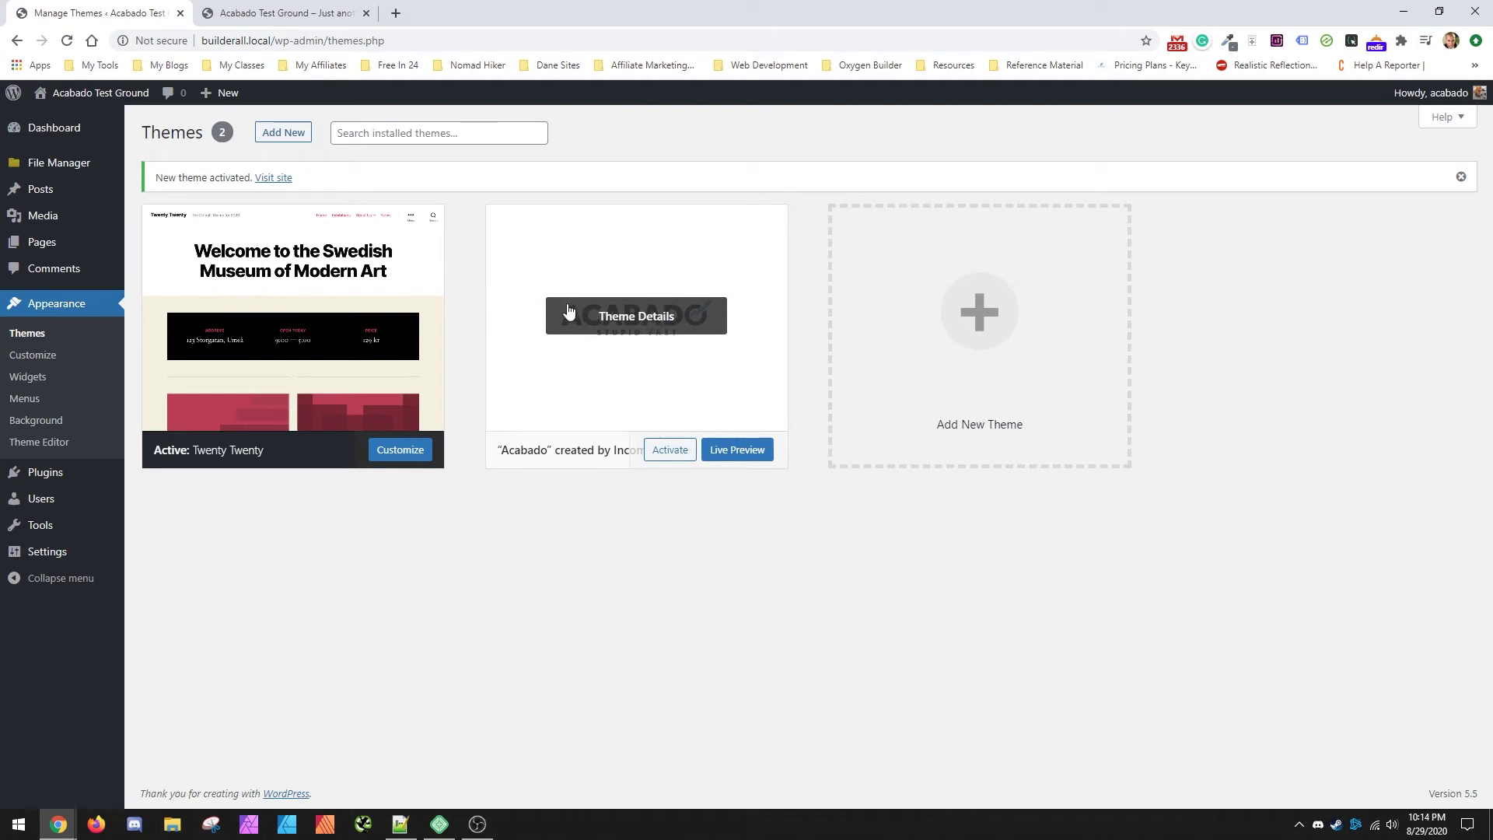
mouse_move(86, 194)
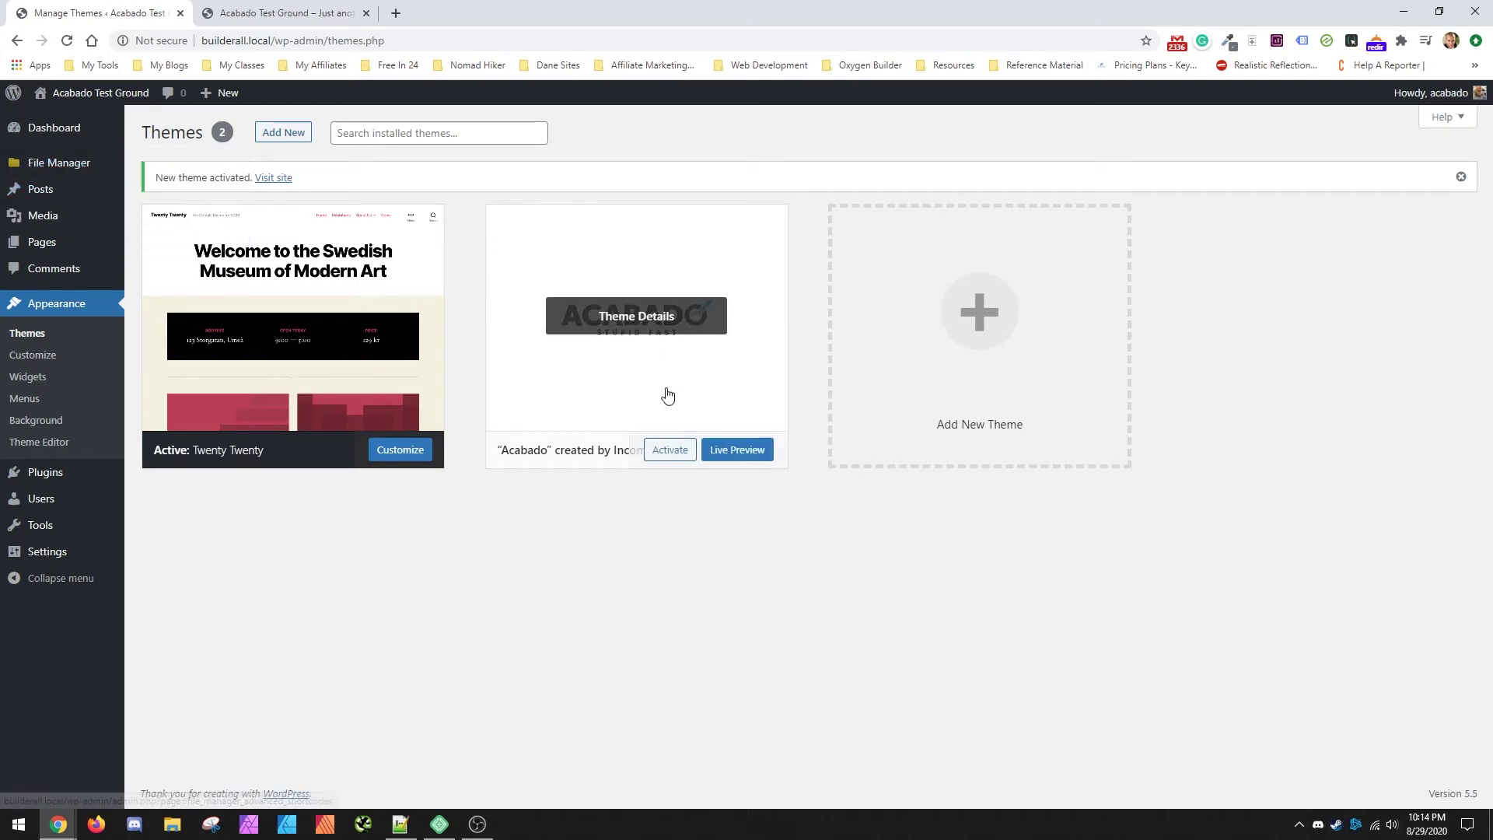
mouse_move(353, 304)
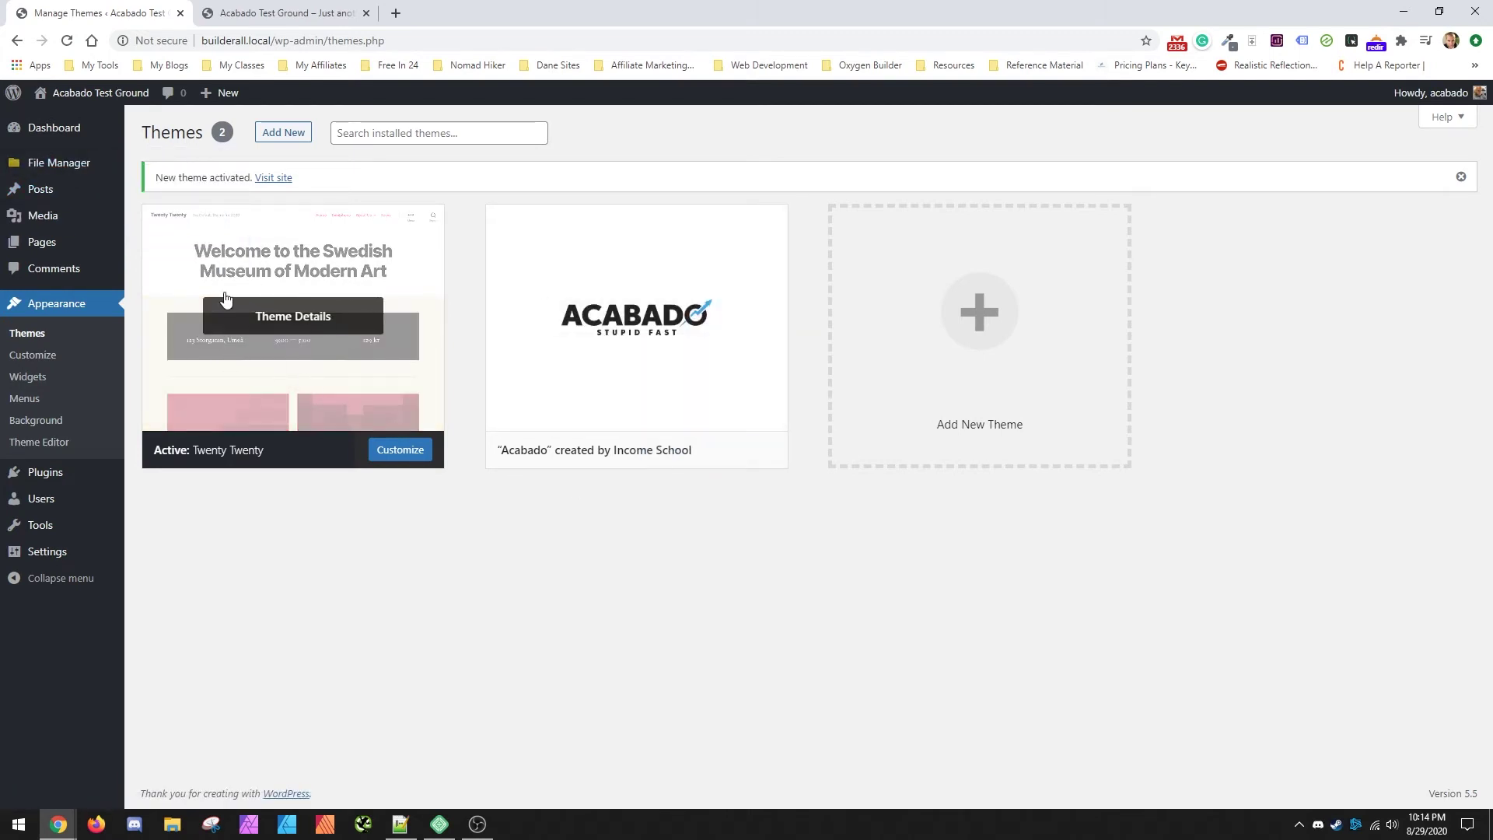
Open the site's front page in a new browser tab
right_click(62, 121)
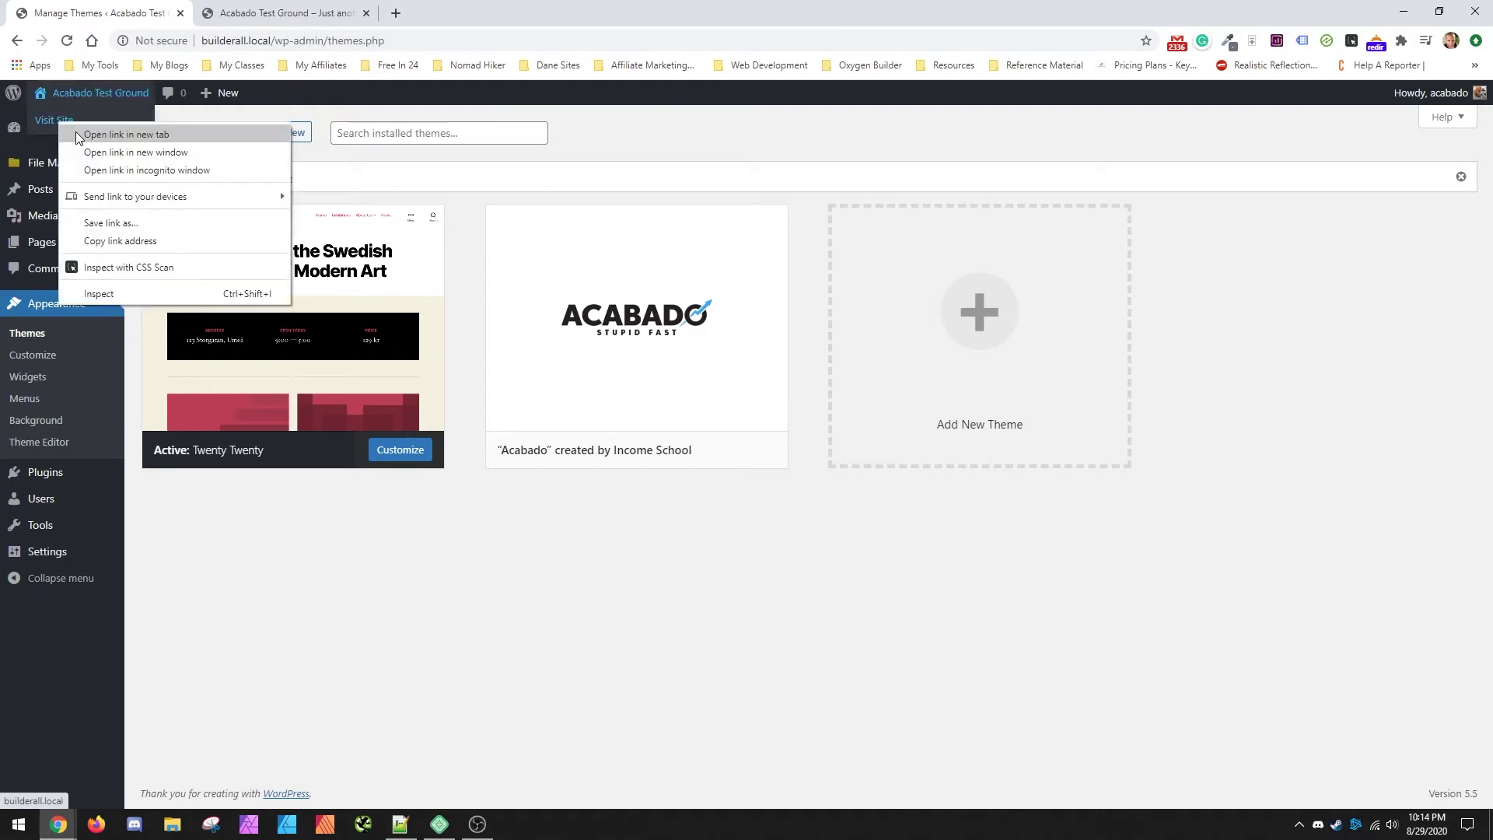
left_click(76, 132)
left_click(467, 13)
Rename the acabado-2 theme folder to acabado in the file manager
key("ctrl+1")
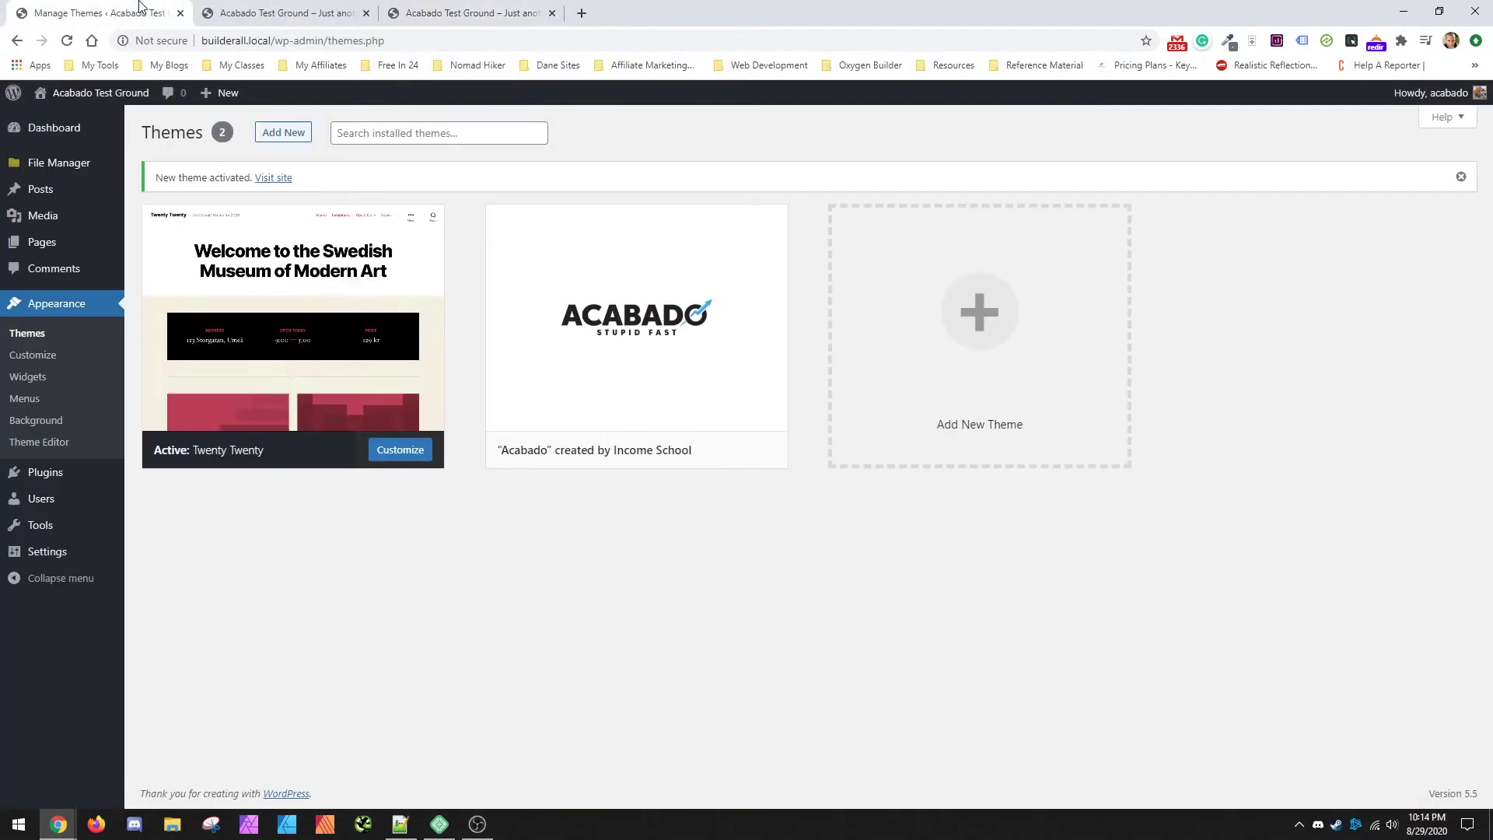
mouse_move(64, 161)
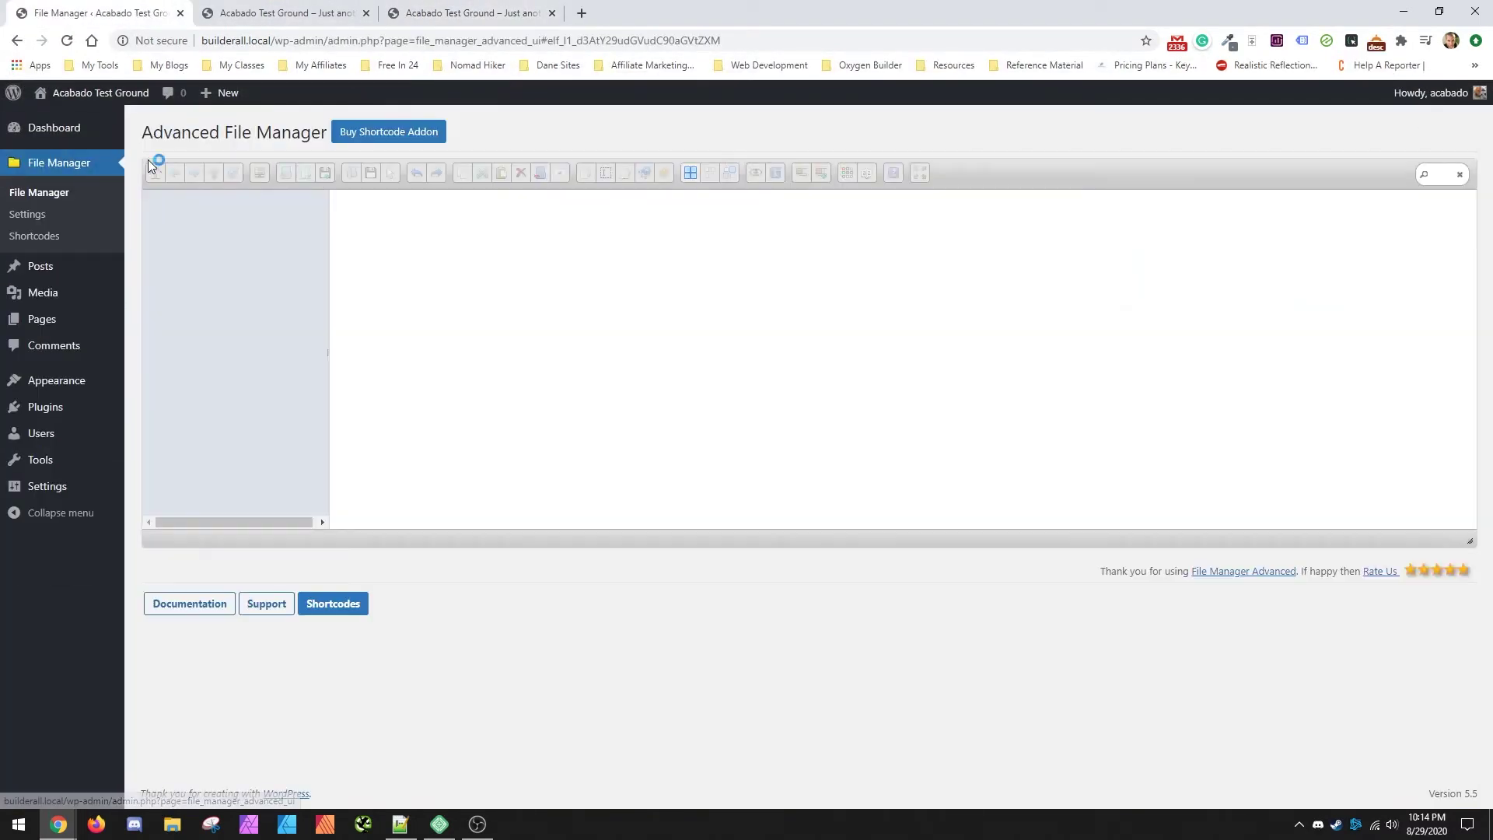
right_click(389, 225)
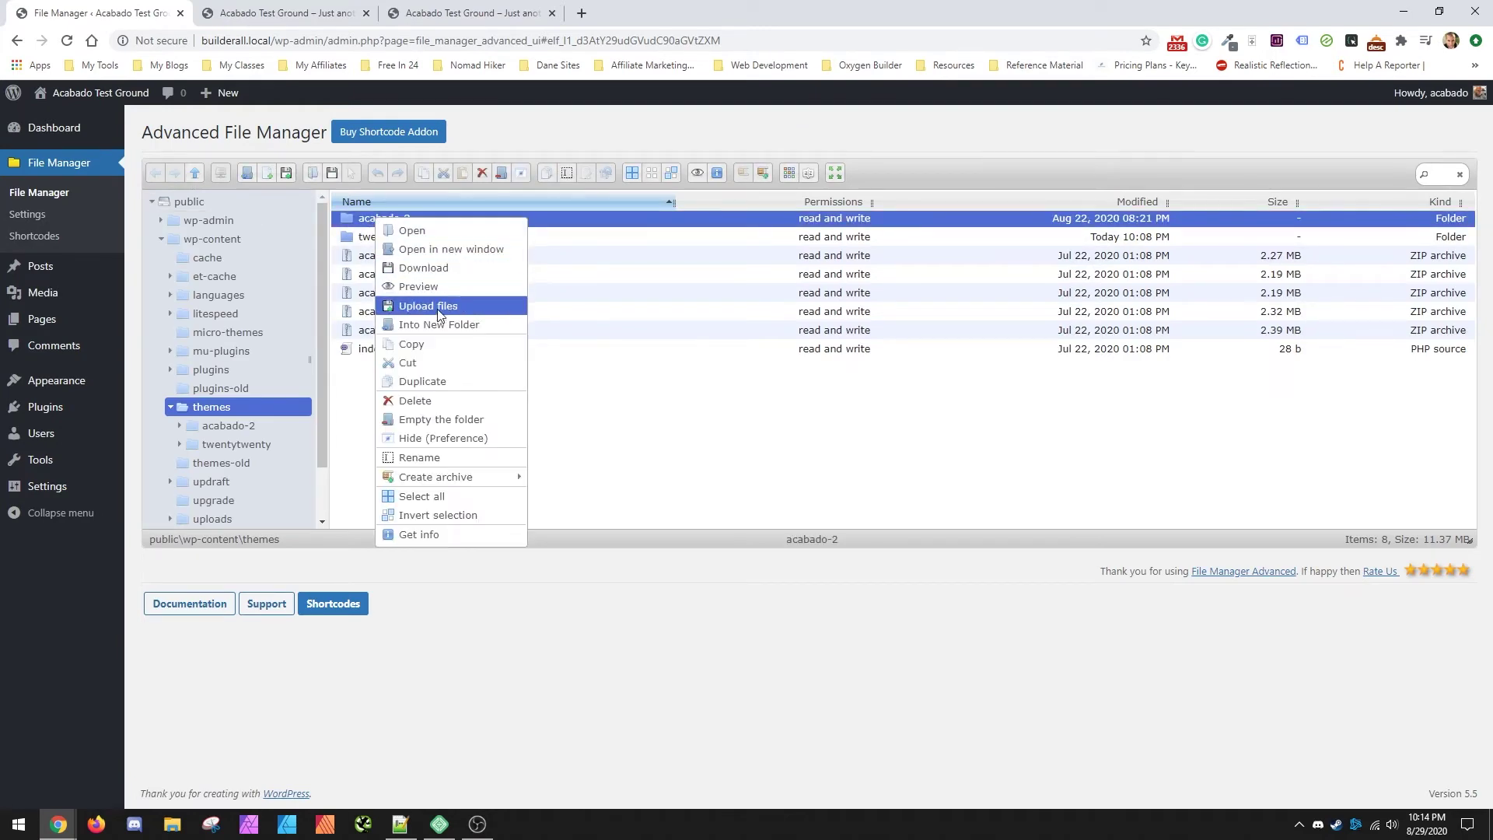
left_click(439, 458)
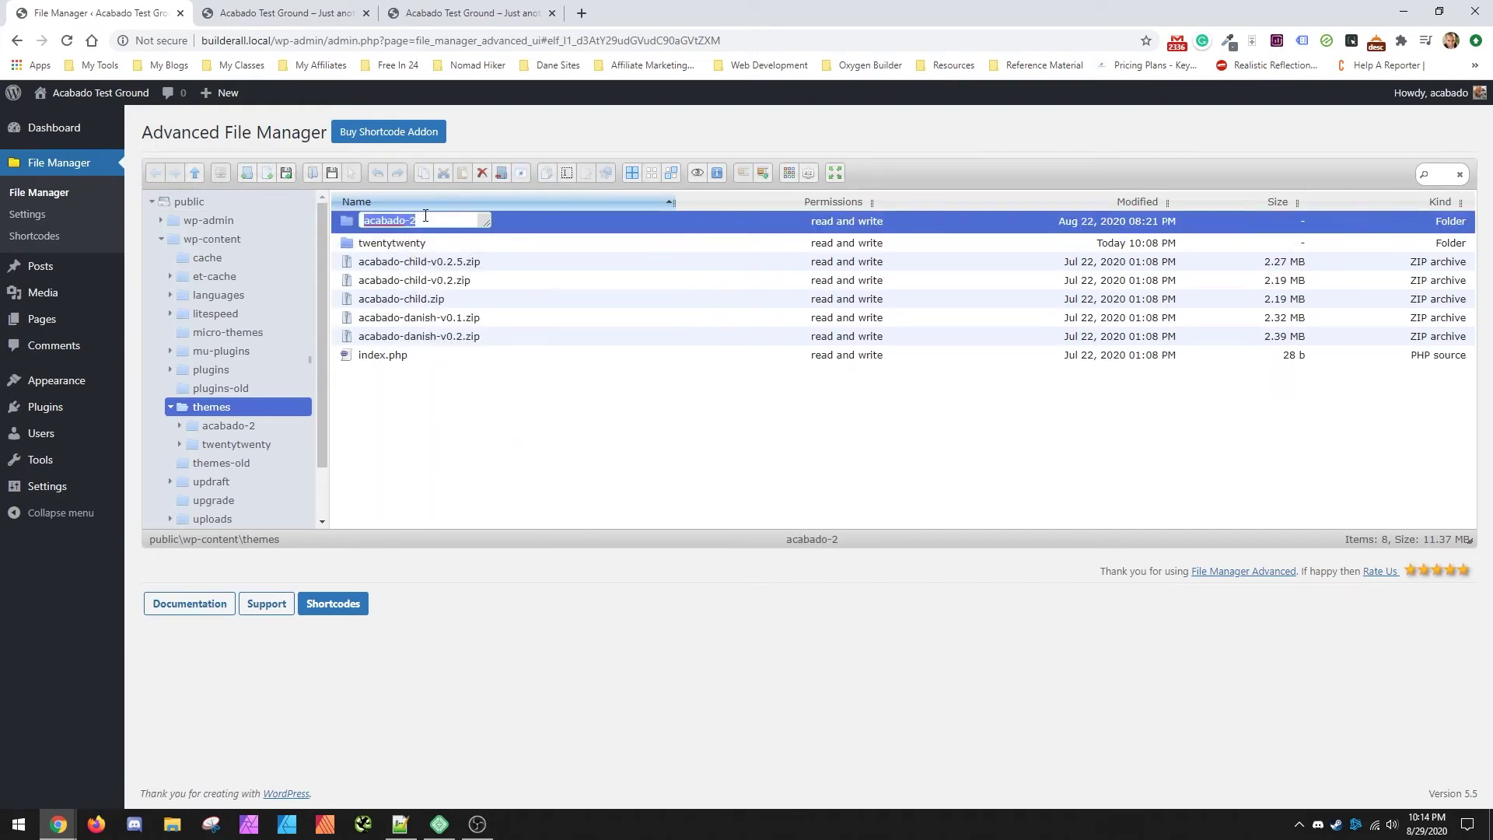
key("Right")
key("BackSpace")
key("BackSpace")
key("Return")
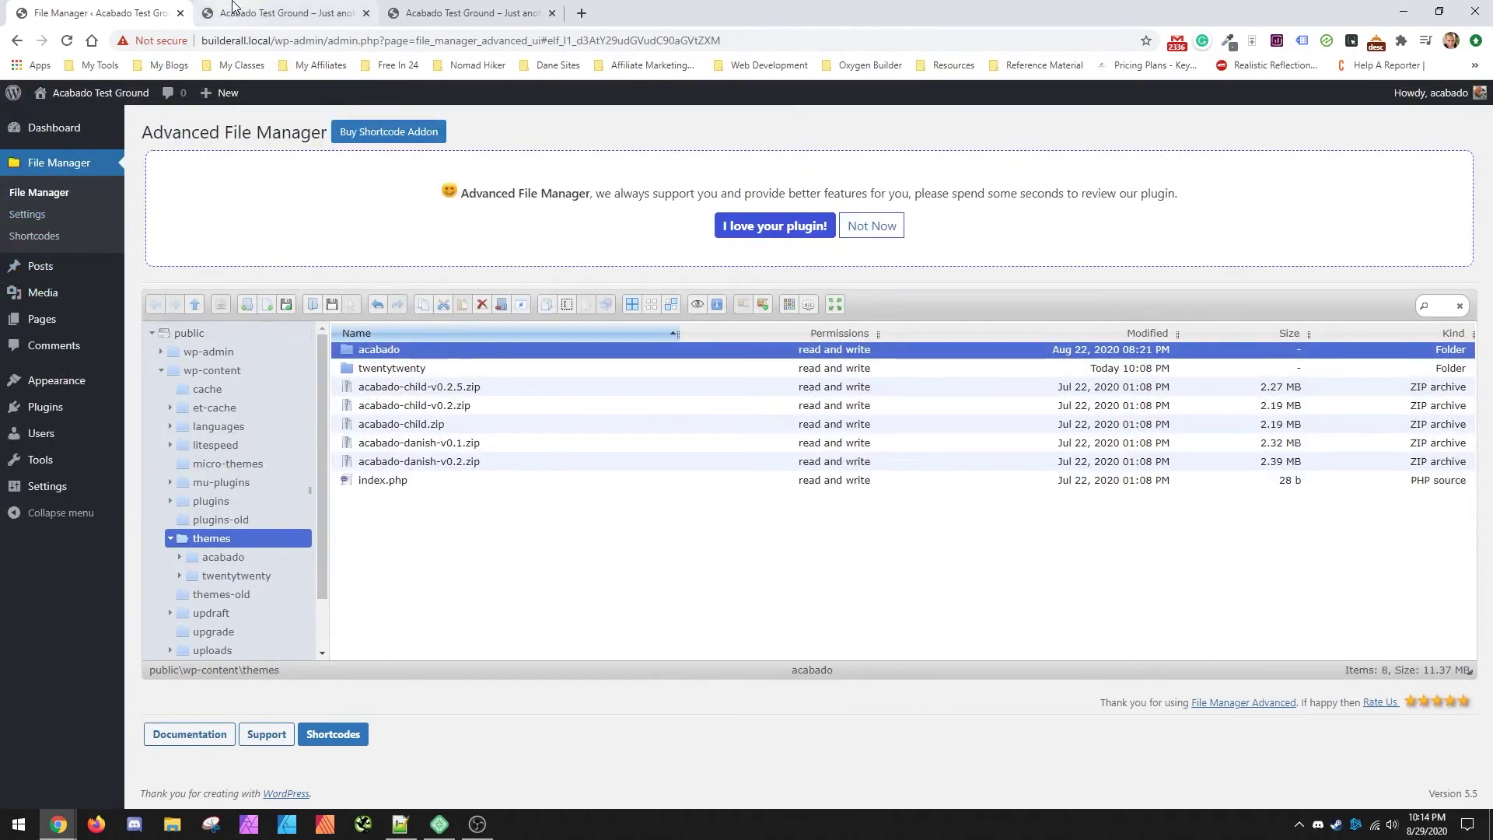
left_click(280, 13)
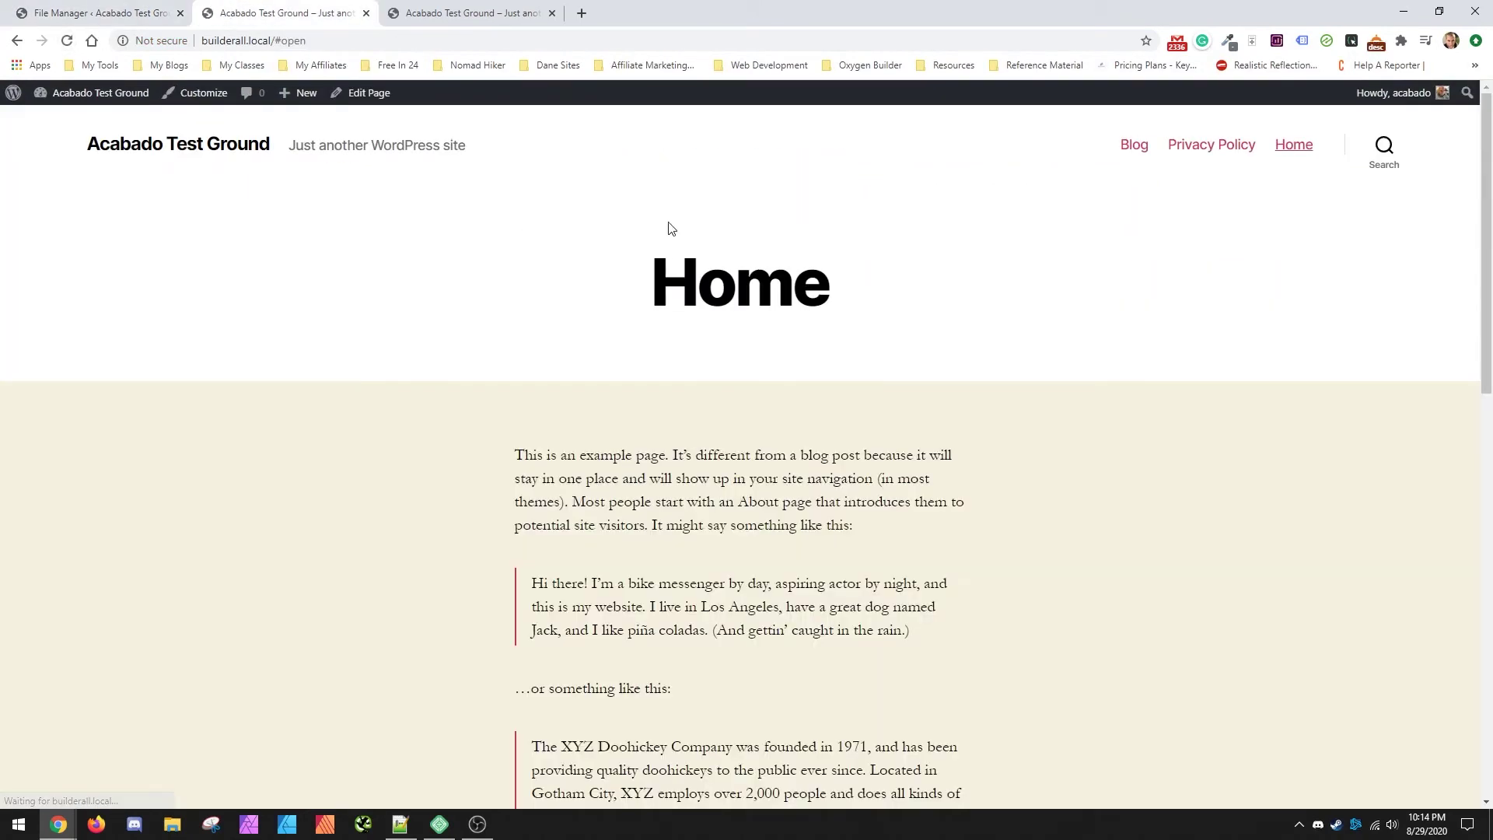
Activate the renamed Acabado theme and dismiss its recommended-plugins notice
left_click(466, 13)
left_click(552, 14)
left_click(68, 13)
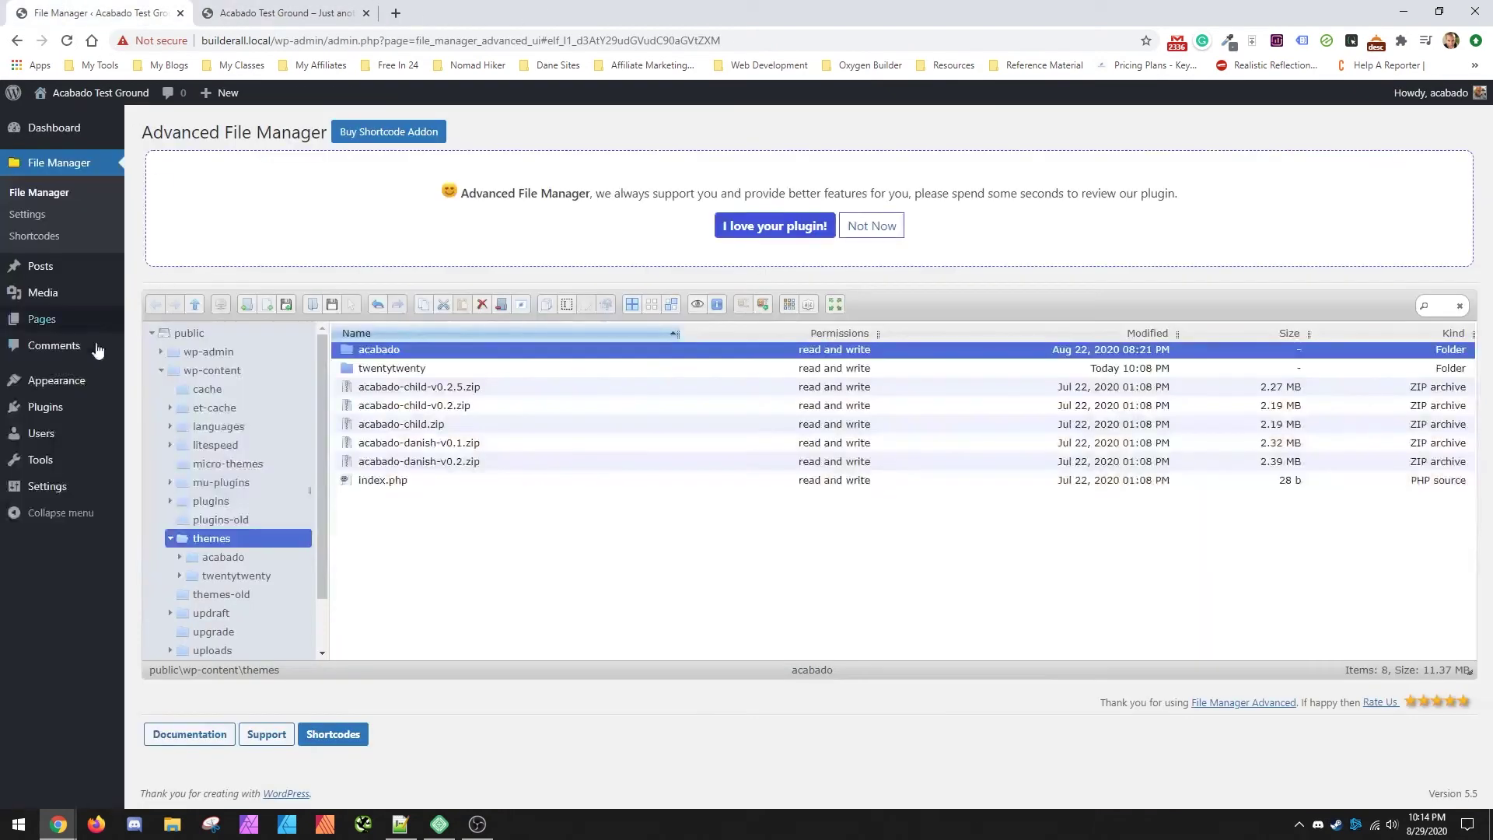
left_click(148, 383)
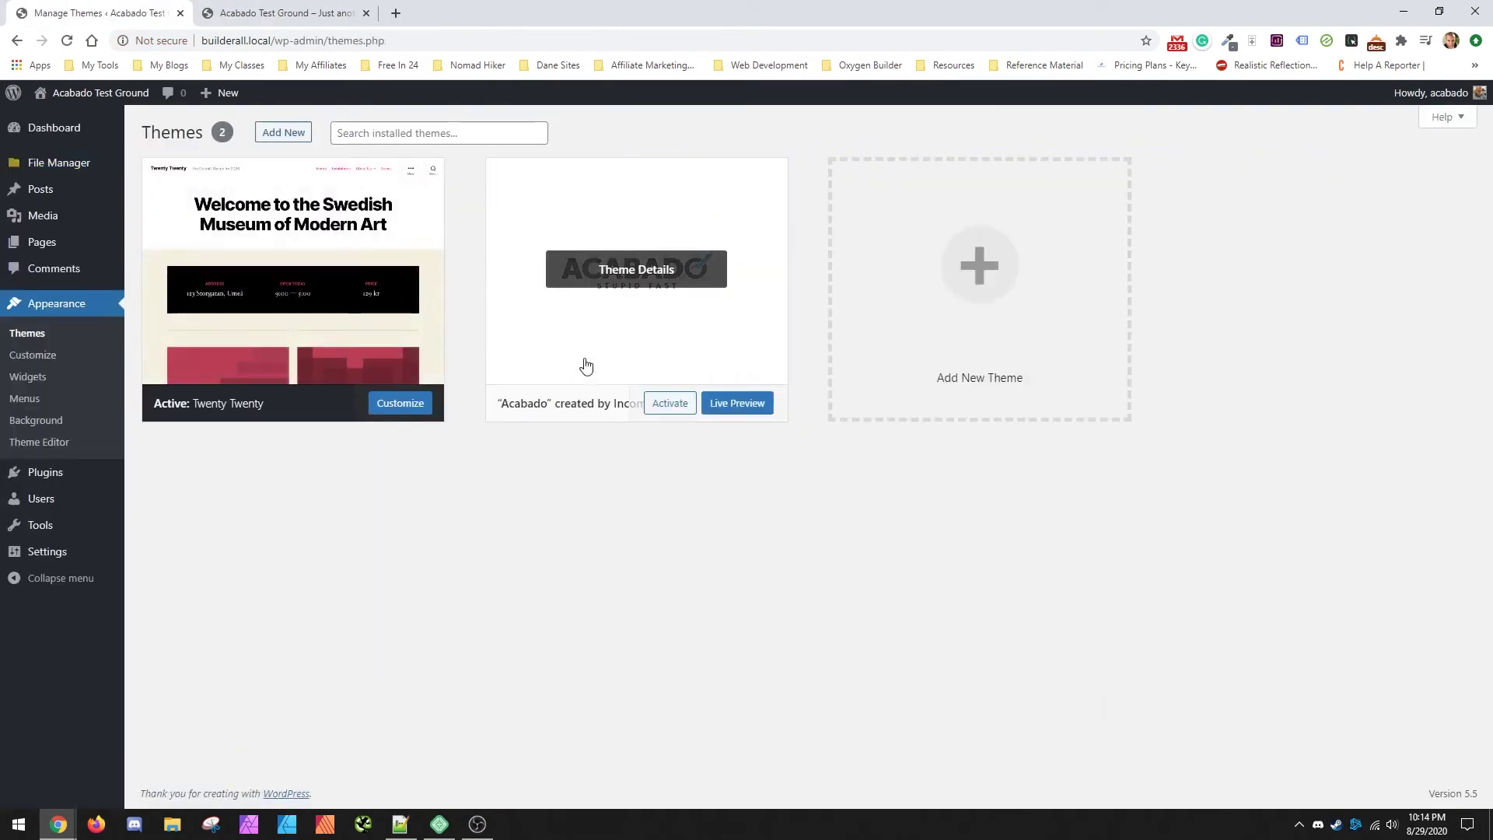
left_click(661, 403)
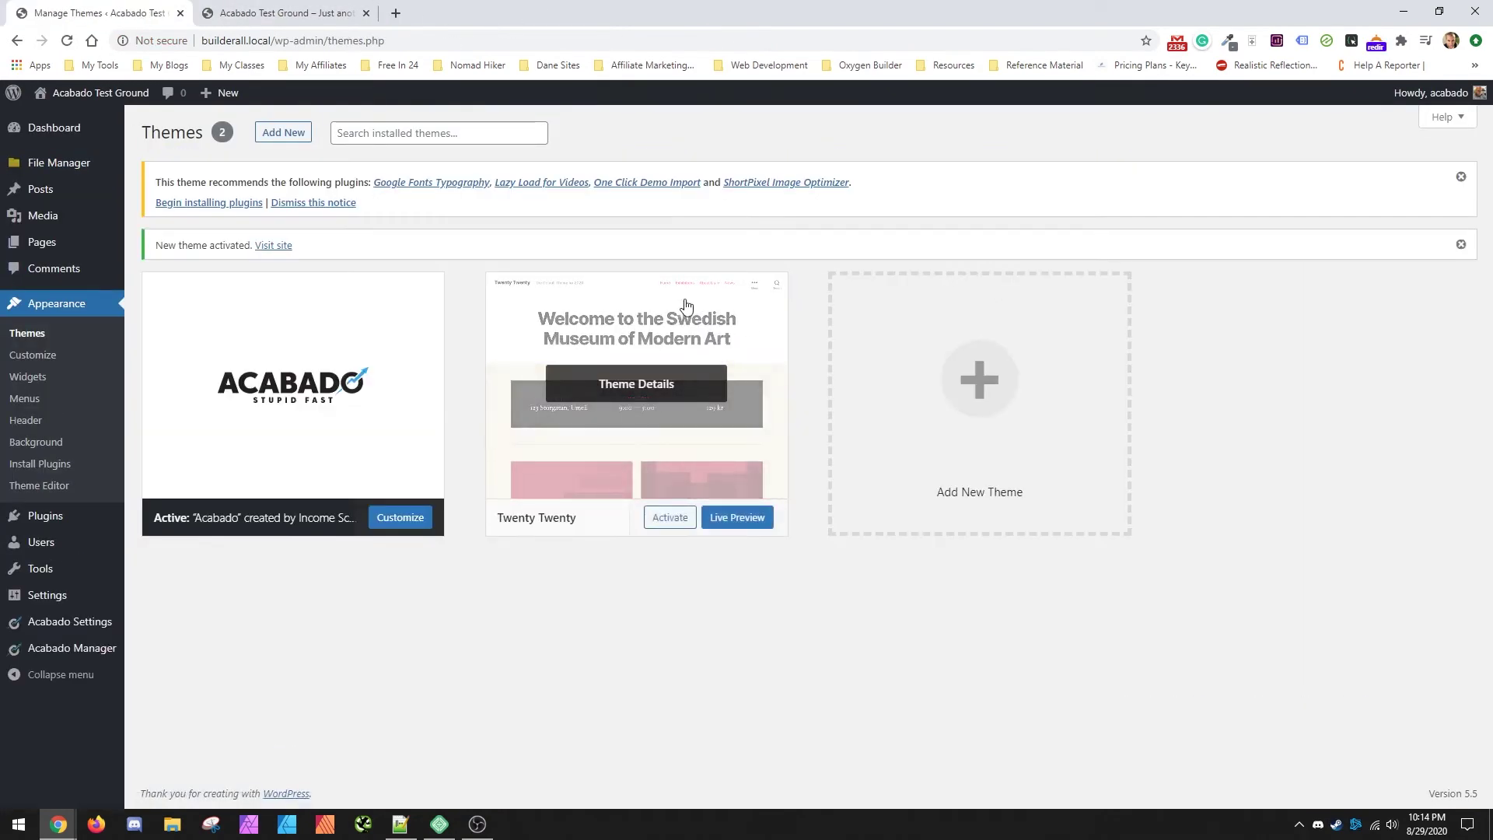
left_click(302, 206)
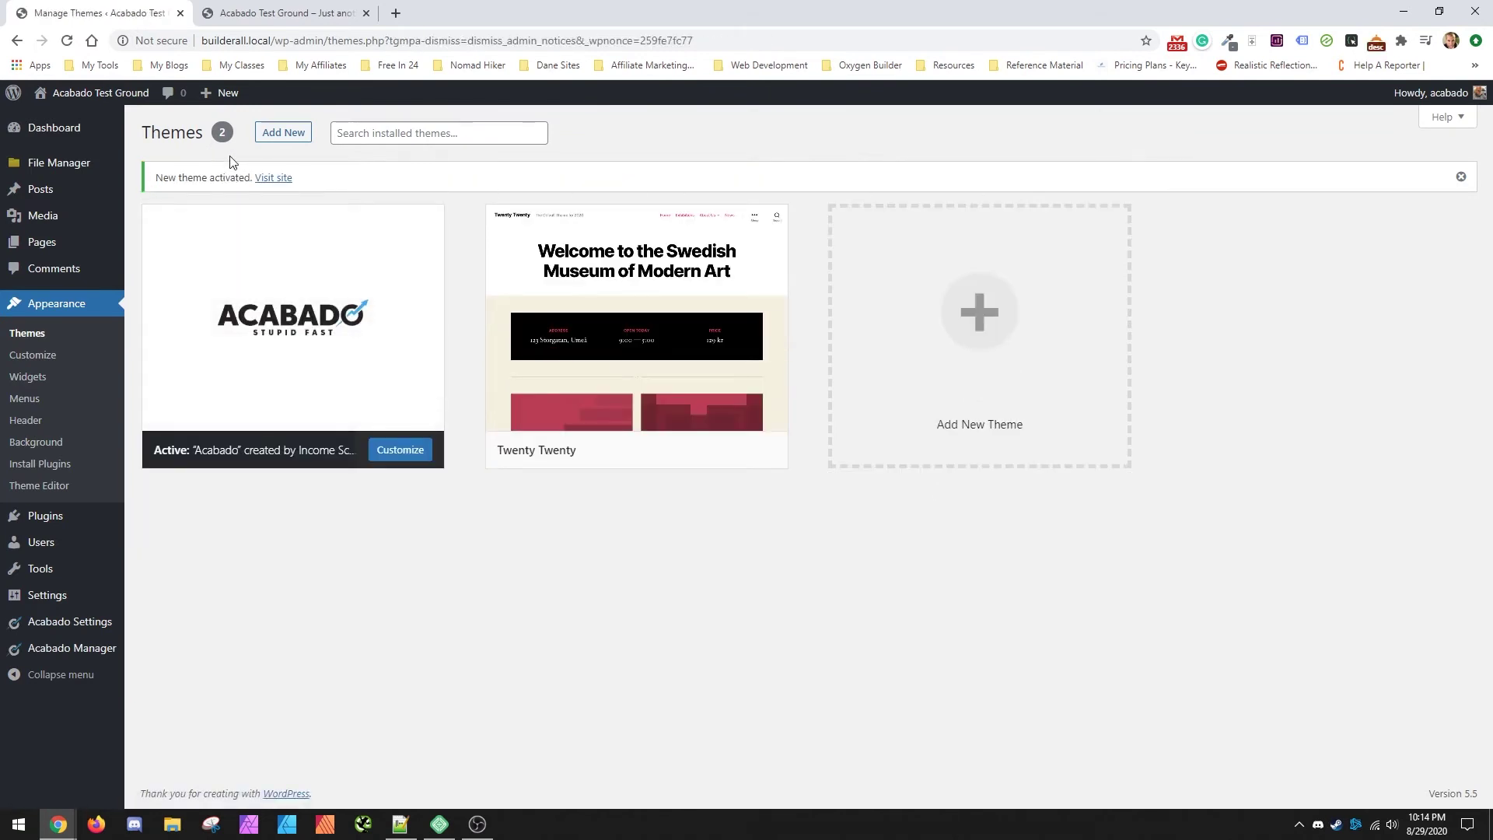
key("alt+Tab")
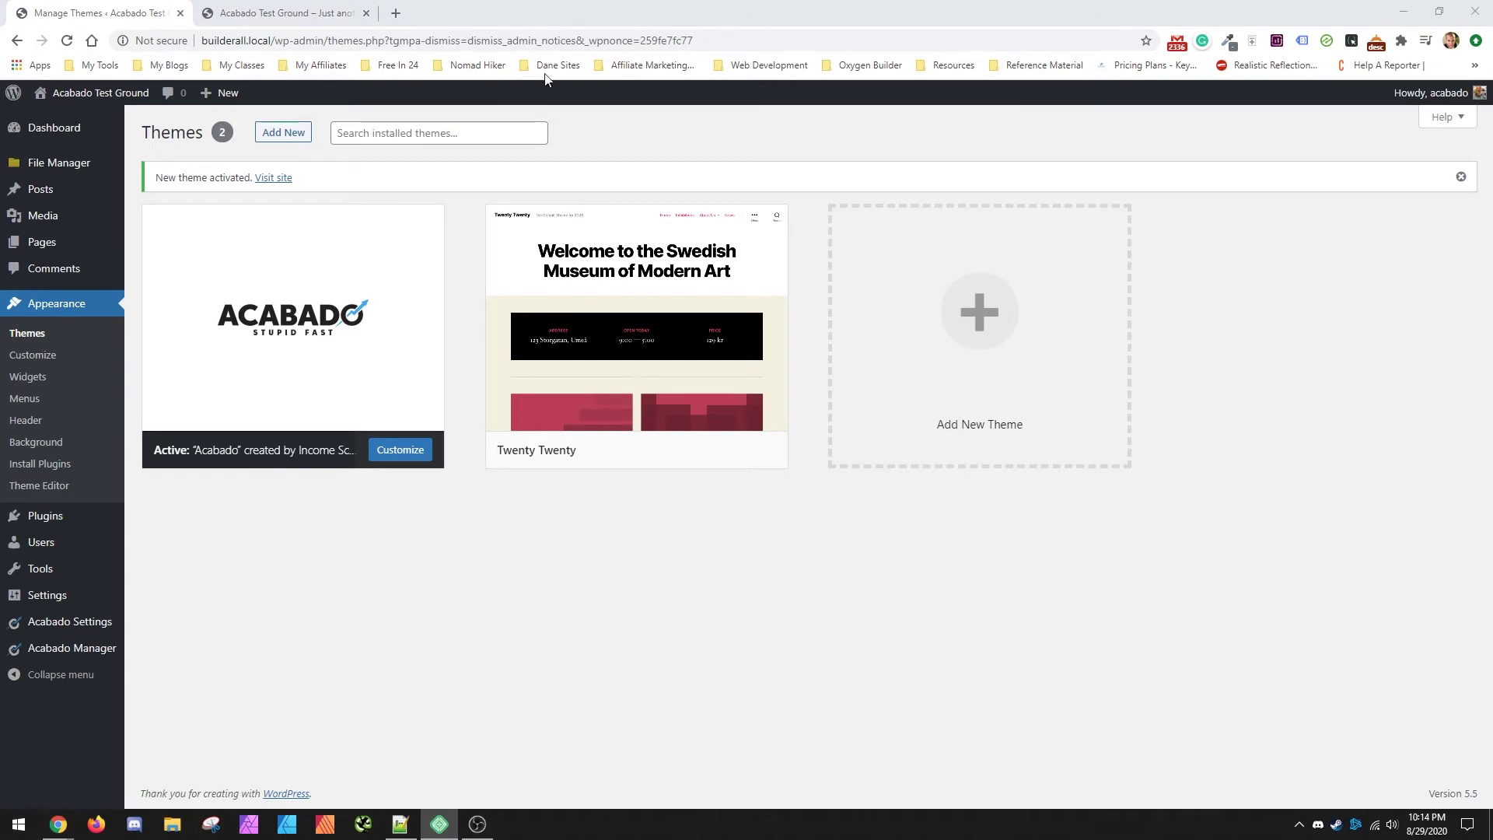
left_click(326, 16)
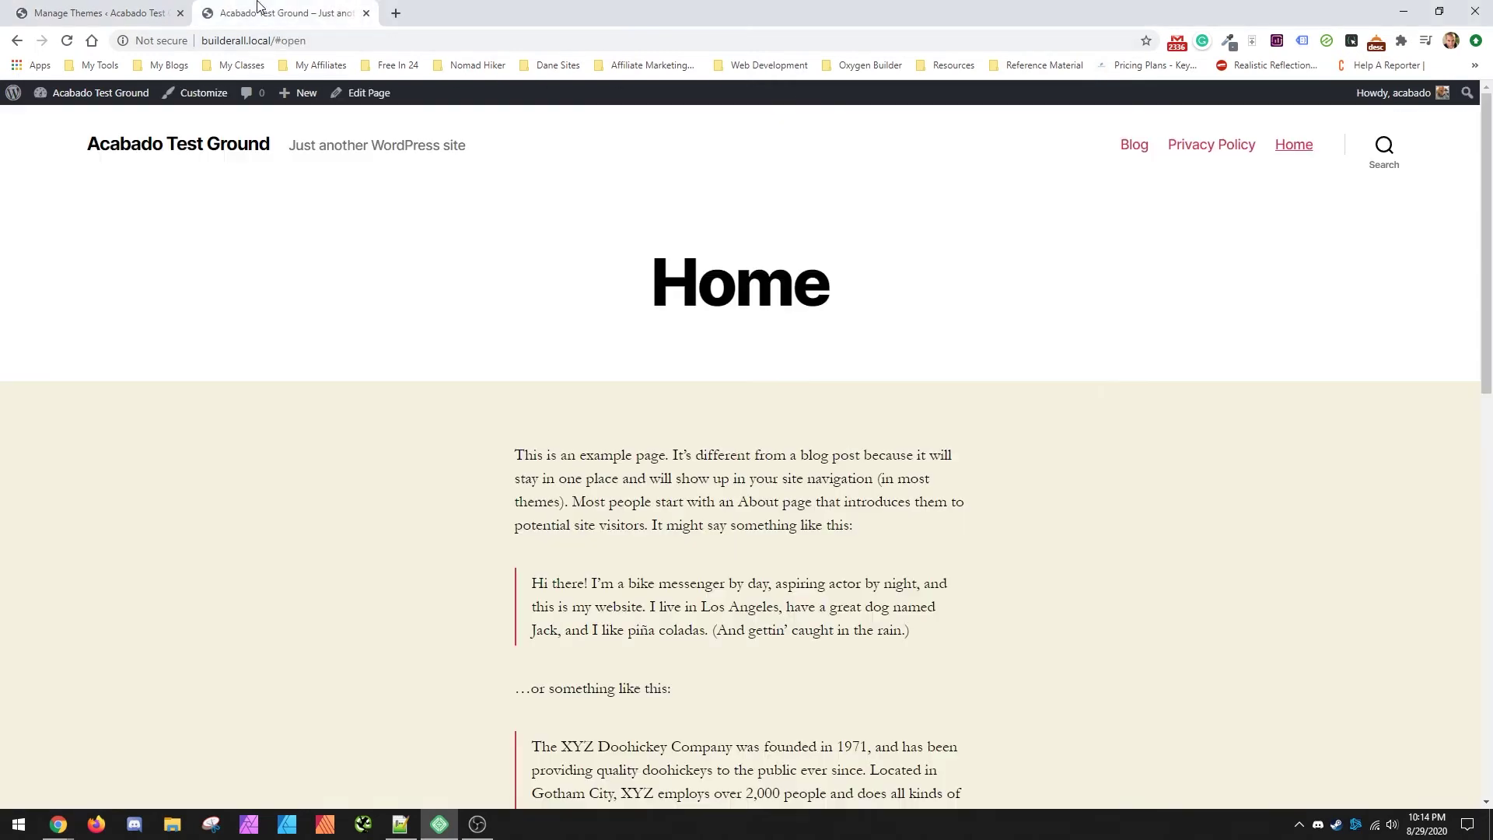
Reload the front page in Acabado, toggle the MENU open and closed, then the header search
left_click(67, 40)
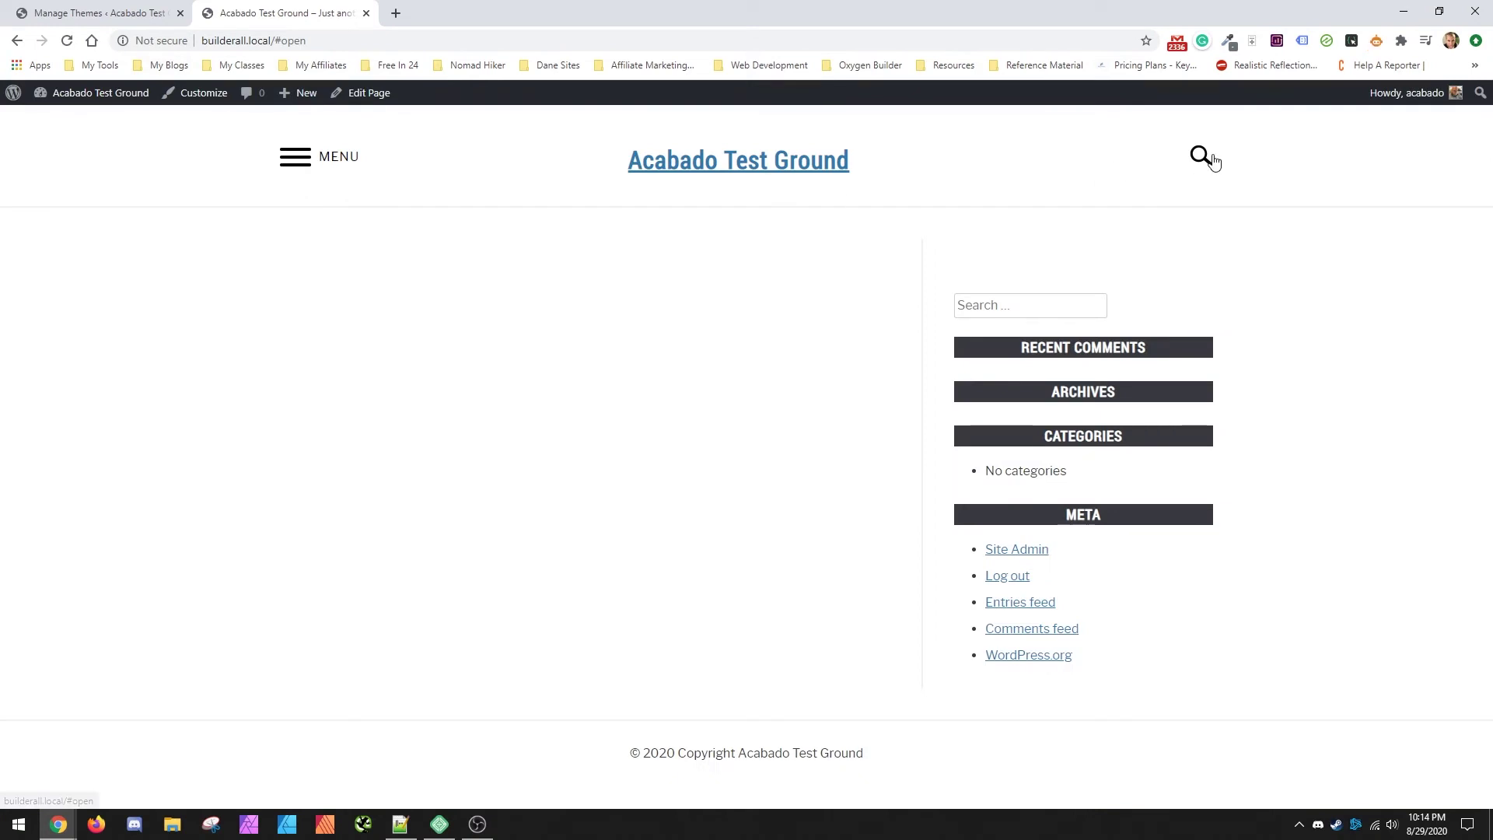
left_click(351, 165)
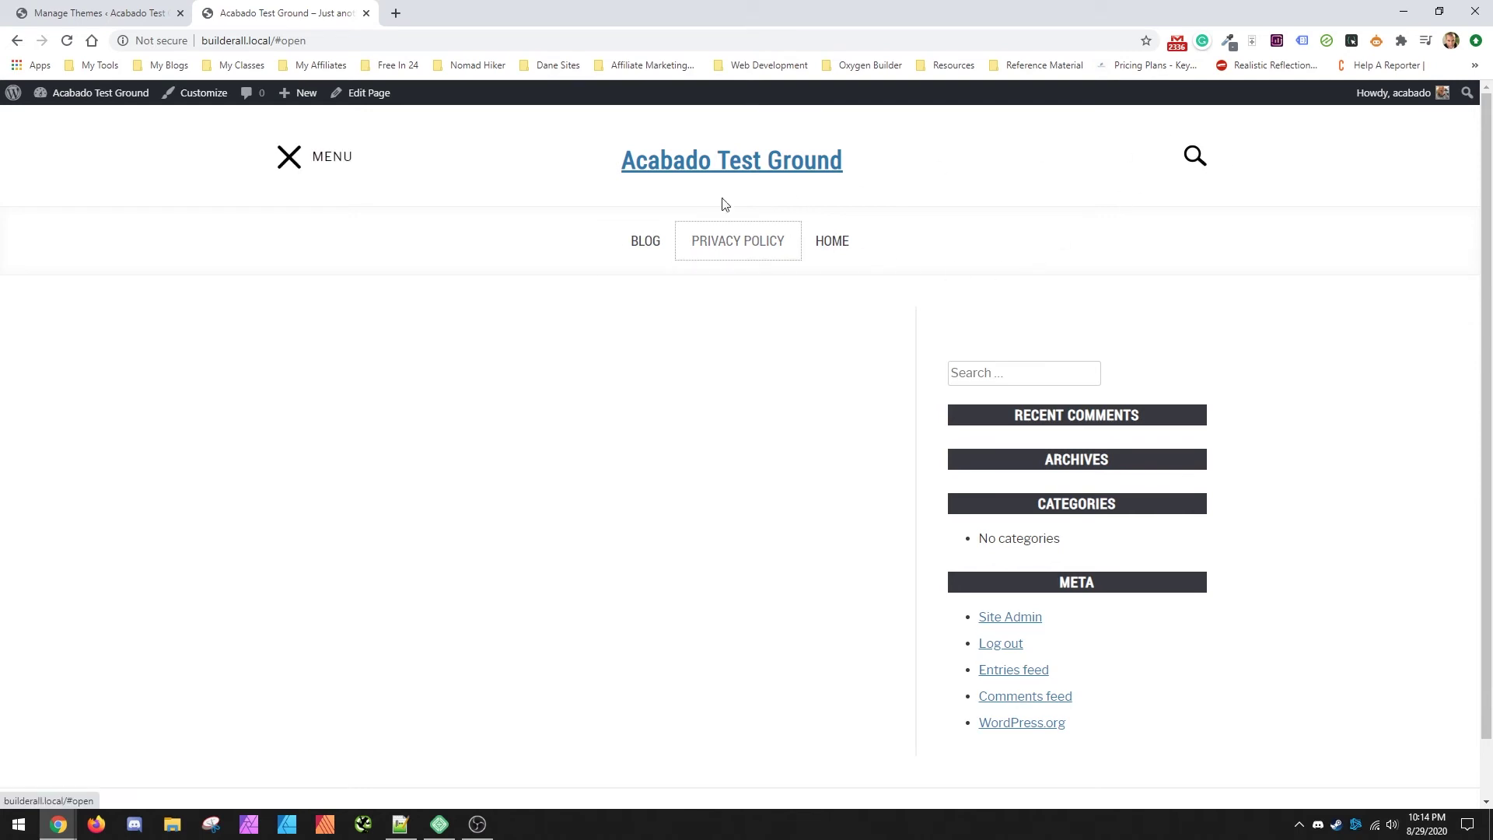
left_click(298, 167)
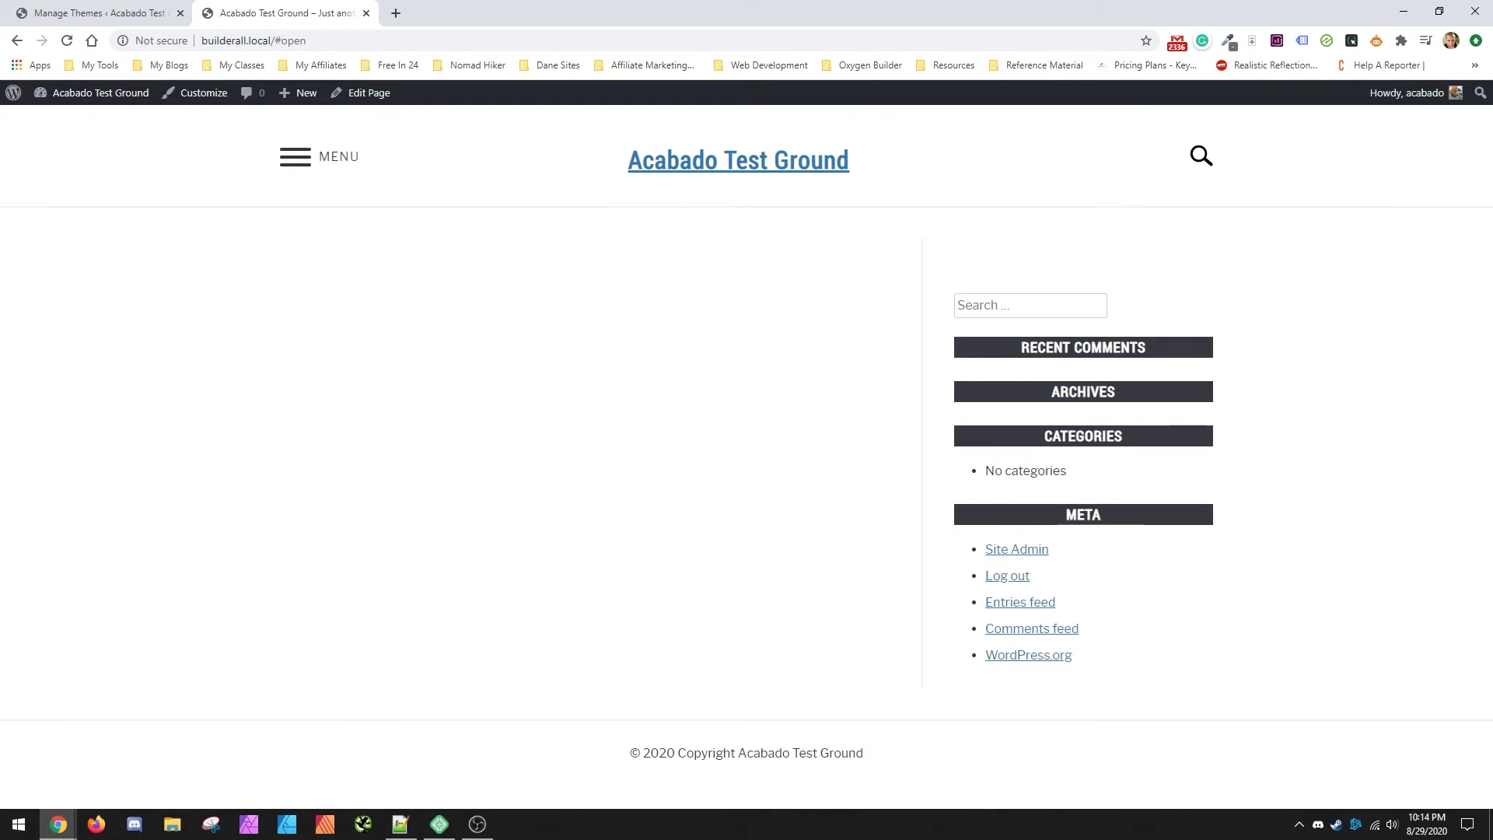
key("alt+Tab")
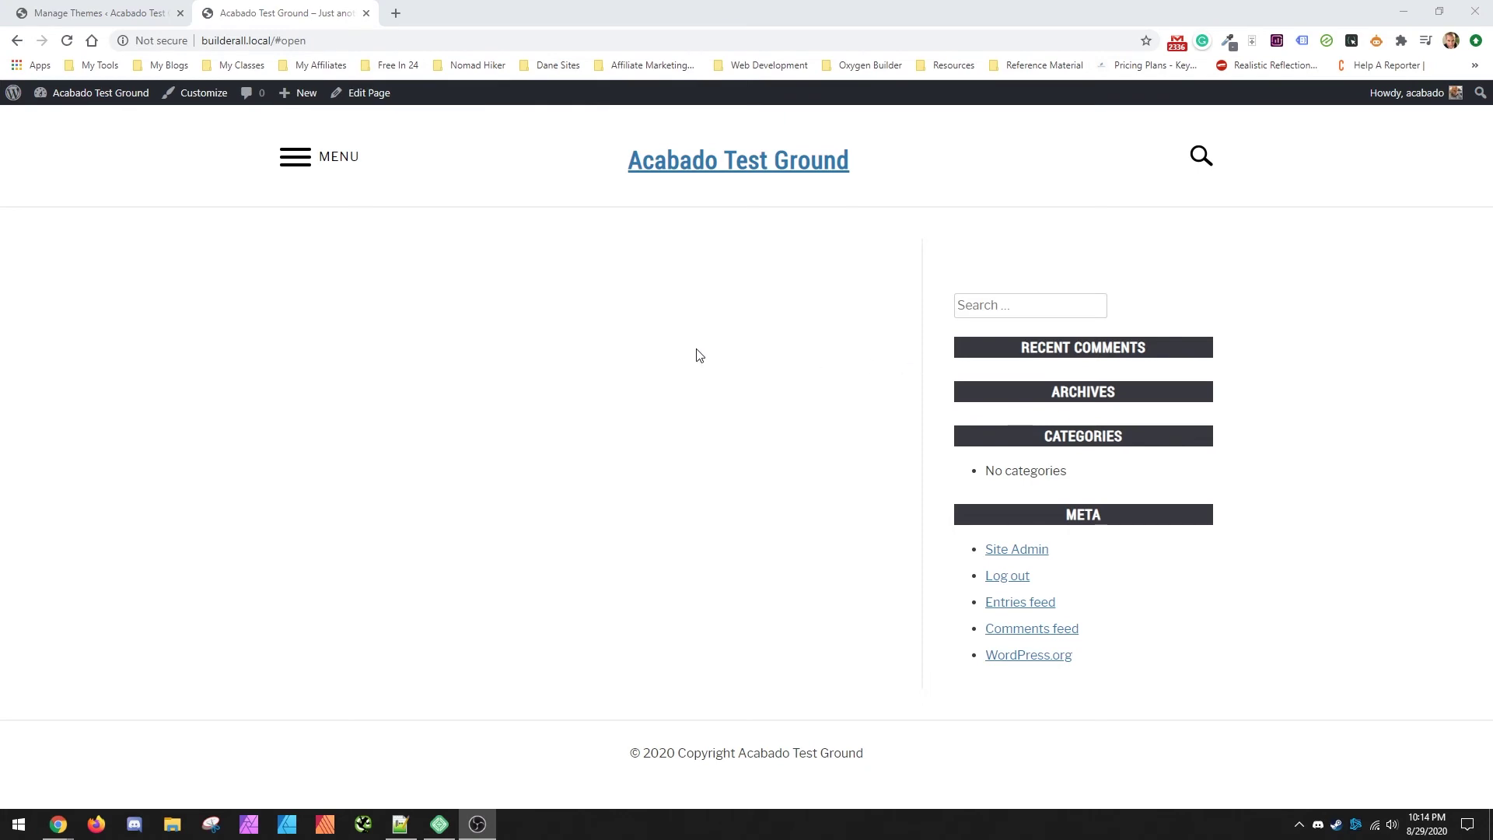
left_click(1208, 162)
left_click(1190, 162)
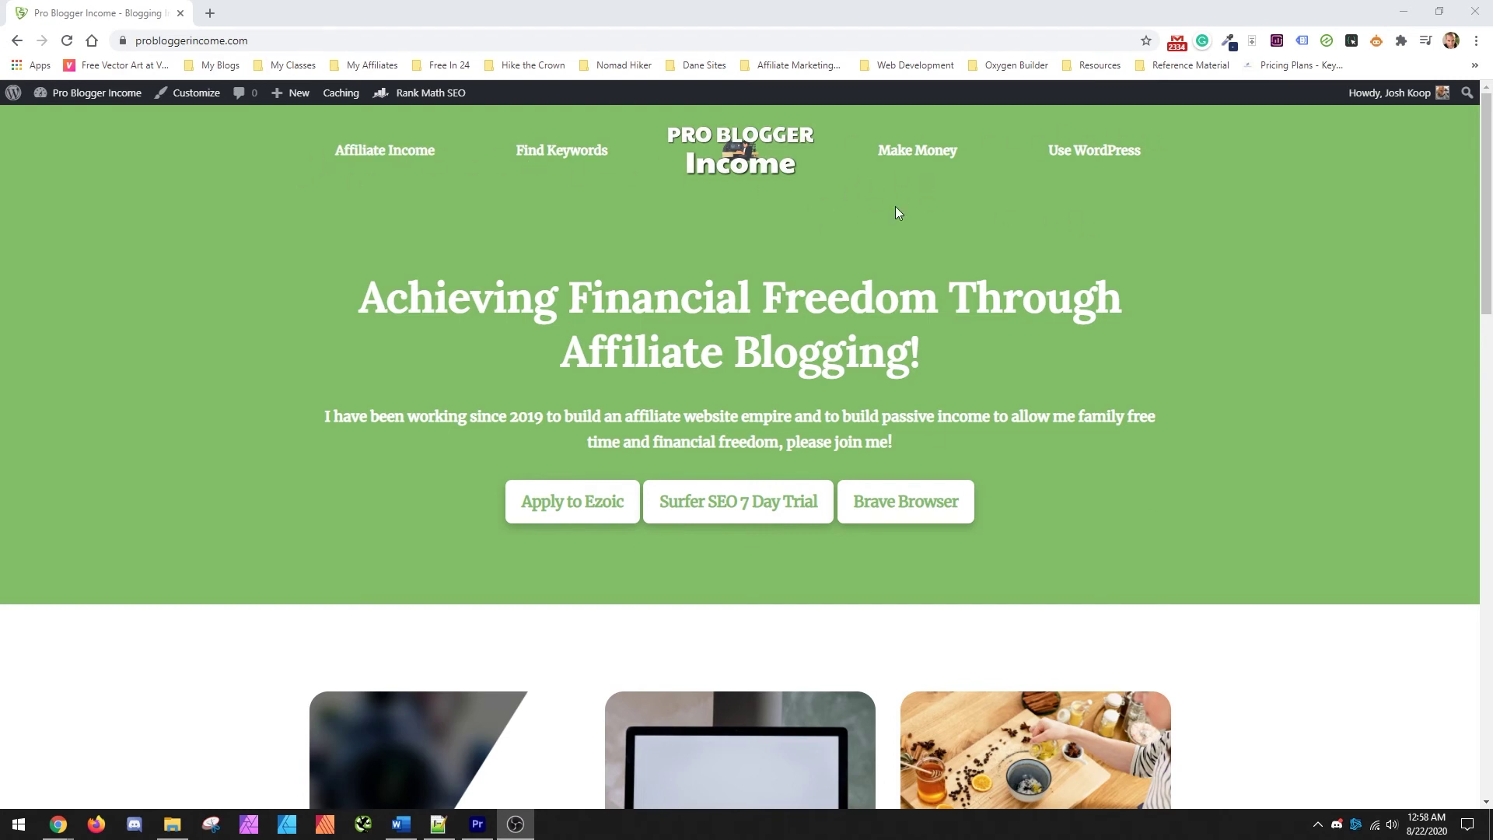
Open the Use WordPress category page and scroll through its posts
left_click(1071, 153)
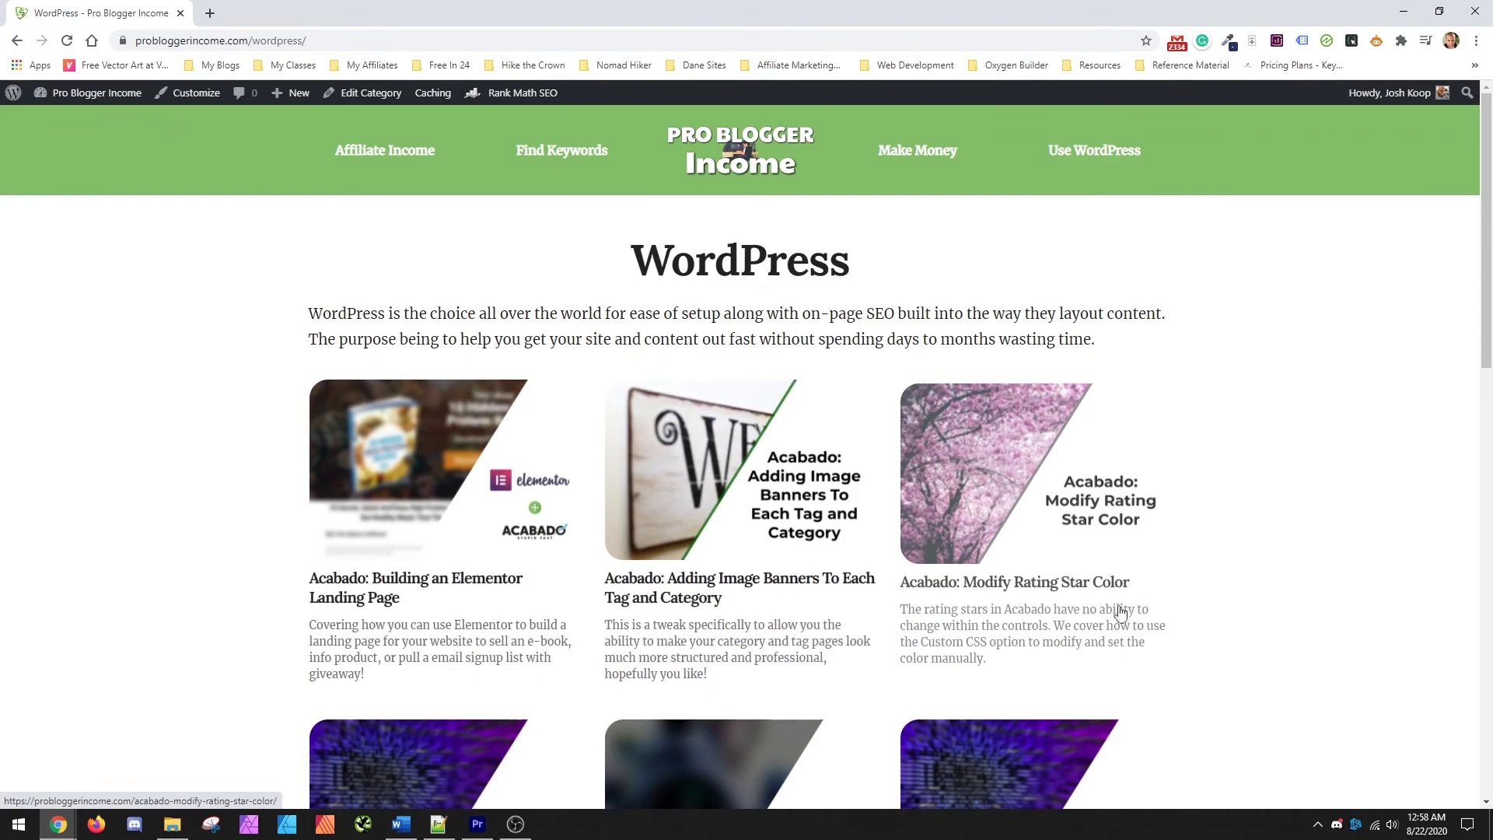
scroll(1238, 633, "down", 3)
scroll(1237, 626, "down", 3)
scroll(856, 552, "down", 3)
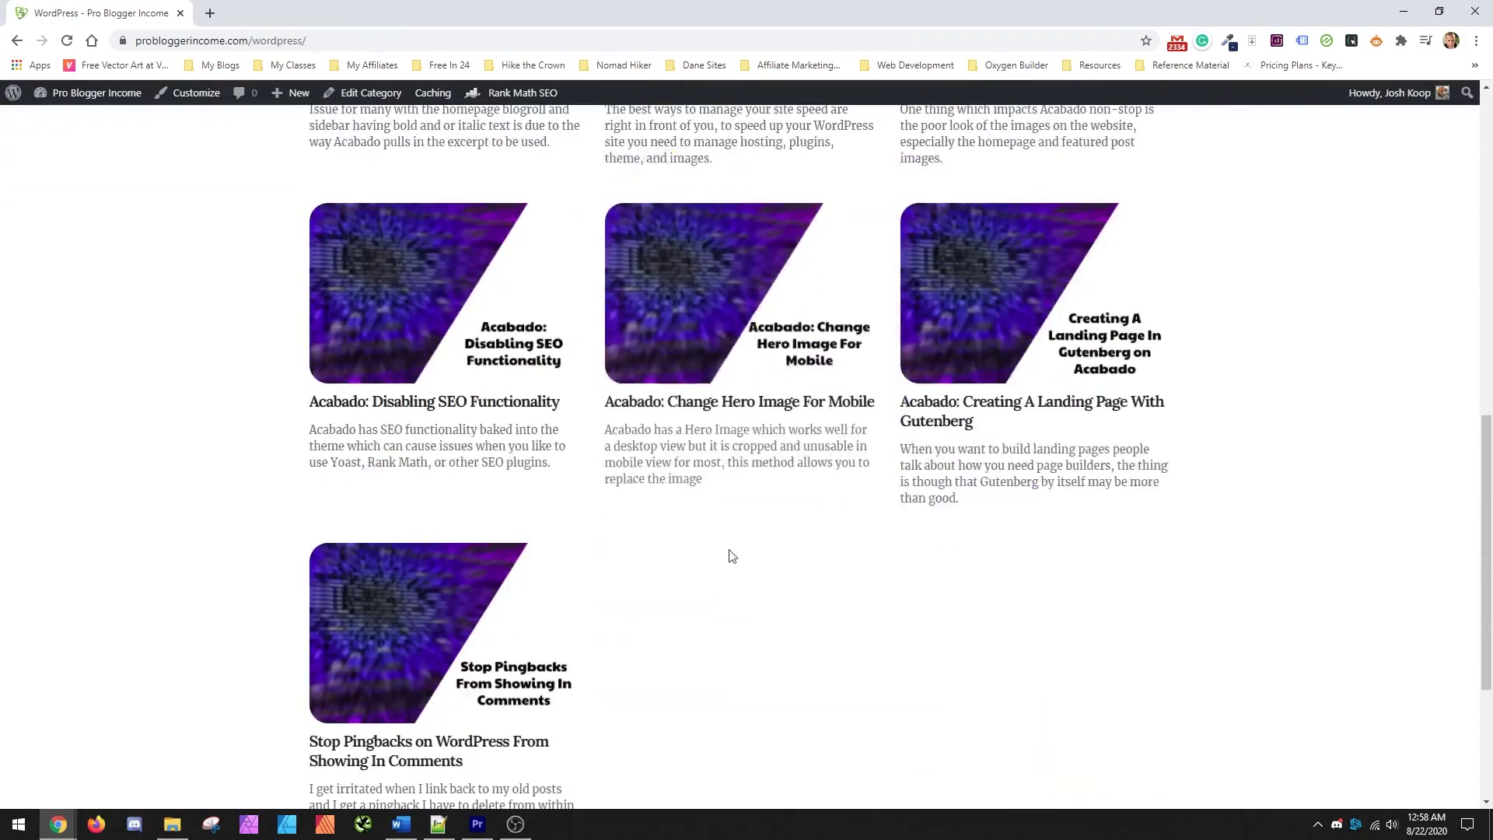
scroll(741, 588, "up", 9)
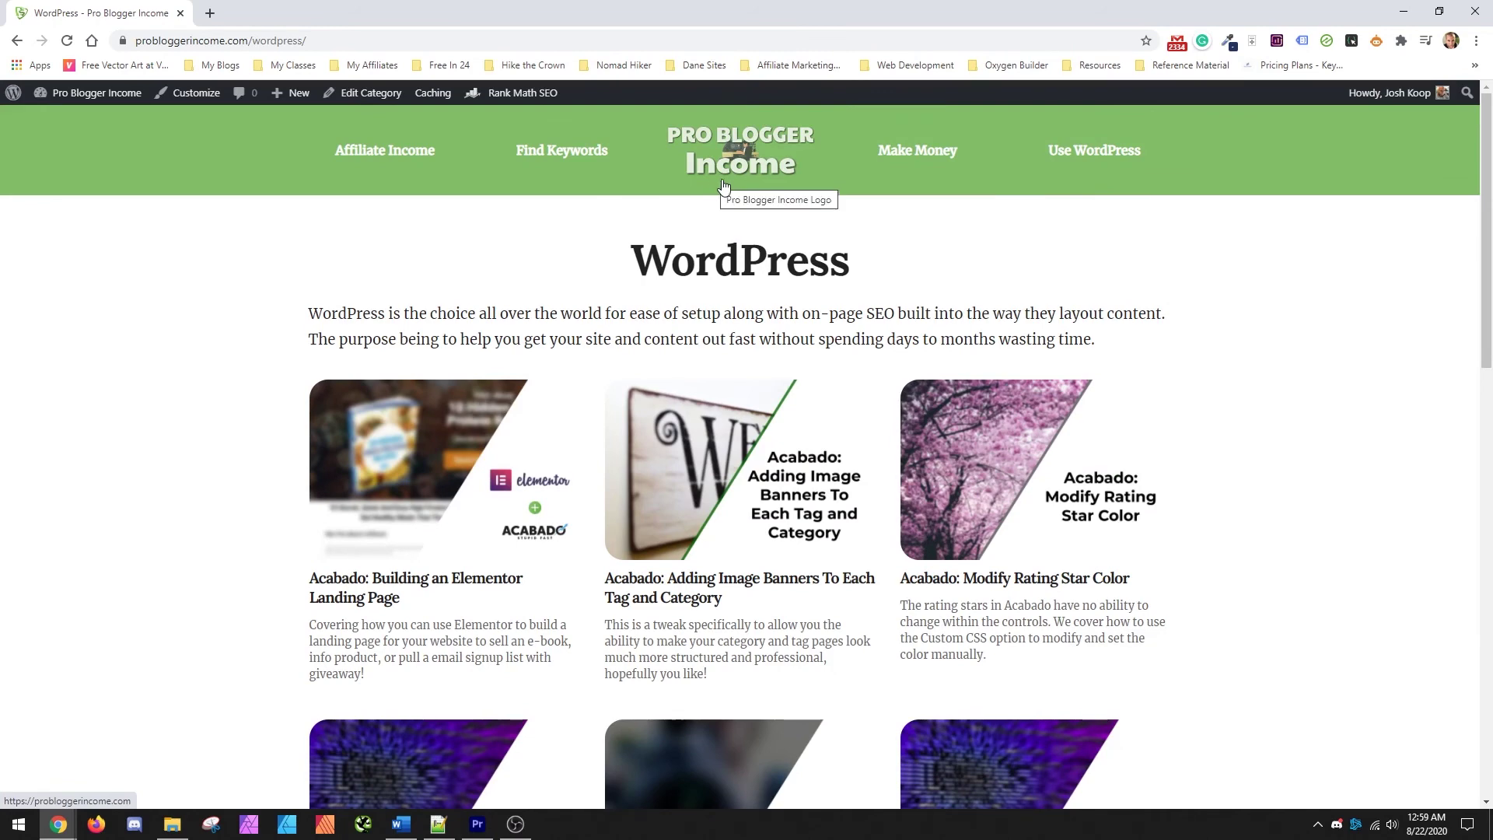
Open the Make Money category page and scroll through its posts
left_click(913, 158)
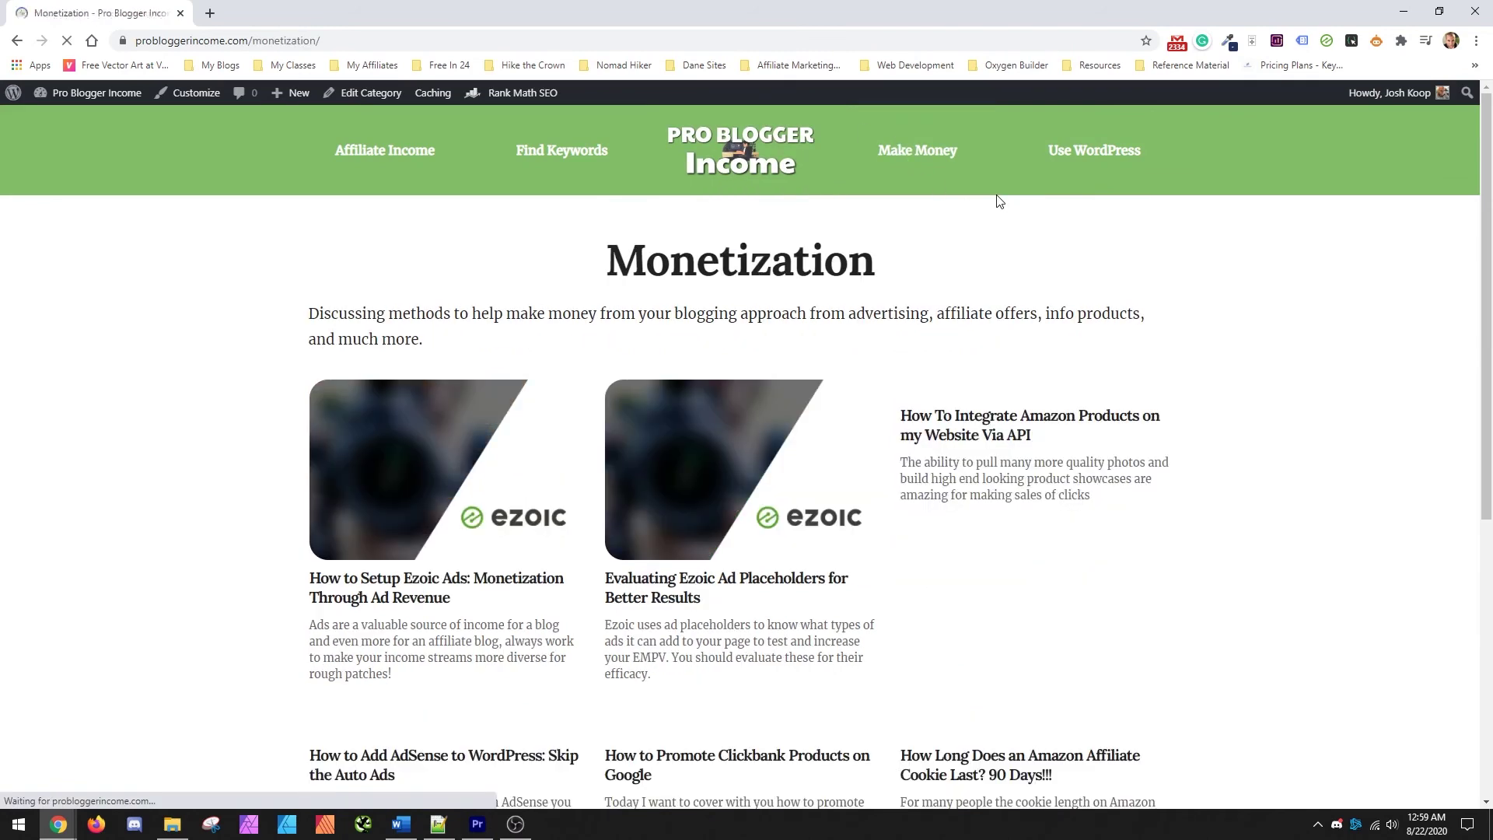
scroll(1303, 423, "down", 4)
scroll(1303, 427, "down", 2)
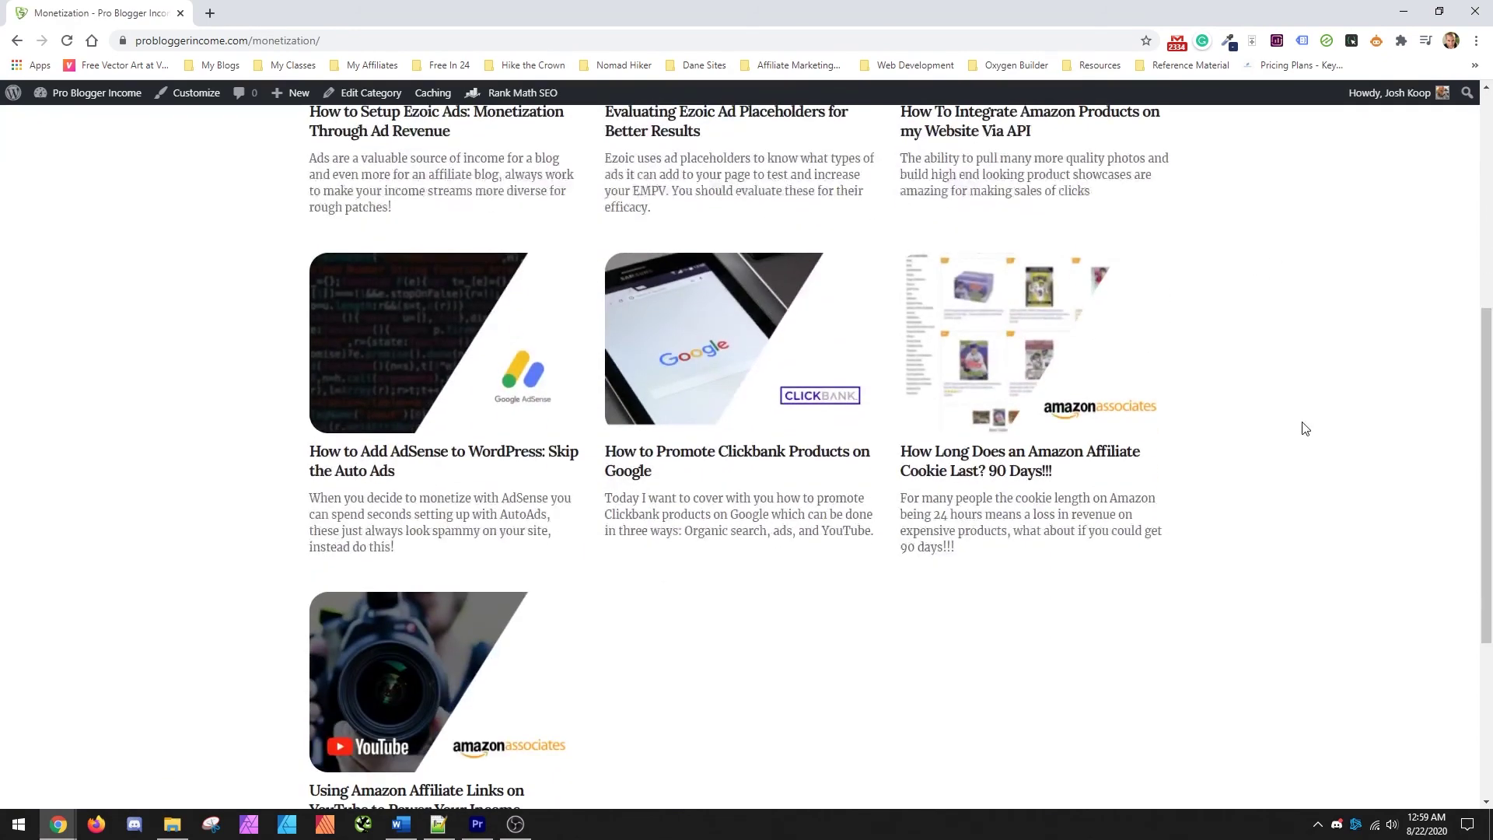
scroll(1297, 430, "up", 6)
Open the Find Keywords (Search Optimization and Analysis) page and scroll its articles
left_click(562, 165)
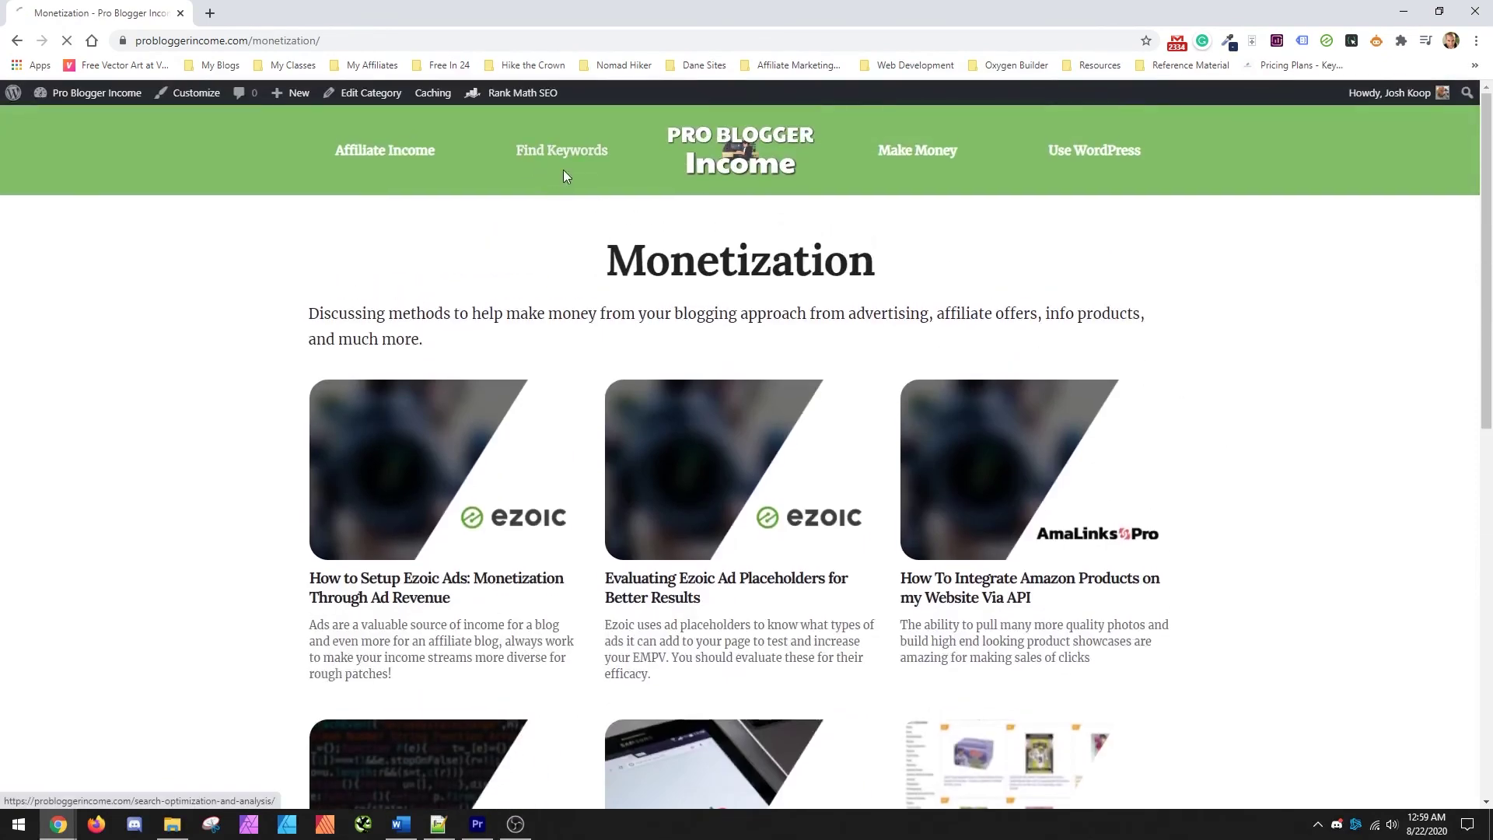
scroll(591, 387, "down", 2)
scroll(747, 423, "down", 5)
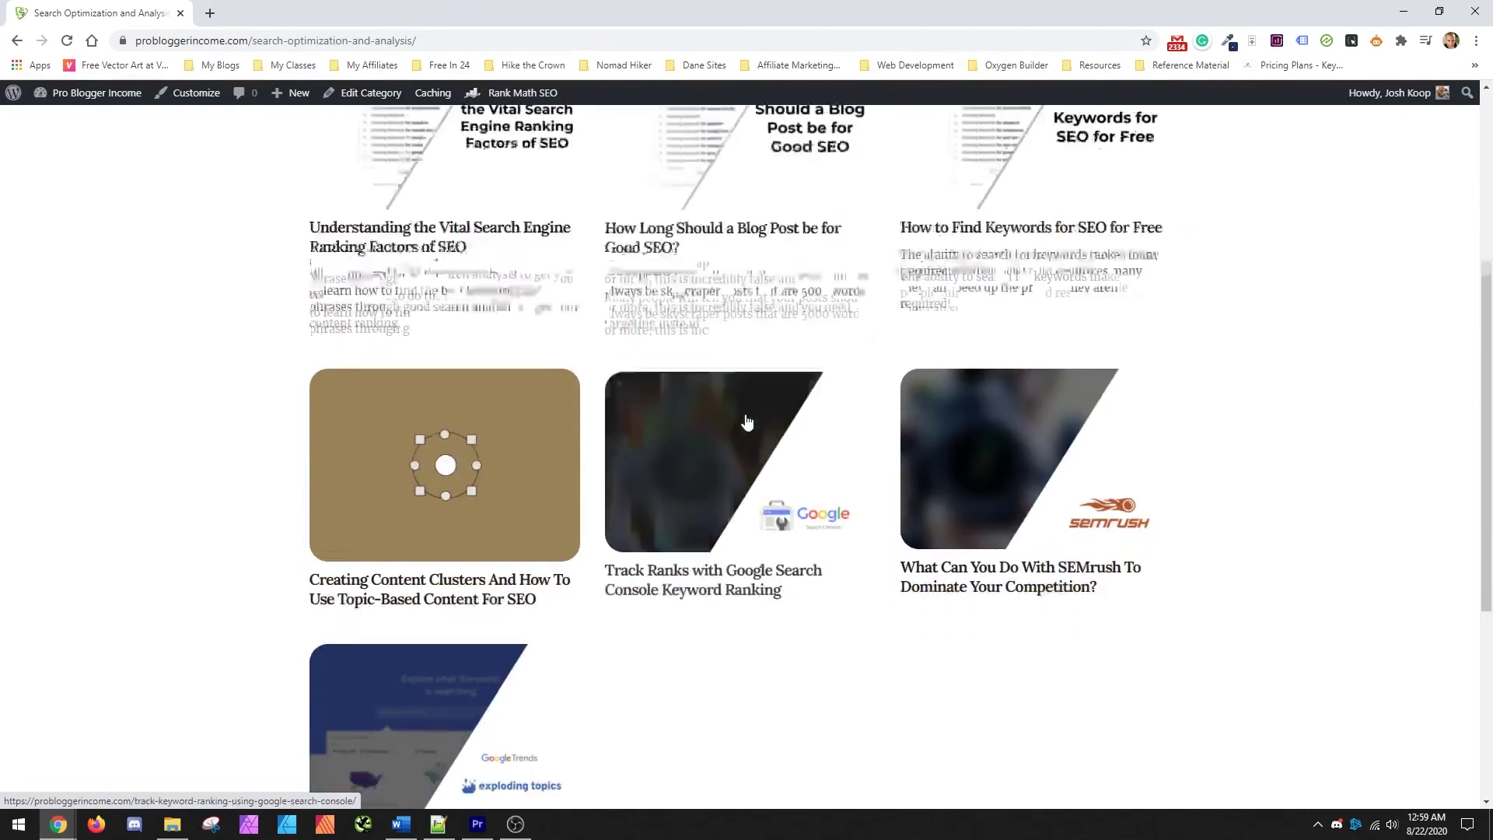
scroll(789, 487, "up", 7)
scroll(672, 340, "up", 1)
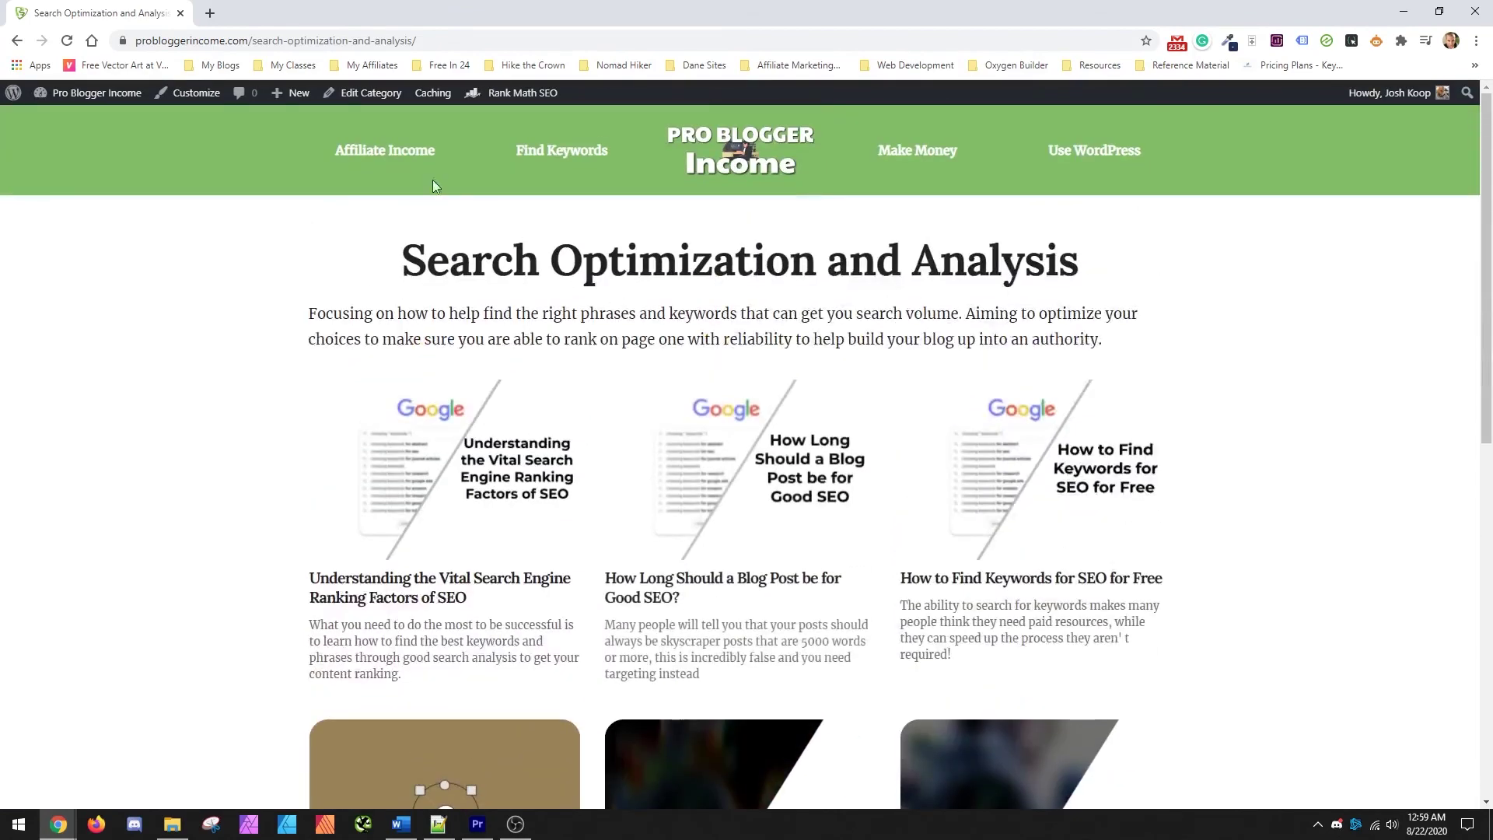
Open the Soap Making Niche post from the Affiliate Income category
left_click(384, 150)
scroll(594, 467, "down", 2)
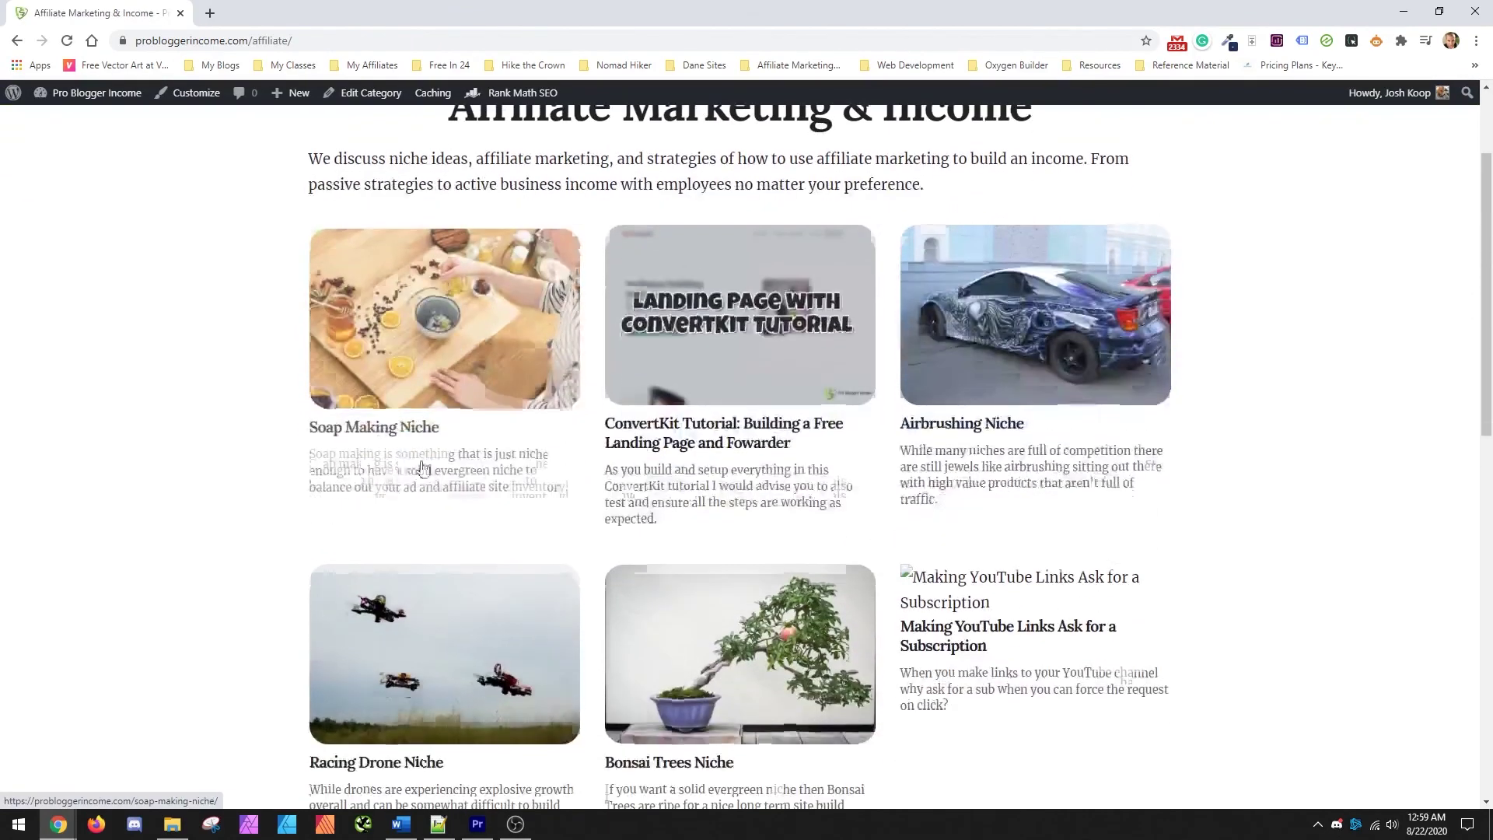
left_click(381, 429)
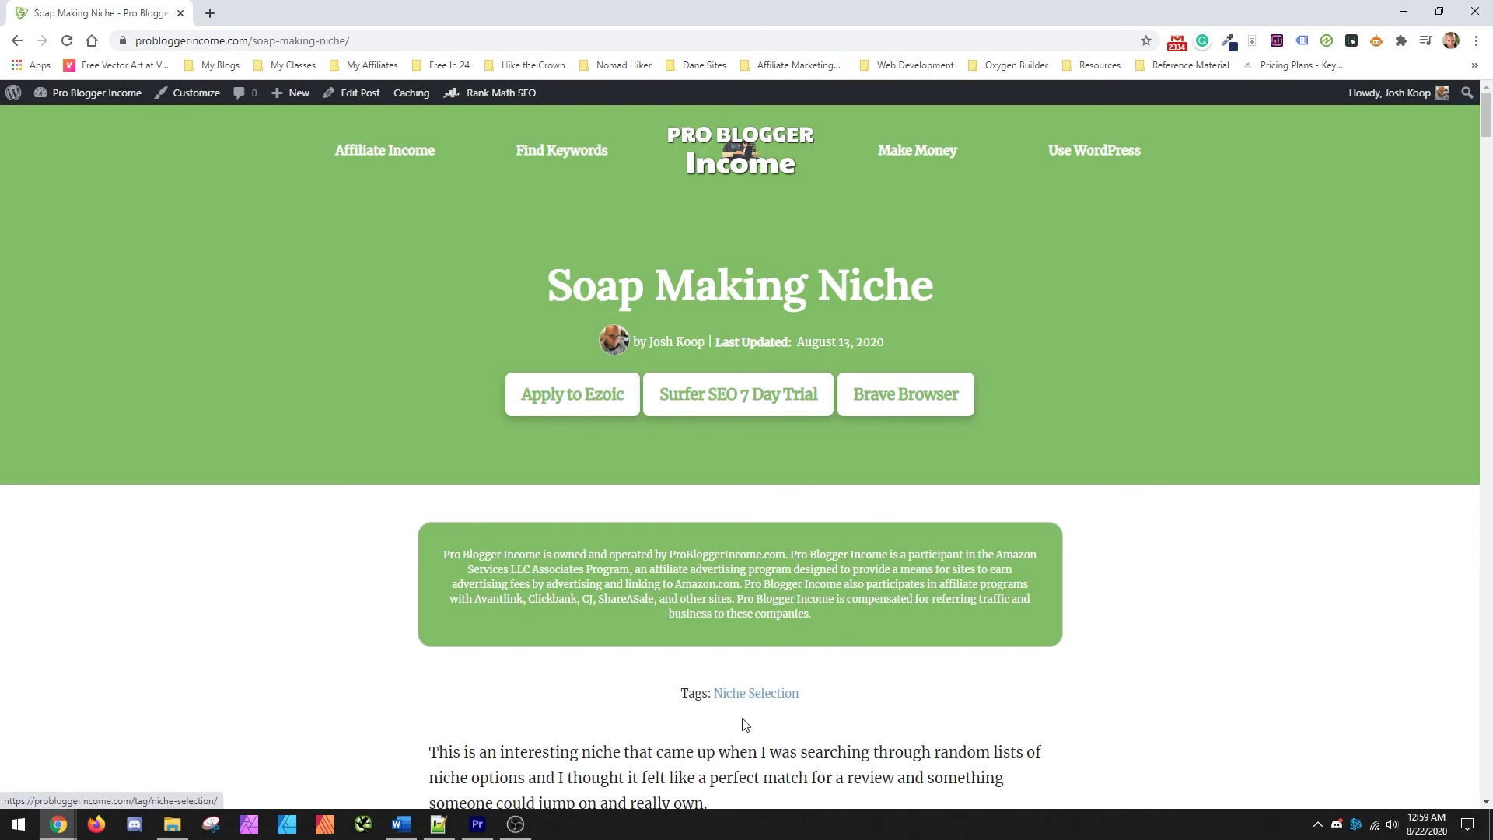
Open the Niche Selection tag page and scroll through its niche articles
left_click(751, 700)
scroll(1228, 528, "down", 7)
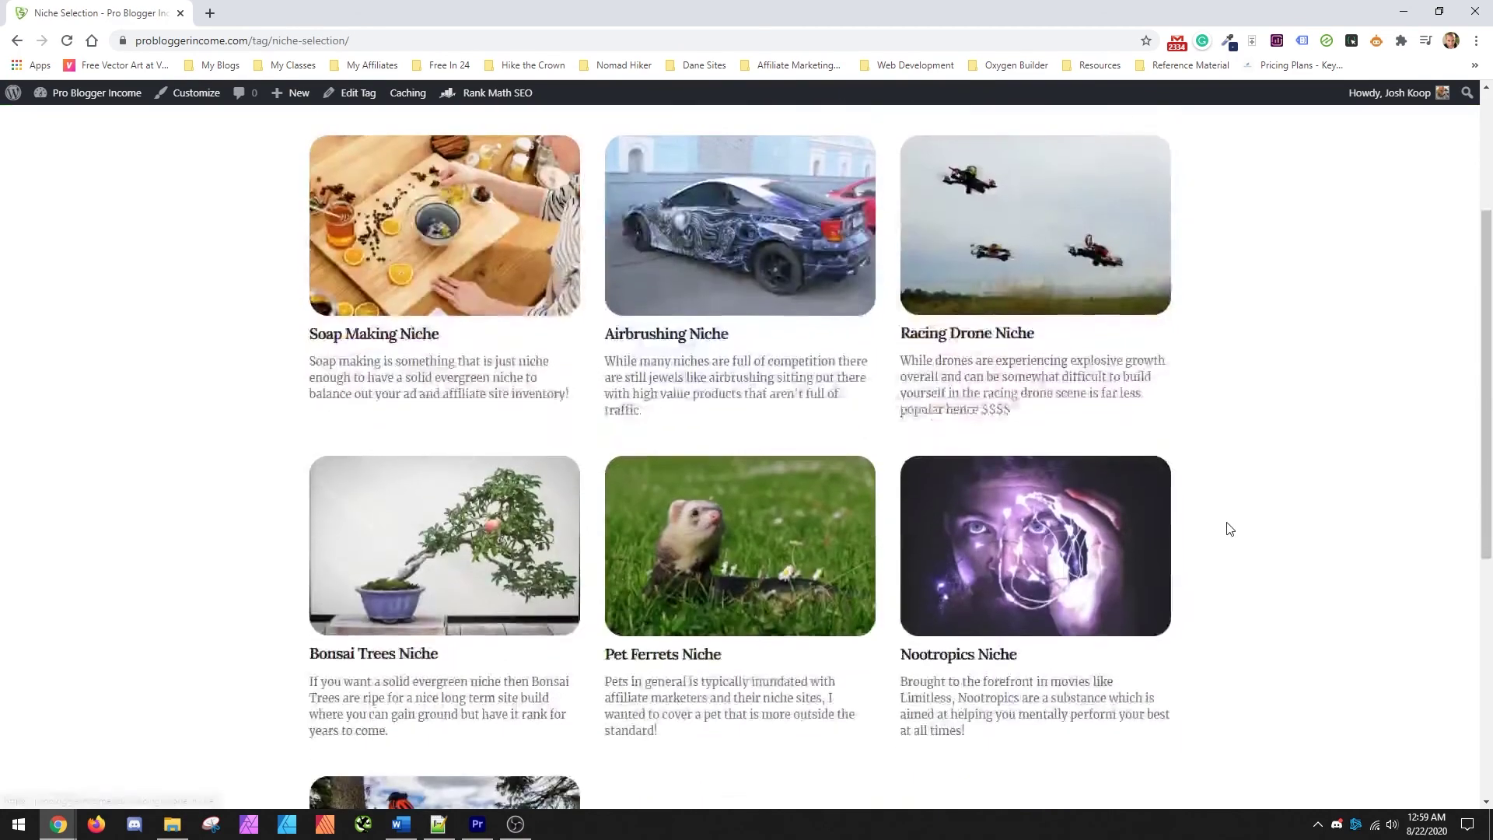
scroll(1227, 543, "down", 1)
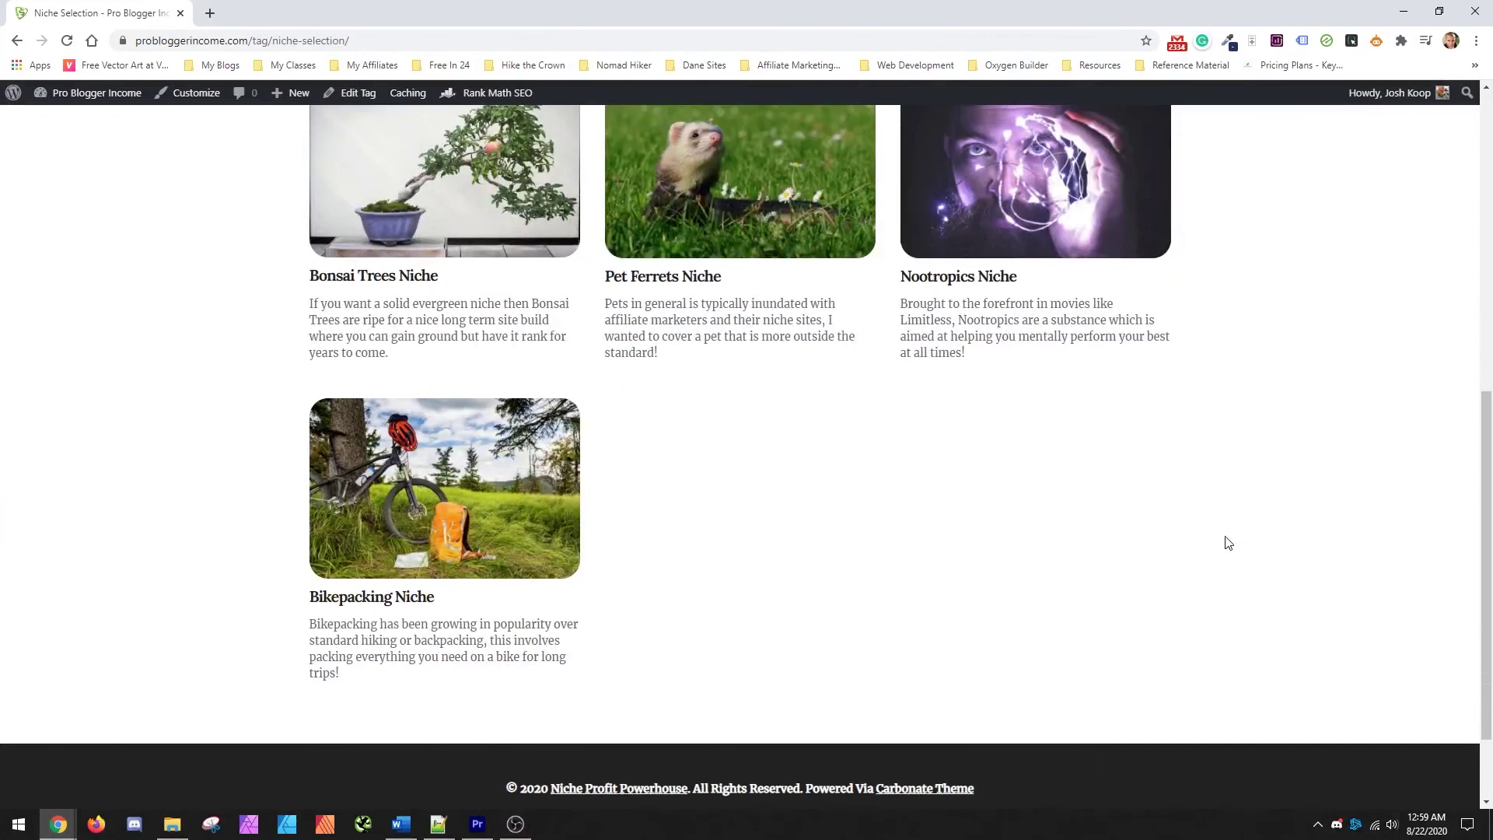
scroll(1227, 543, "up", 8)
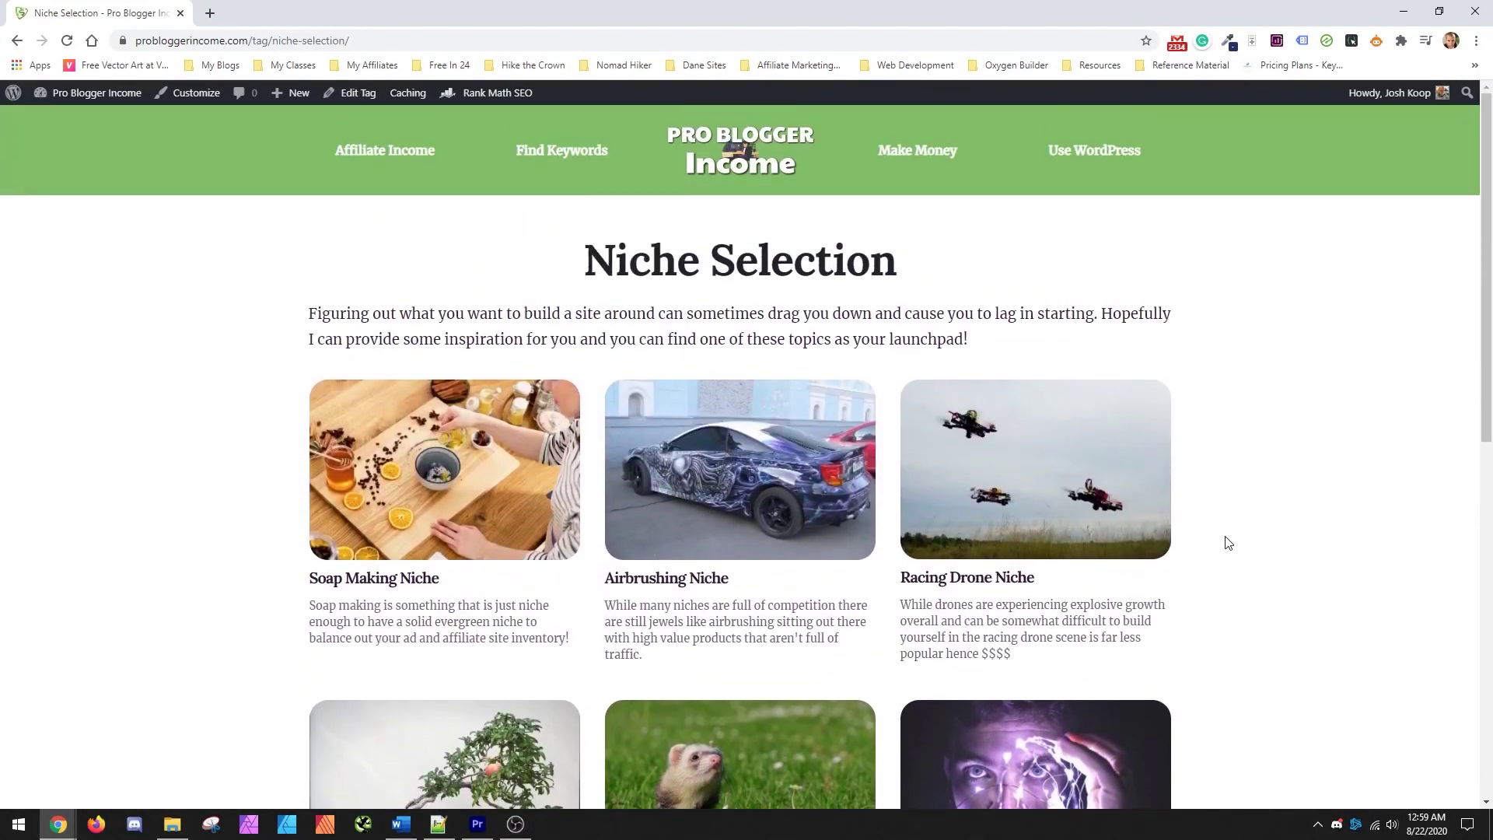